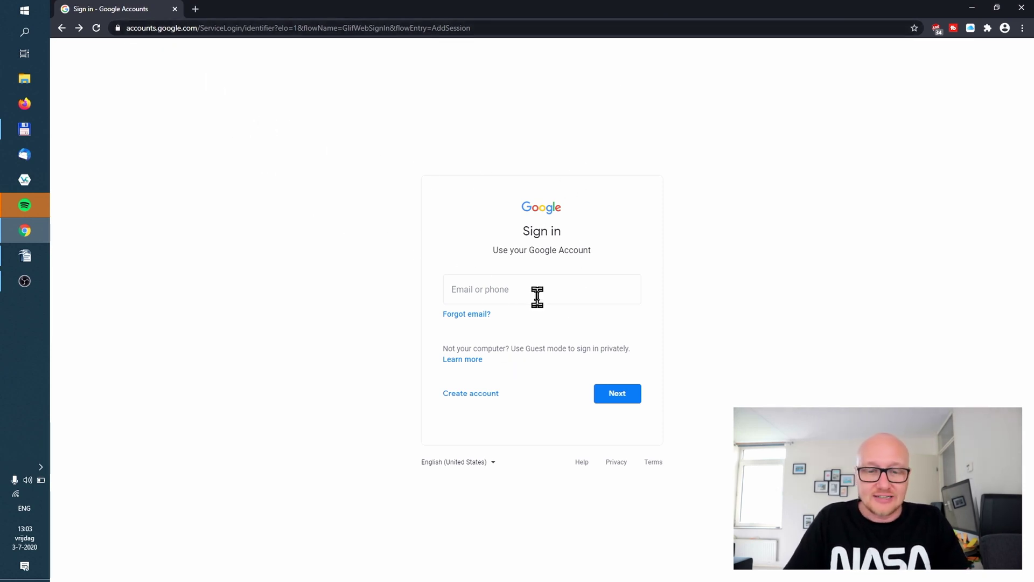
Choose to create a new Google account for managing a business.
{"action": "left_click", "coordinate": [476, 397]}
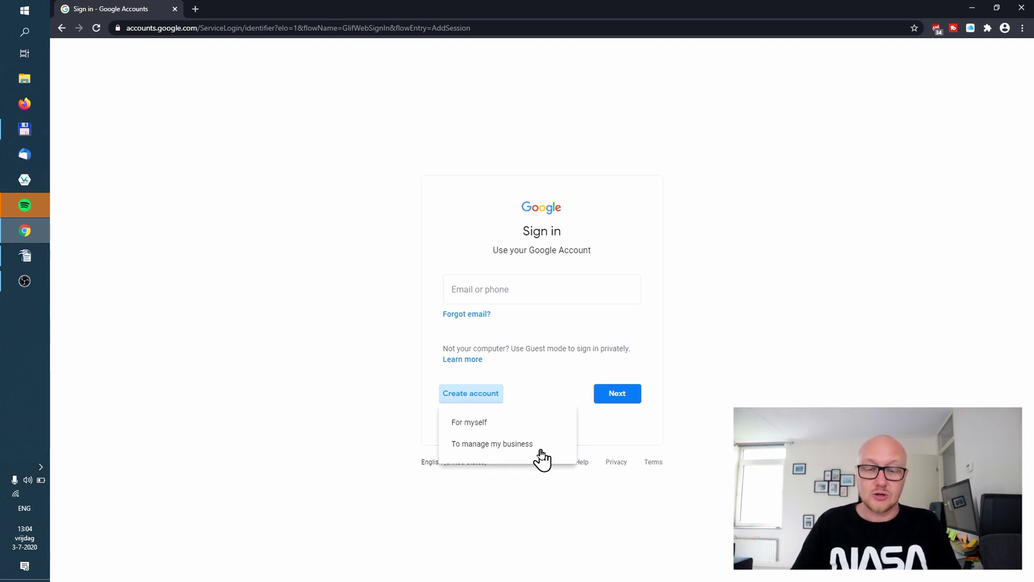
{"action": "left_click", "coordinate": [533, 445]}
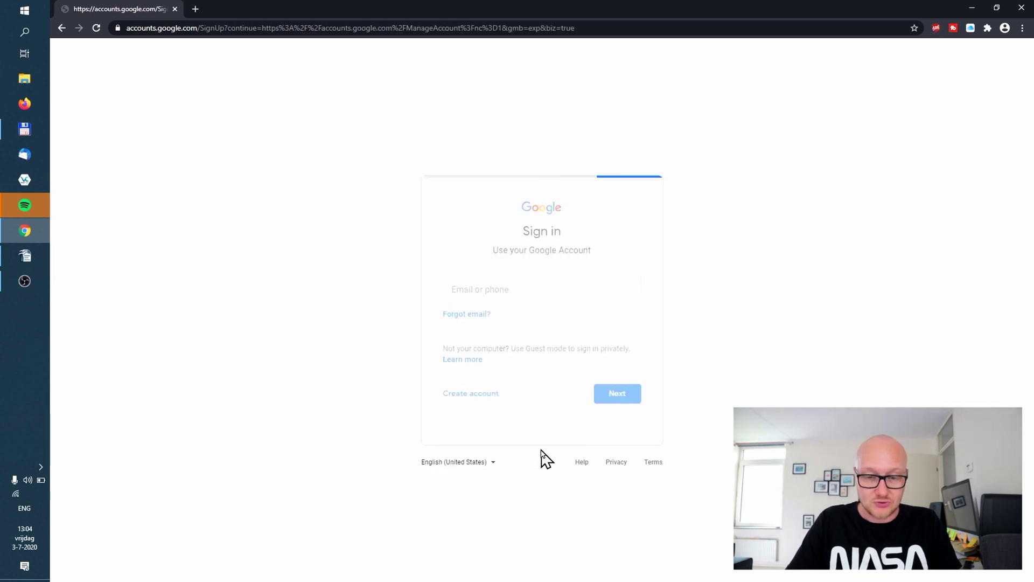
Enter the account holder's first and last name, username and password, then submit.
{"action": "left_click", "coordinate": [402, 258]}
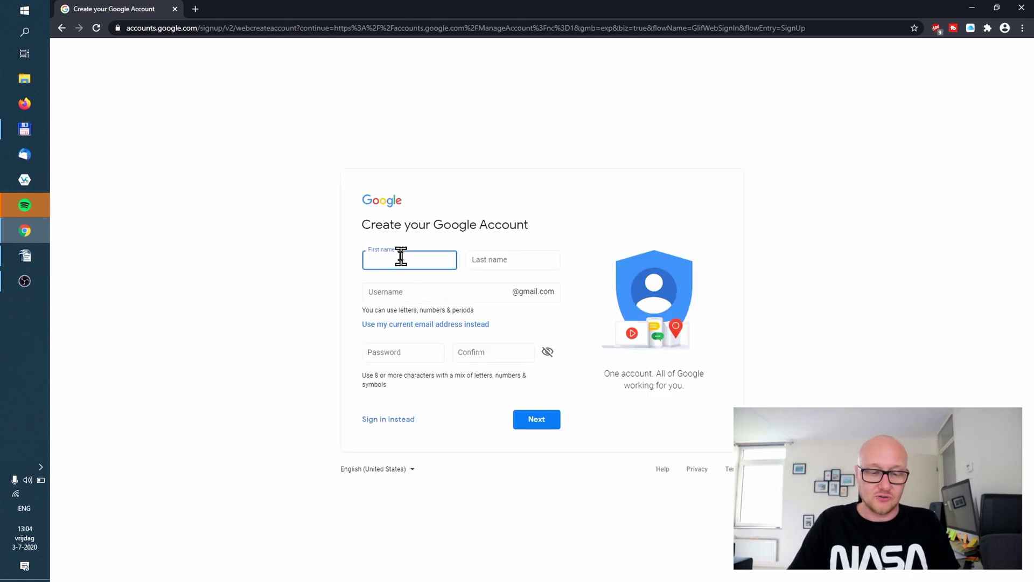
{"action": "type", "text": "dexxter"}
{"action": "key", "text": "Tab"}
{"action": "type", "text": "c"}
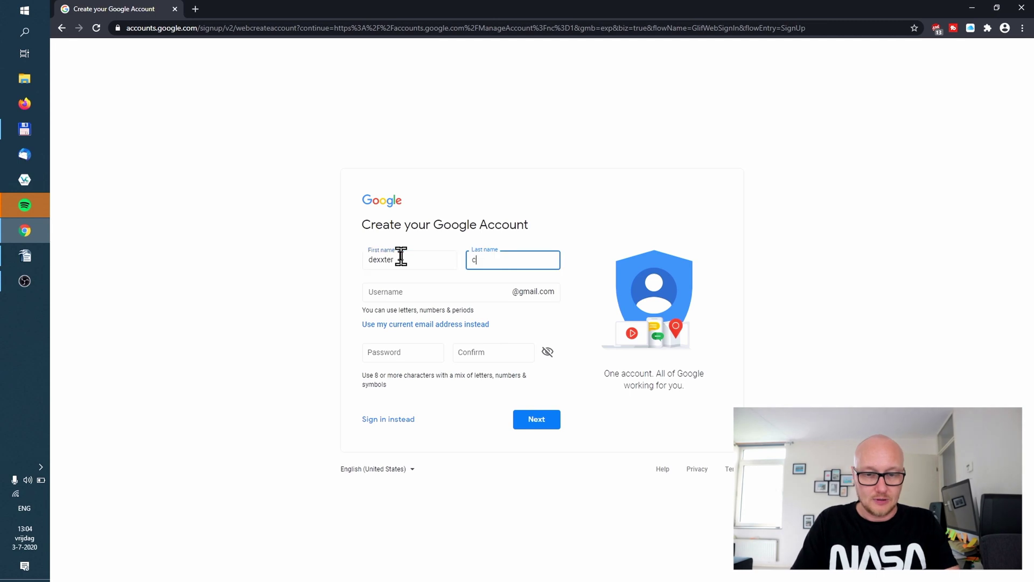
{"action": "key", "text": "Tab"}
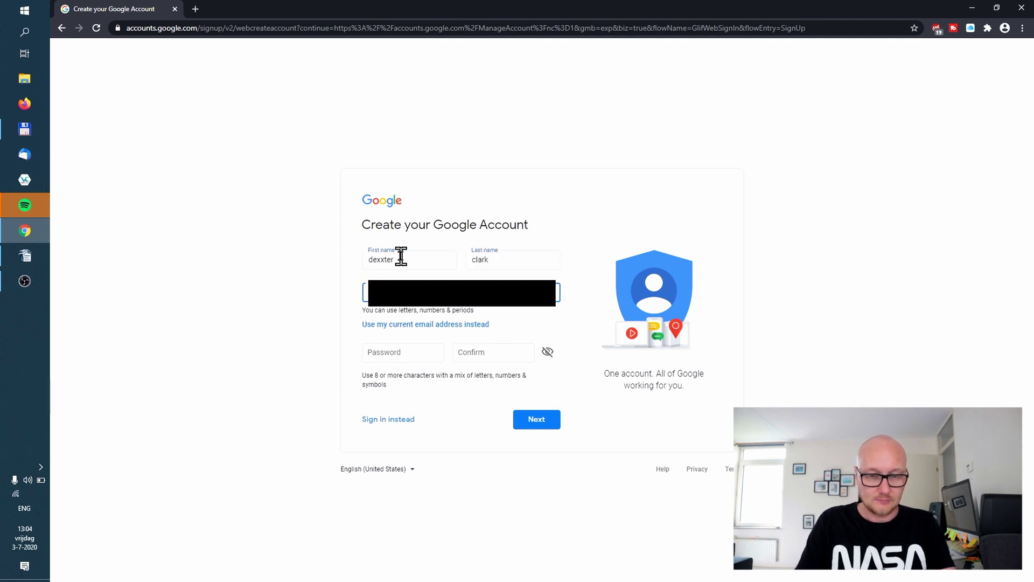
{"action": "left_click", "coordinate": [394, 349]}
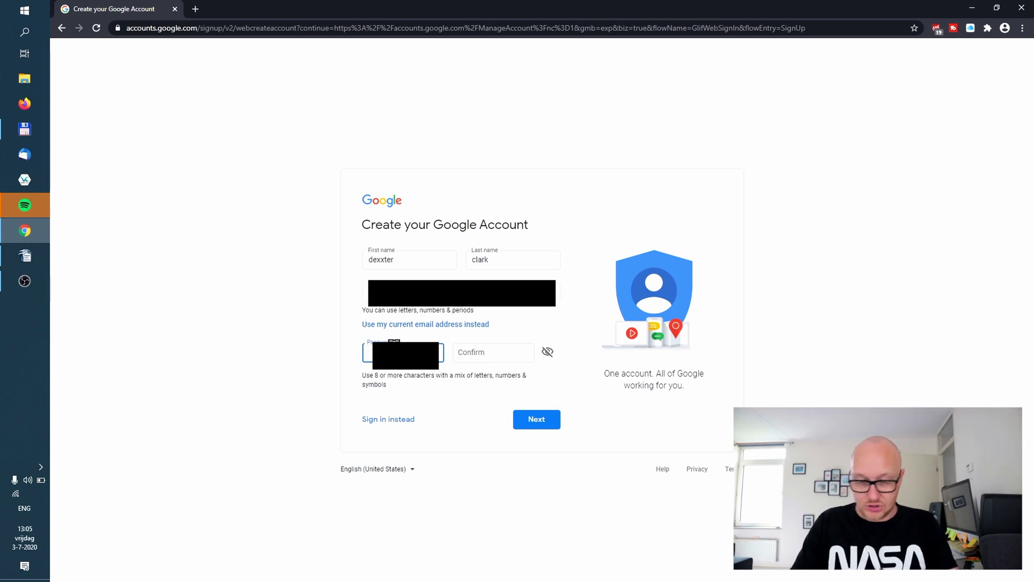
{"action": "left_click", "coordinate": [535, 420]}
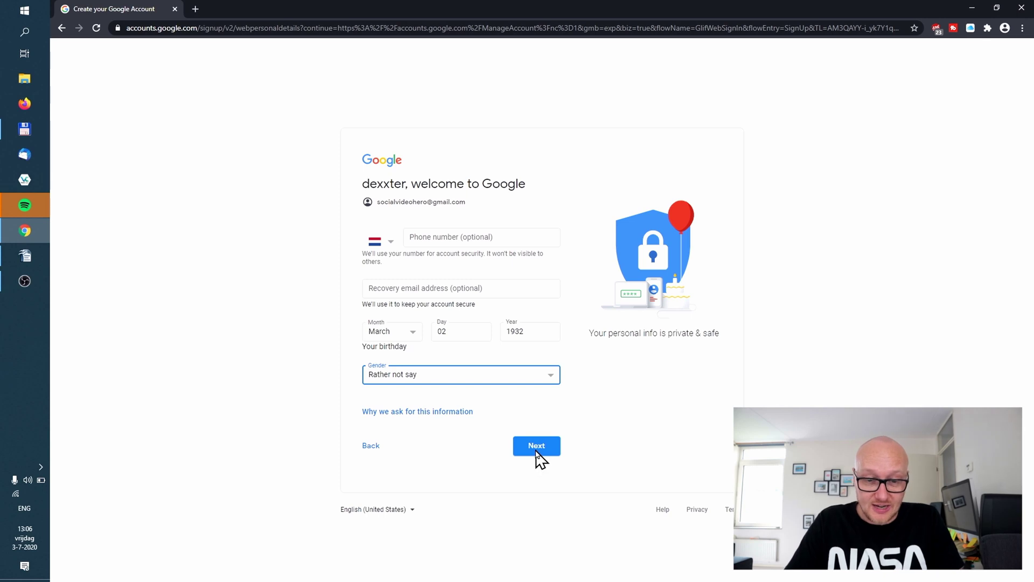
Submit birthday and gender, accept both agreements, and create and confirm the account.
{"action": "left_click", "coordinate": [535, 446]}
{"action": "scroll", "coordinate": [536, 448], "scroll_direction": "down", "scroll_amount": 4}
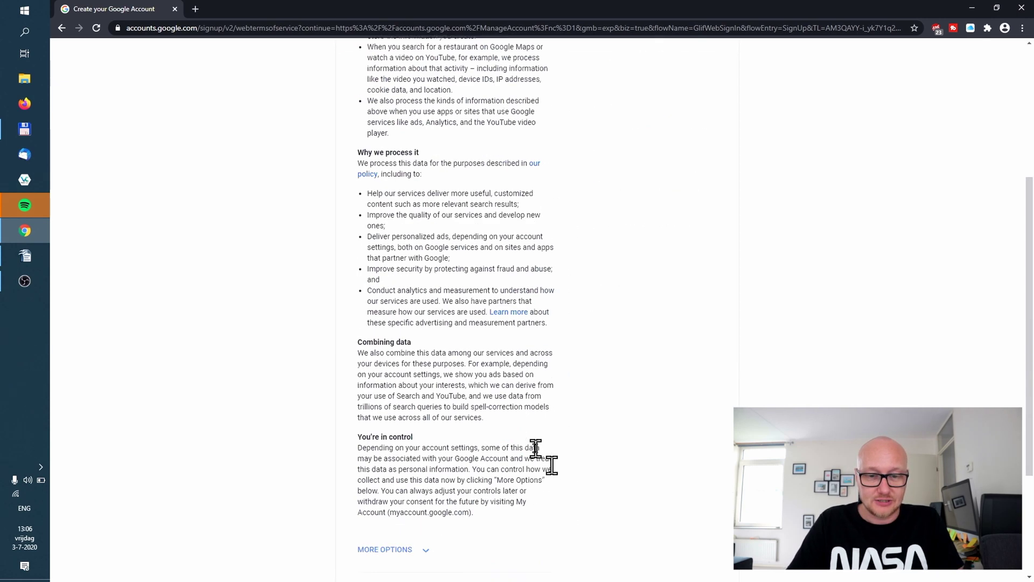
{"action": "scroll", "coordinate": [536, 448], "scroll_direction": "down", "scroll_amount": 3}
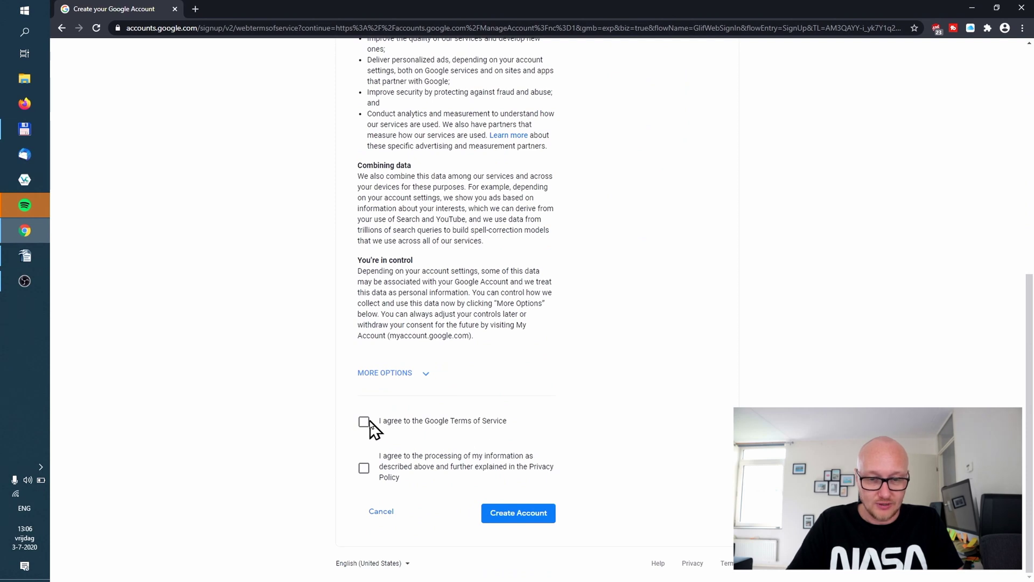
{"action": "left_click", "coordinate": [364, 468]}
{"action": "left_click", "coordinate": [363, 424]}
{"action": "left_click", "coordinate": [519, 515]}
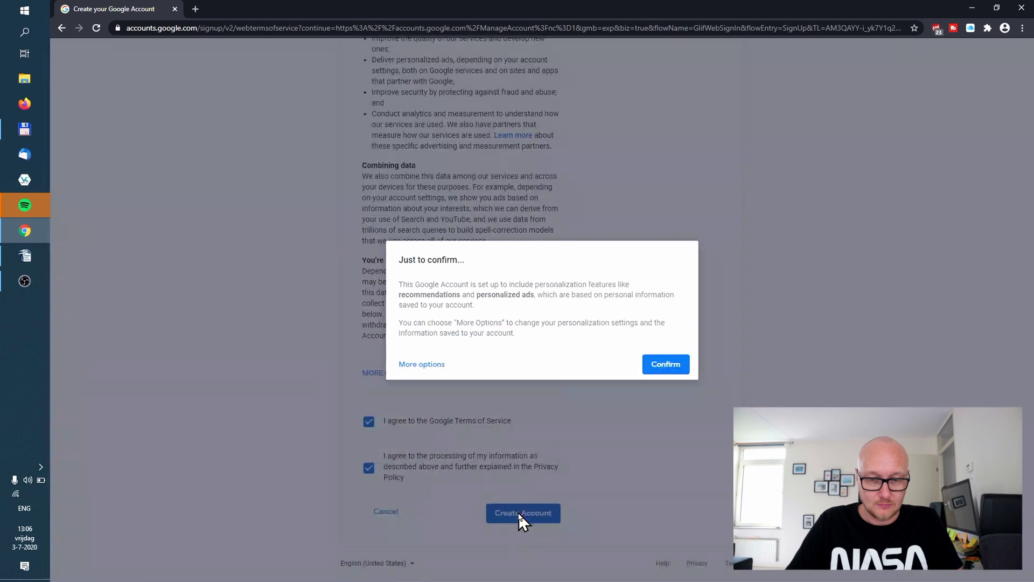
{"action": "left_click", "coordinate": [652, 366]}
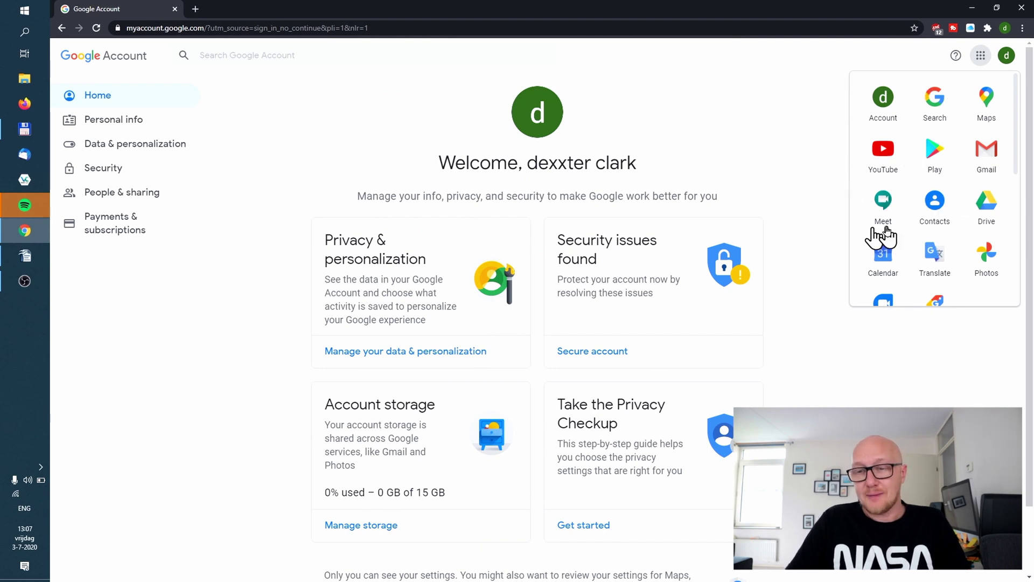
Launch YouTube in a new tab from the Google apps list.
{"action": "left_click", "coordinate": [779, 157]}
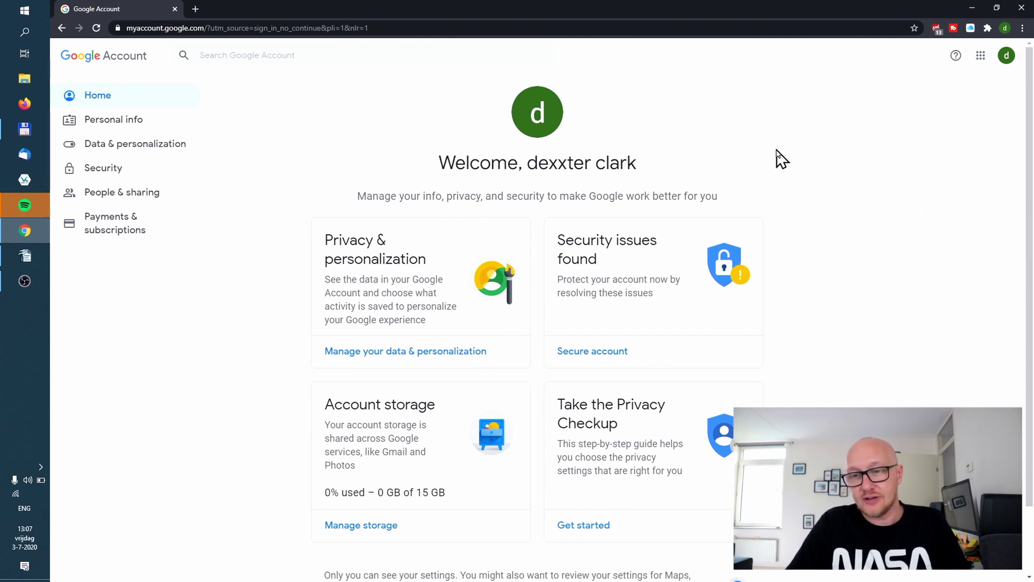
{"action": "left_click", "coordinate": [980, 56]}
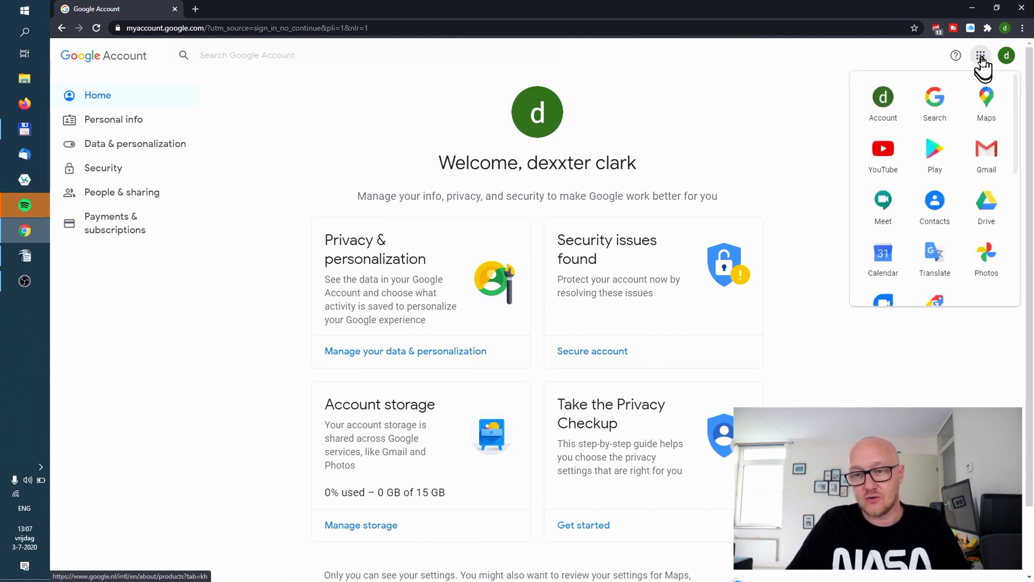
{"action": "left_click", "coordinate": [883, 153]}
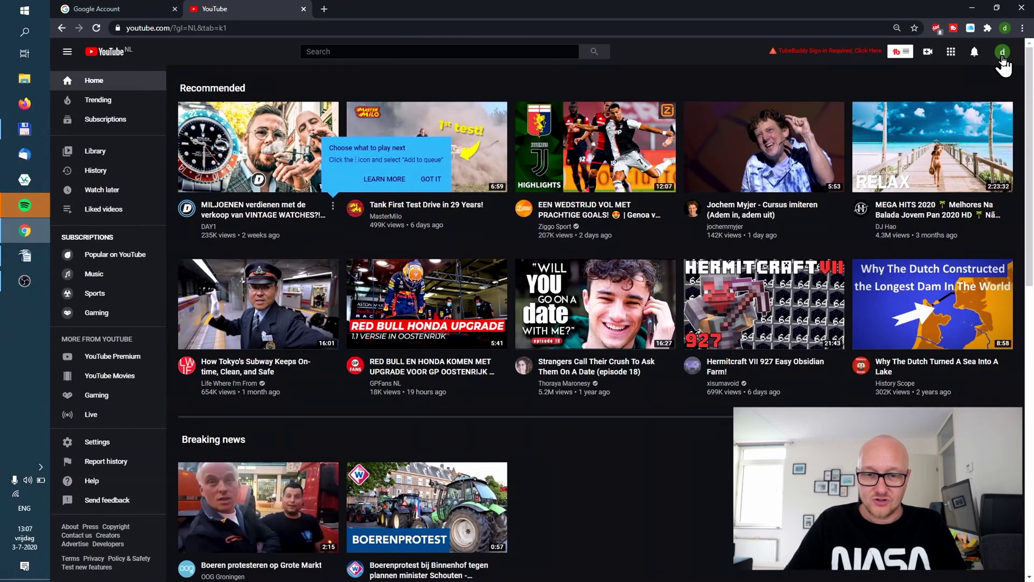
Start creating a YouTube channel and choose the 'Use a custom name' option.
{"action": "left_click", "coordinate": [1002, 54]}
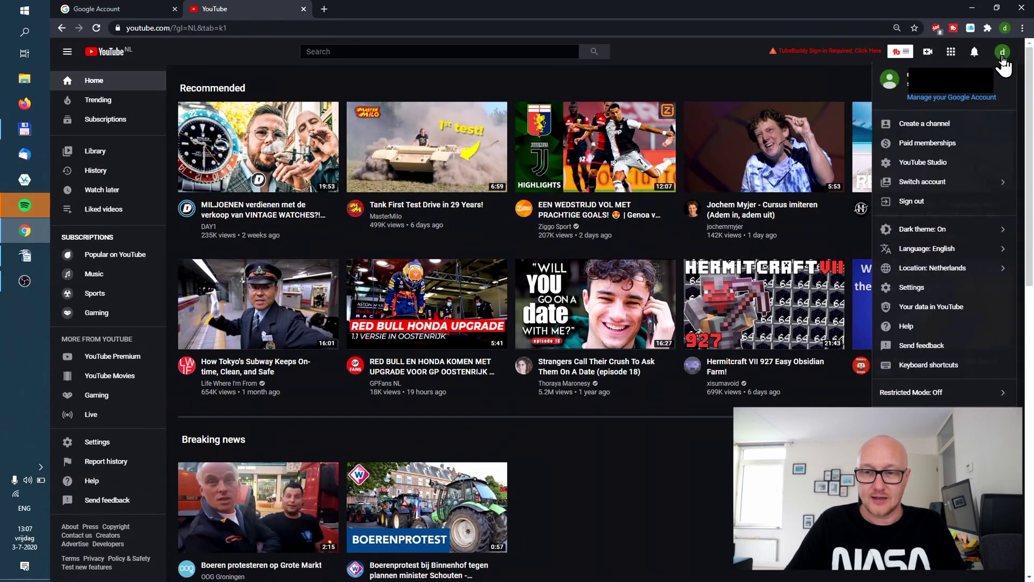
{"action": "left_click", "coordinate": [953, 132]}
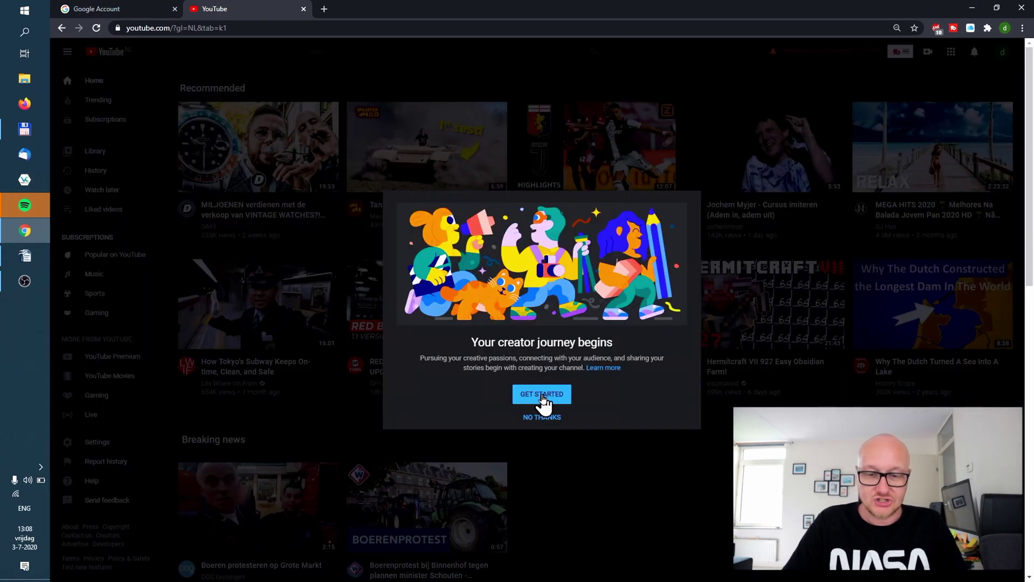
{"action": "left_click", "coordinate": [543, 397]}
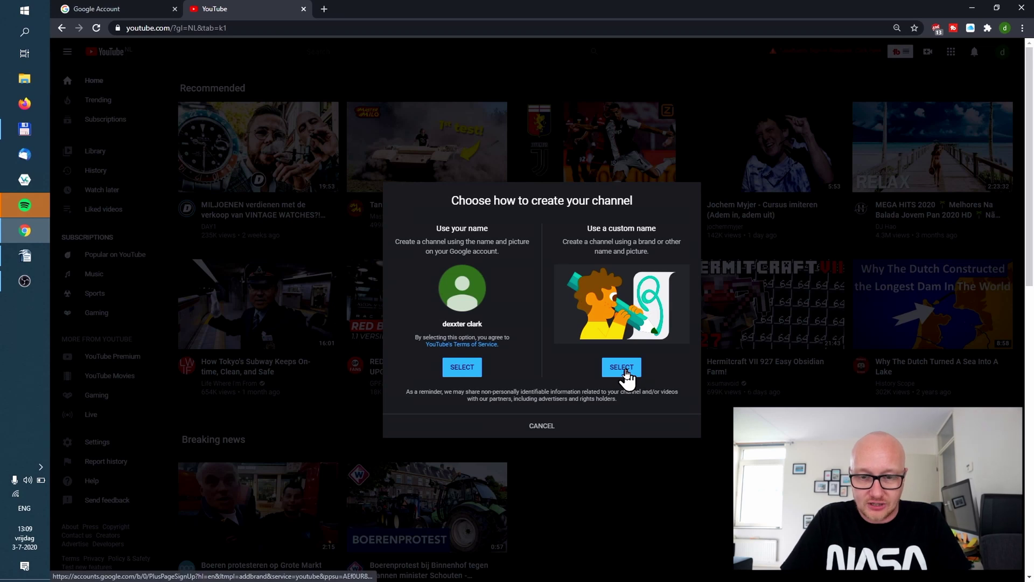
{"action": "left_click", "coordinate": [623, 368]}
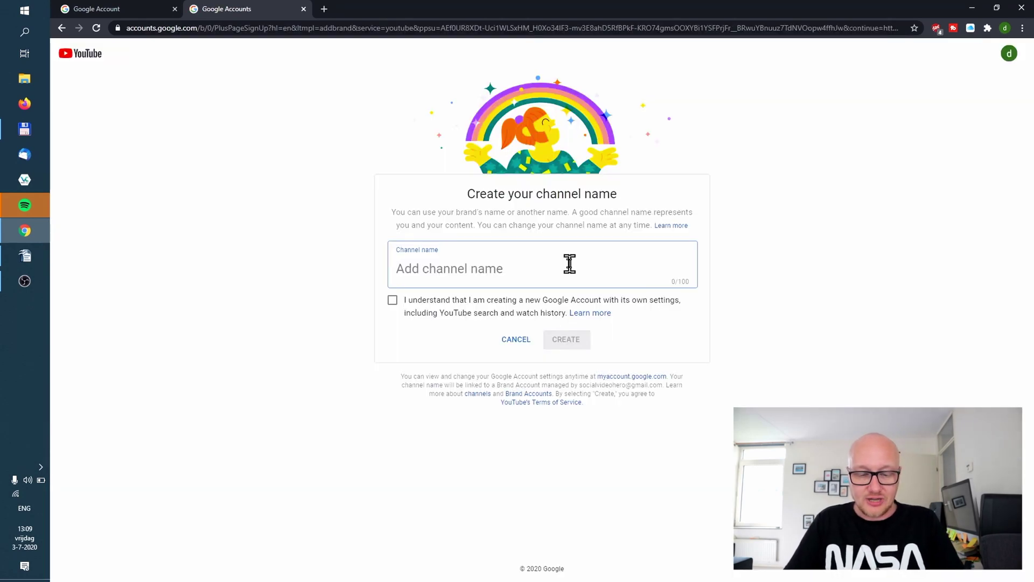
Name the channel 'my new super channel', acknowledge its own account, and create it.
{"action": "type", "text": "my new super channel"}
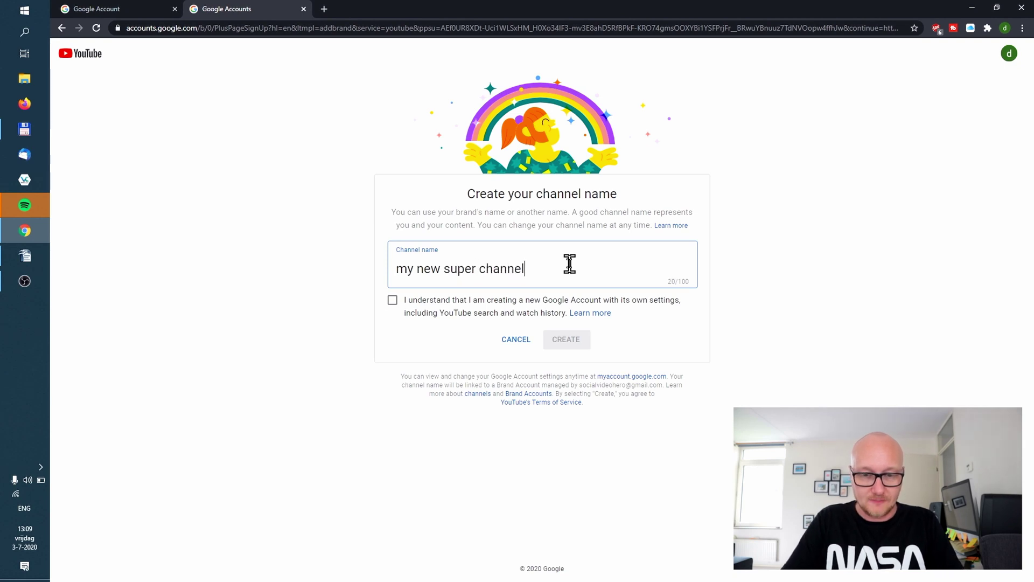
{"action": "left_click", "coordinate": [393, 300]}
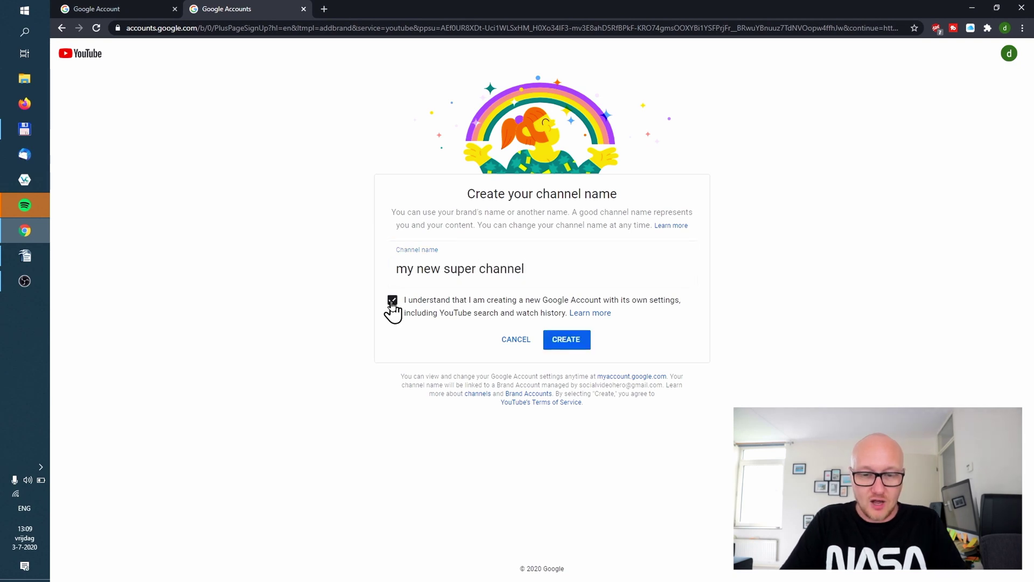
{"action": "left_click", "coordinate": [573, 345]}
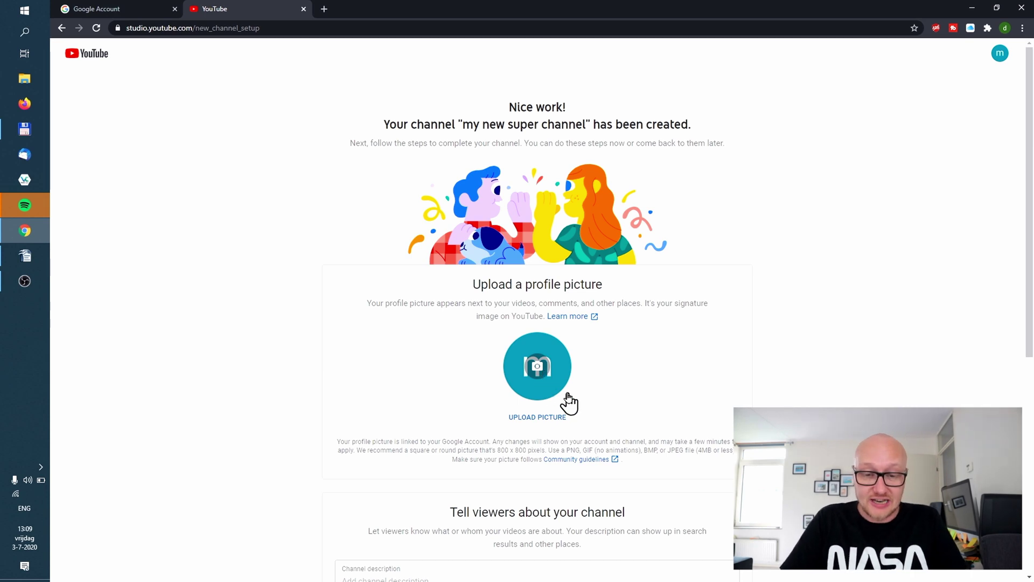
Write the channel description starting 'My channel is about creati…', referencing other channels' About pages.
{"action": "scroll", "coordinate": [576, 401], "scroll_direction": "down", "scroll_amount": 3}
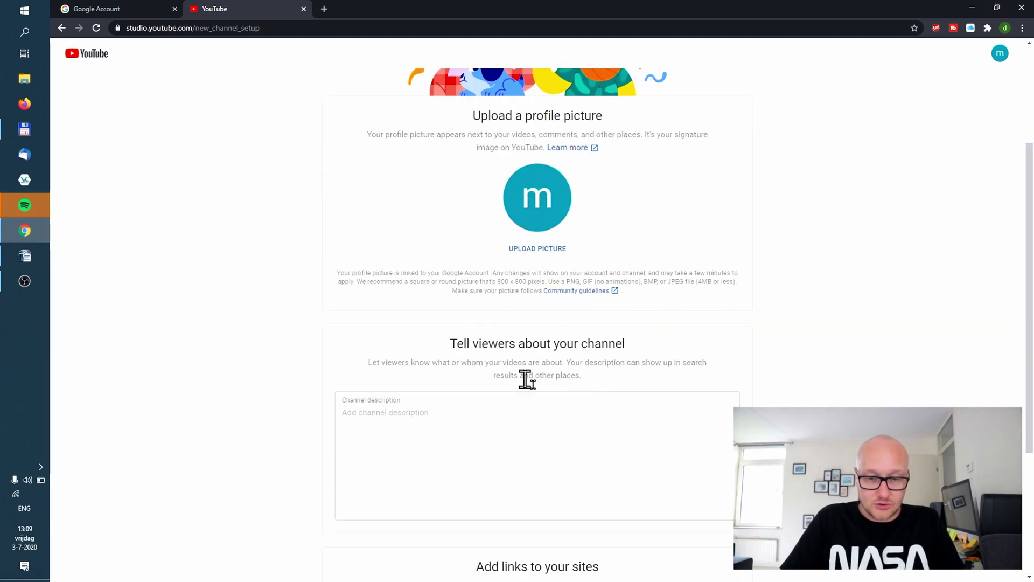
{"action": "left_click", "coordinate": [554, 422]}
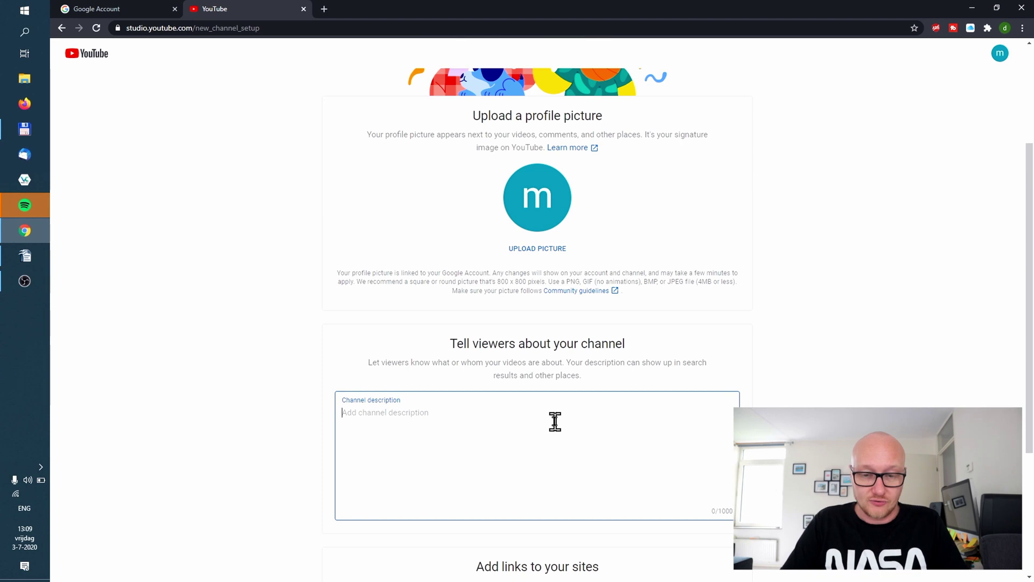
{"action": "type", "text": "My c"}
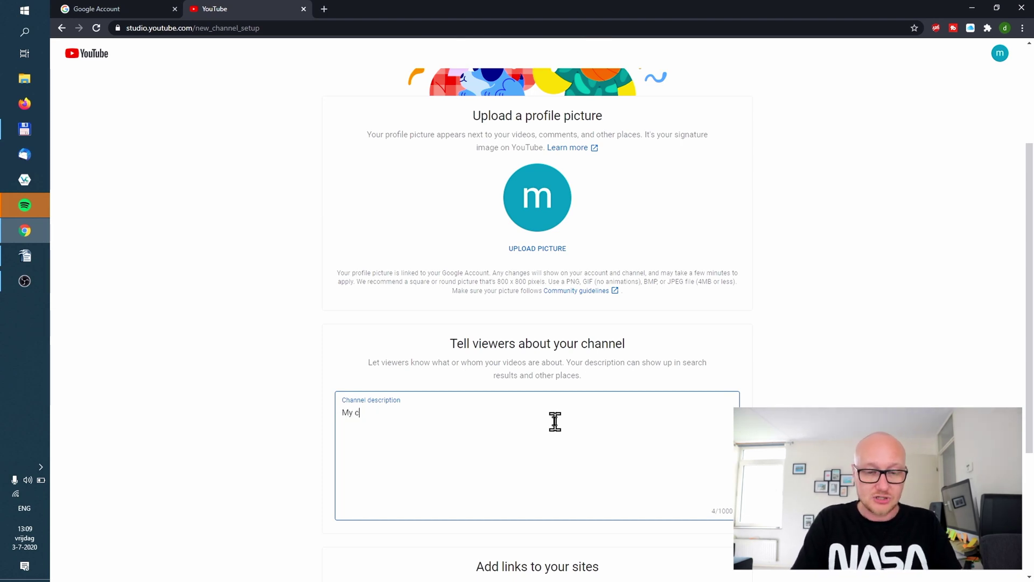
{"action": "type", "text": "hannel is about creating You"}
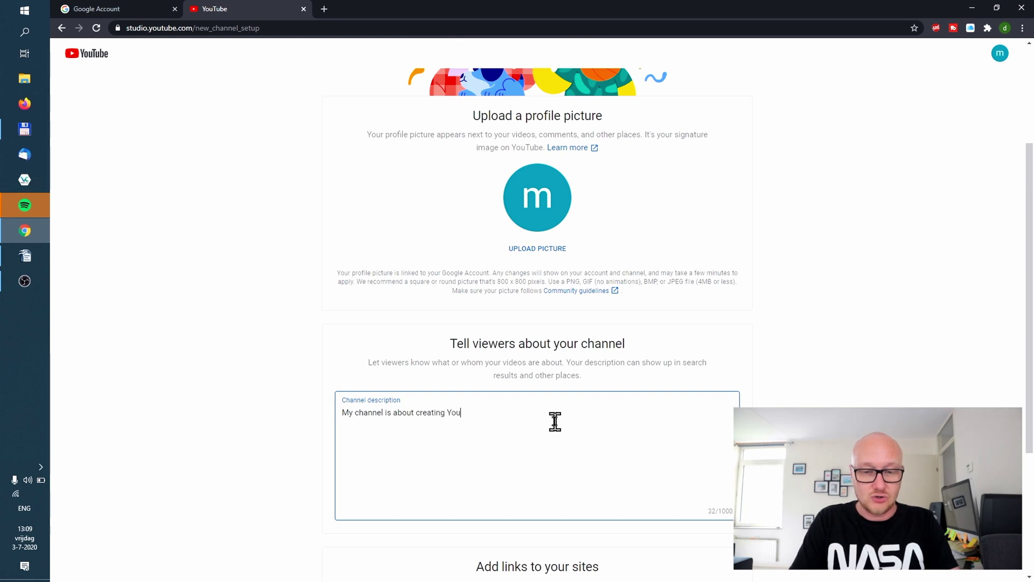
{"action": "type", "text": "s"}
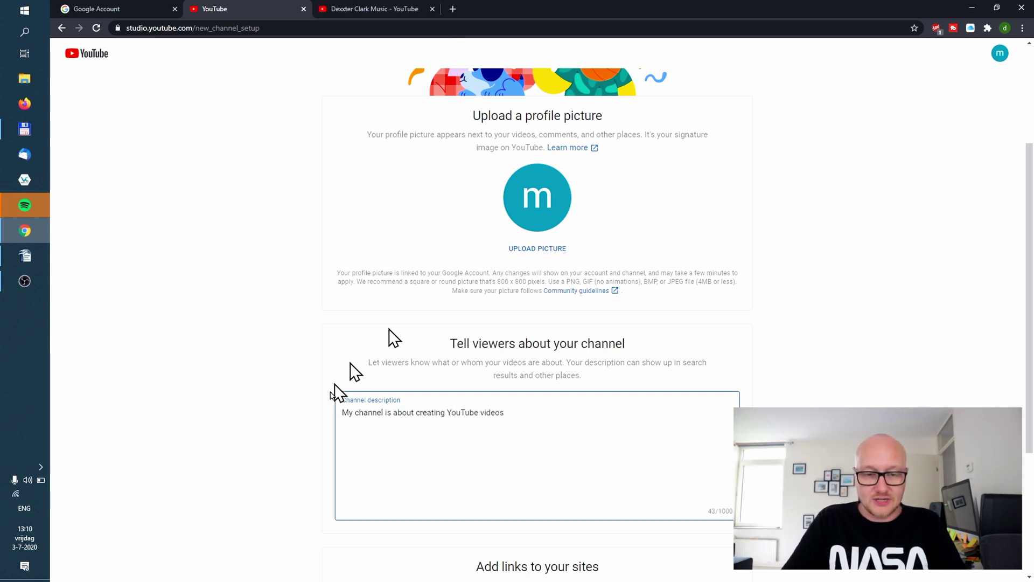
{"action": "left_click", "coordinate": [395, 8]}
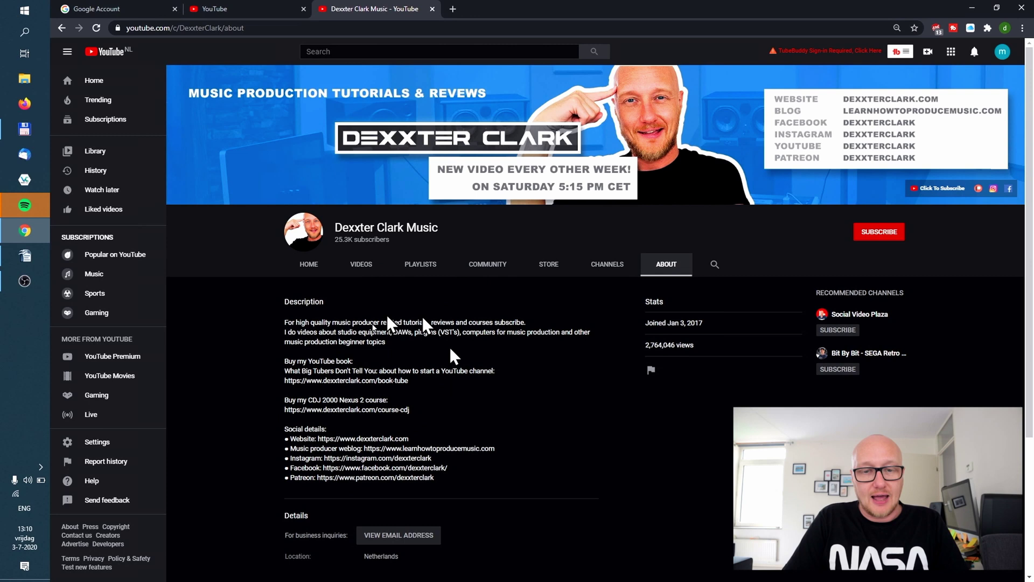
{"action": "left_click", "coordinate": [251, 11]}
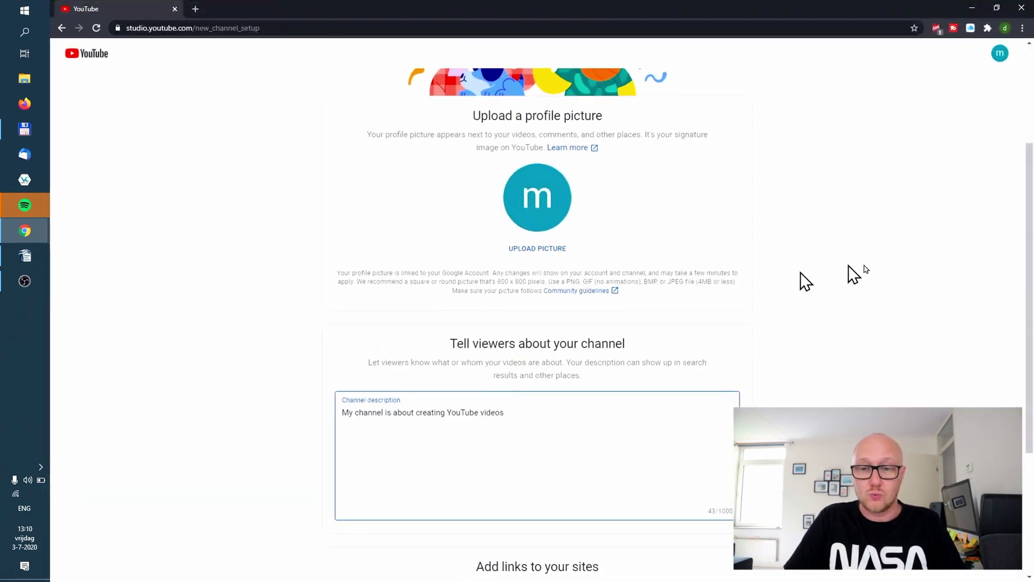
{"action": "scroll", "coordinate": [840, 345], "scroll_direction": "down", "scroll_amount": 2}
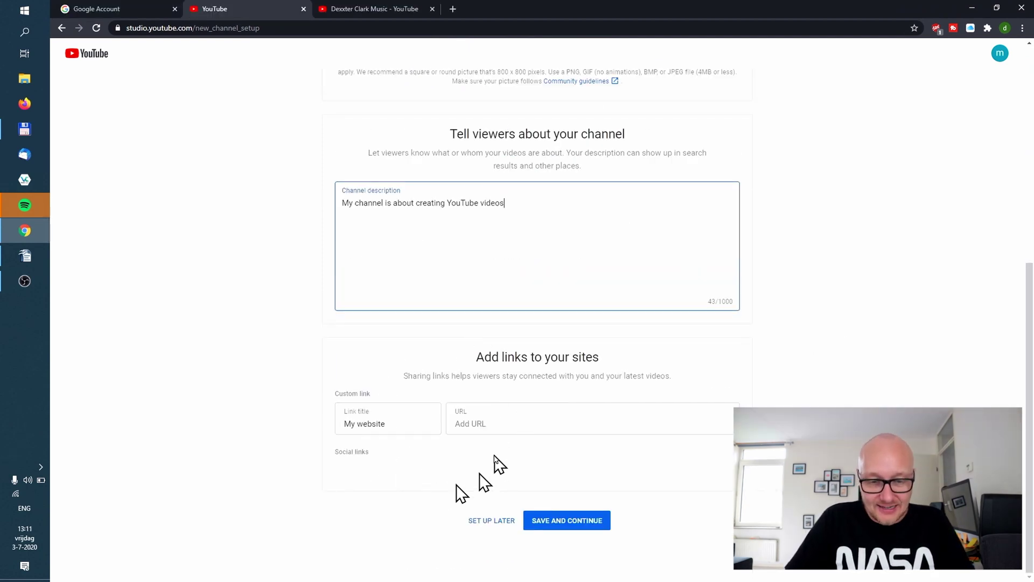
{"action": "left_click", "coordinate": [367, 9]}
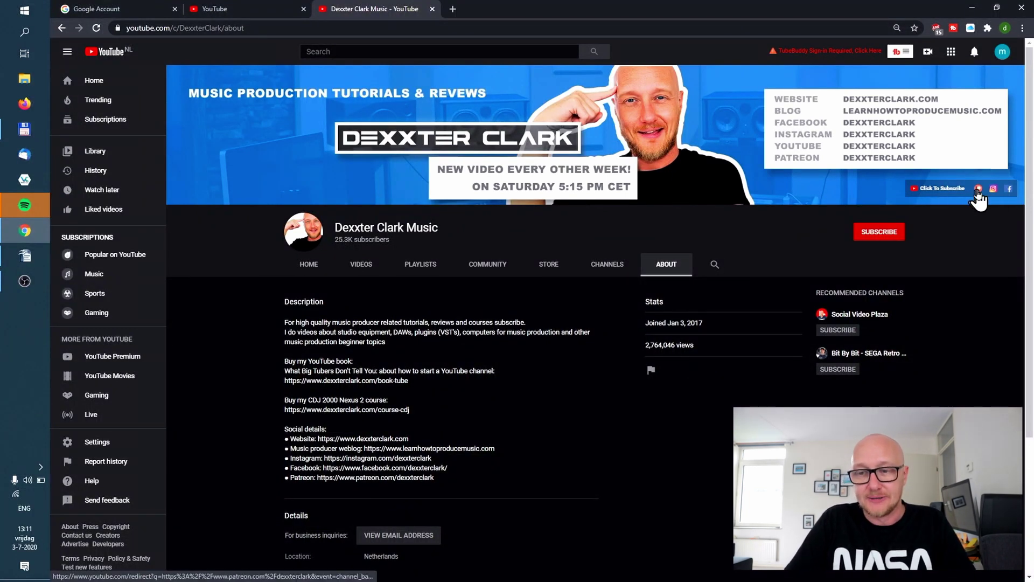
{"action": "key", "text": "ctrl+shift+Tab"}
{"action": "left_click", "coordinate": [475, 424]}
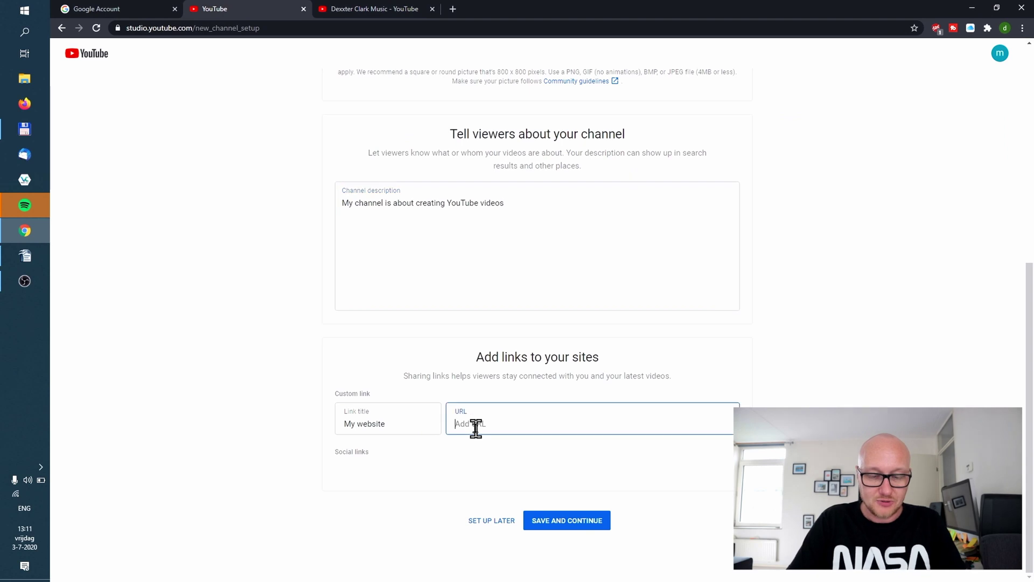
{"action": "type", "text": "https://www.socialvideoplaza.com"}
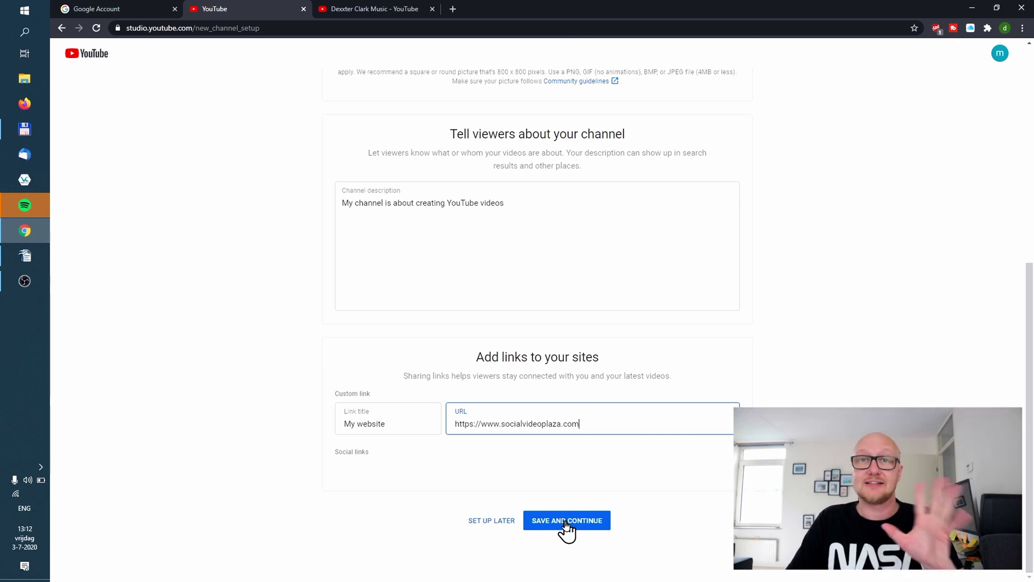
{"action": "left_click", "coordinate": [567, 526]}
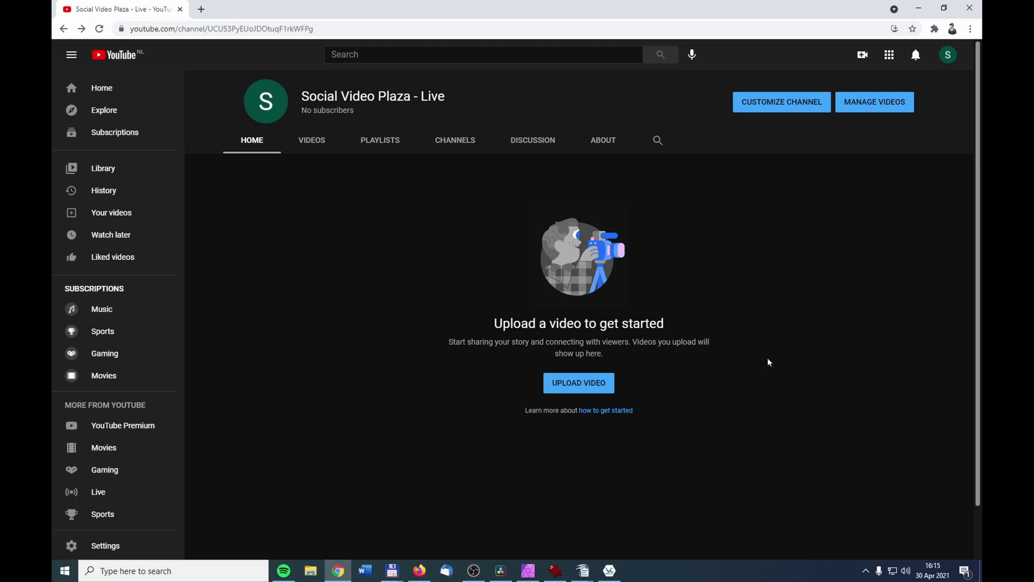
Switch from the Social Video Plaza - Live channel page to YouTube Studio.
{"action": "left_click", "coordinate": [947, 58]}
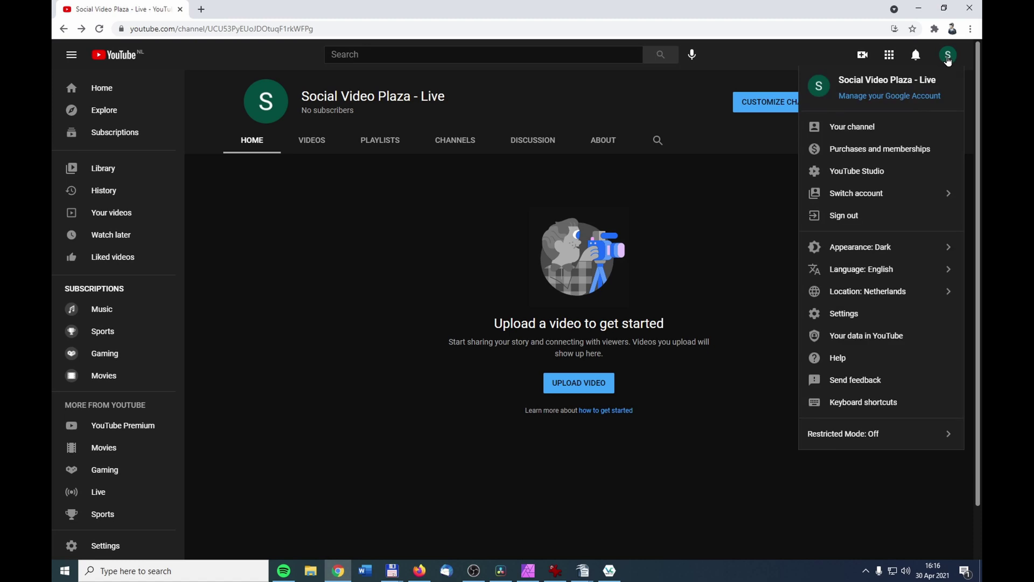
{"action": "left_click", "coordinate": [892, 173]}
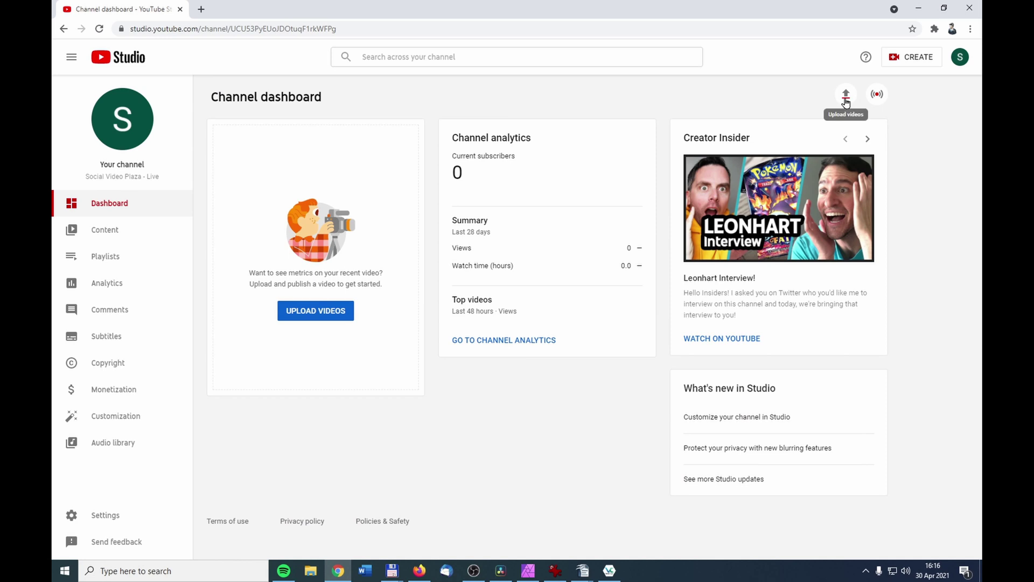
{"action": "left_click", "coordinate": [916, 64]}
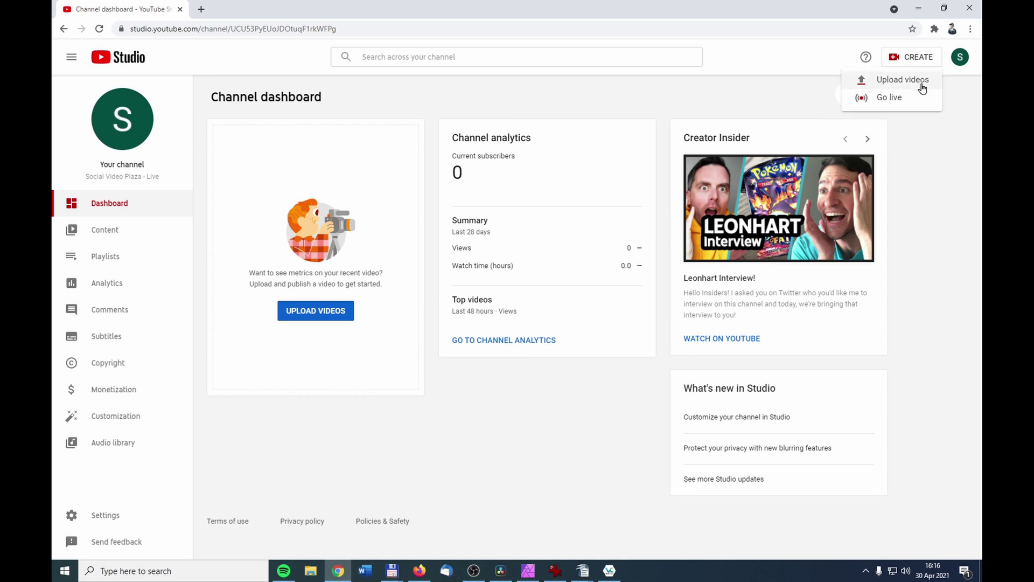
{"action": "left_click", "coordinate": [922, 83]}
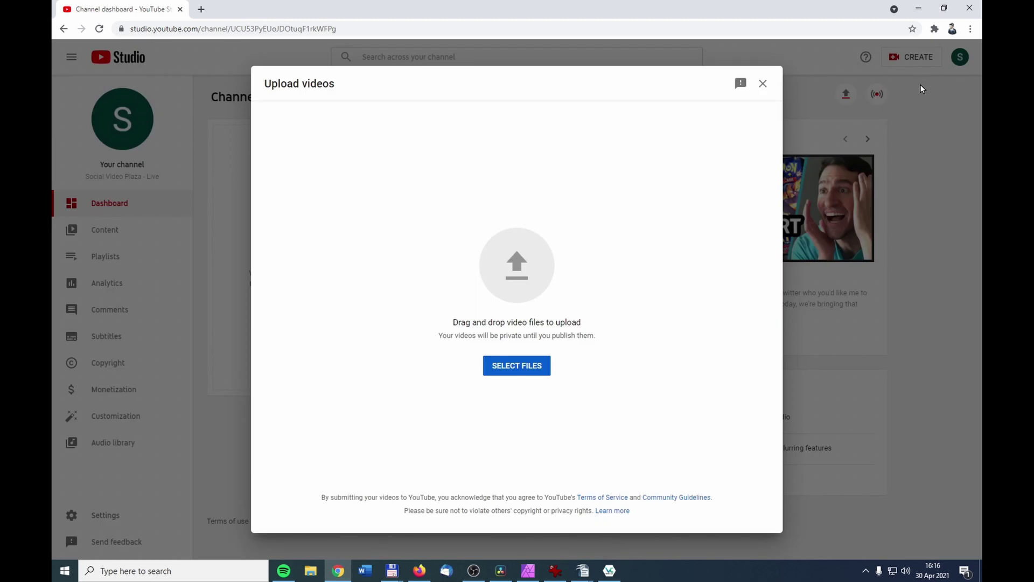
{"action": "left_click", "coordinate": [527, 371]}
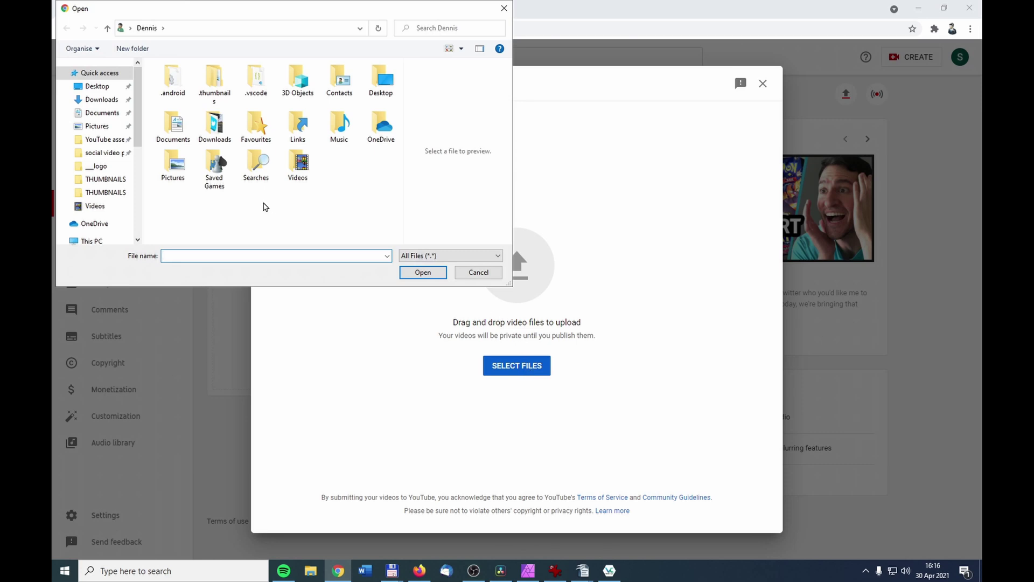
{"action": "left_click", "coordinate": [96, 87]}
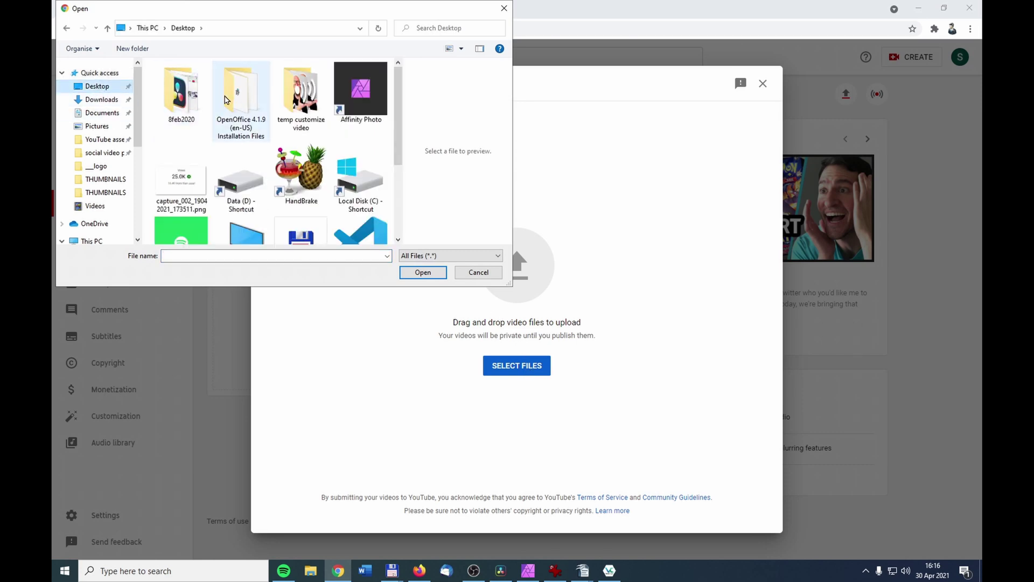
{"action": "double_click", "coordinate": [298, 97]}
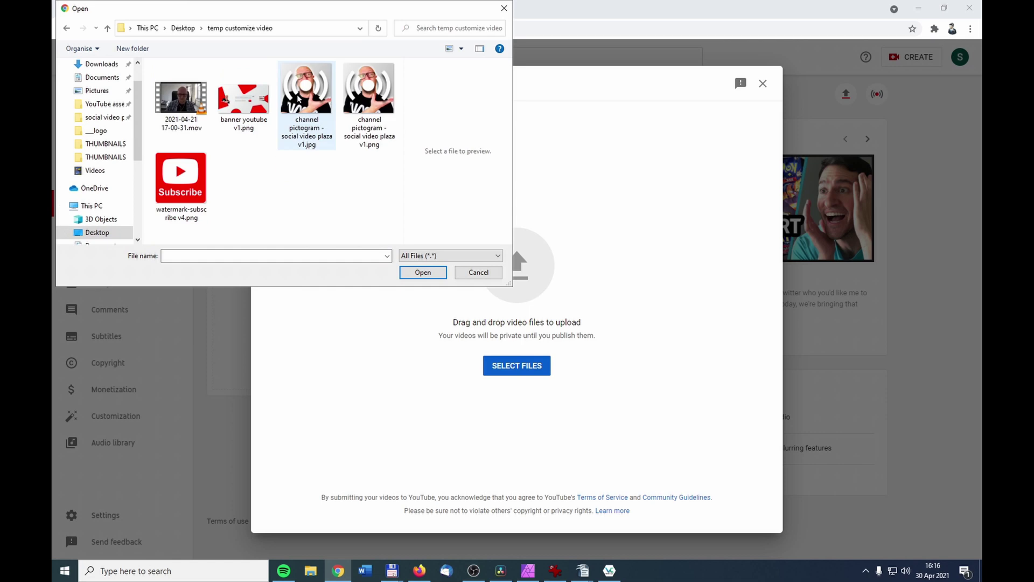
{"action": "left_click", "coordinate": [182, 102]}
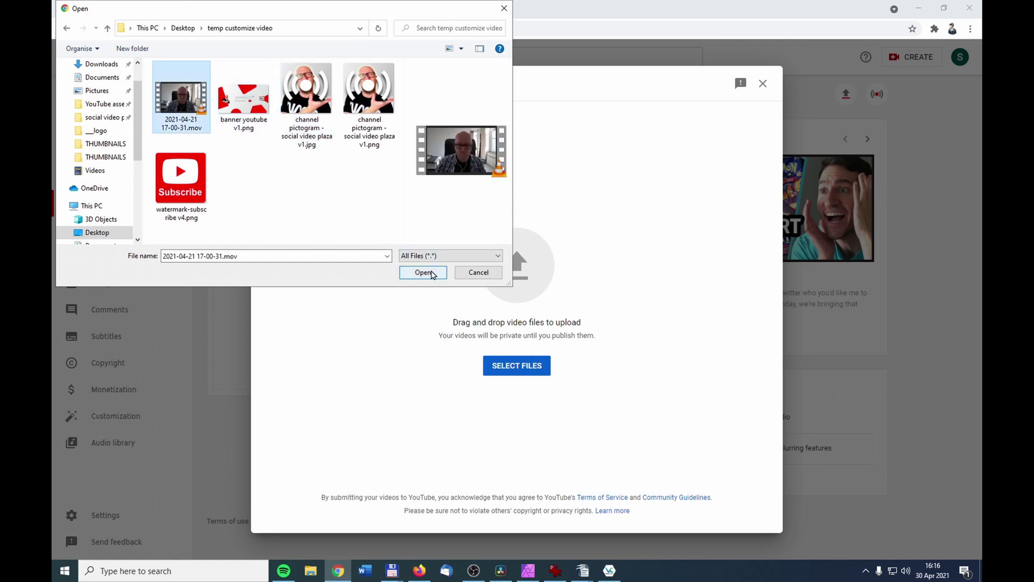
{"action": "left_click", "coordinate": [423, 273]}
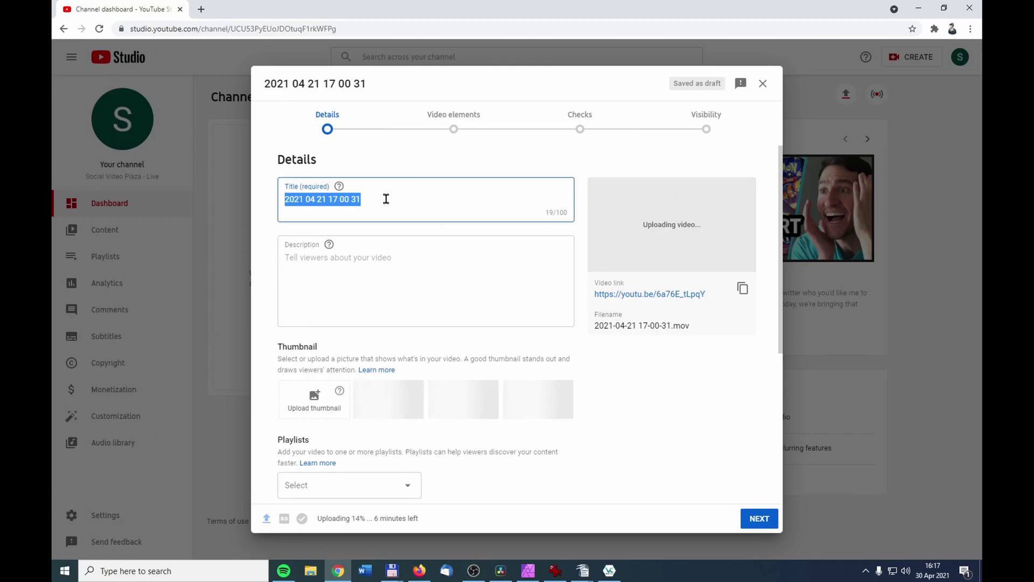
Title the video 'the best video on youtube' with description 'descibe what your video is about'.
{"action": "type", "text": "the best video on youtube"}
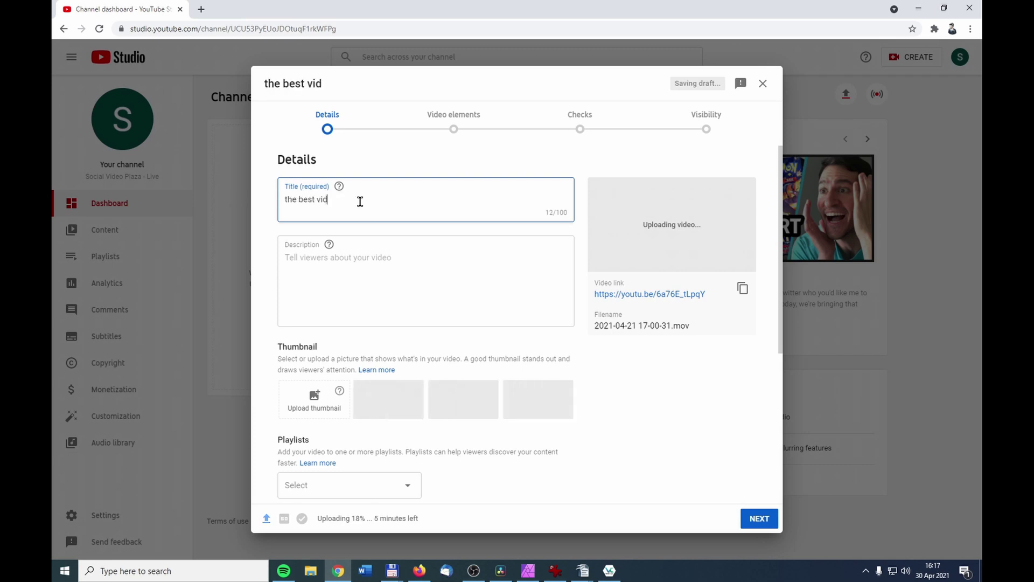
{"action": "left_click", "coordinate": [371, 257]}
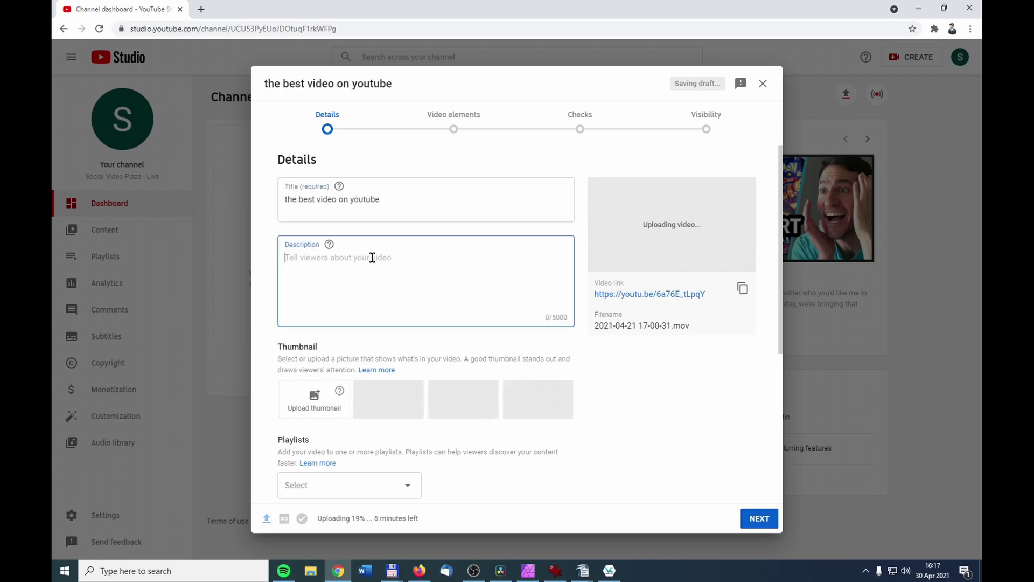
{"action": "type", "text": "descibe what your video is about"}
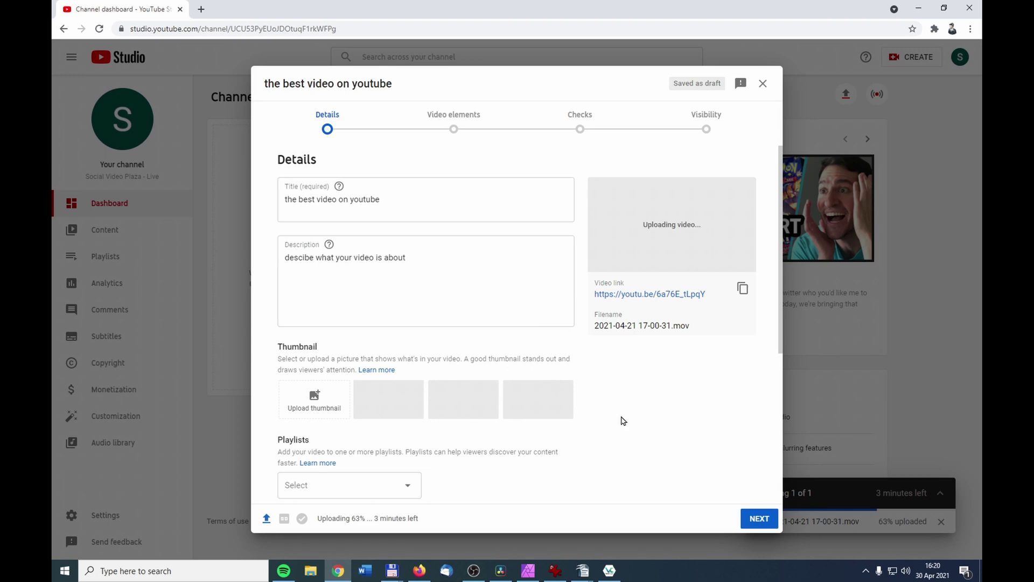
{"action": "left_click", "coordinate": [305, 414]}
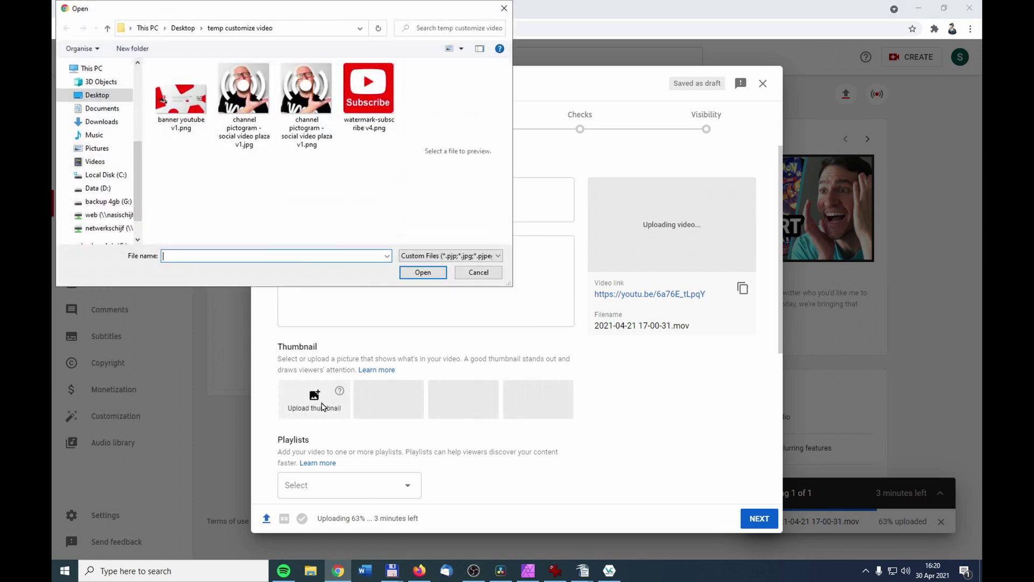
Set channel pictogram - social video plaza v1.jpg as thumbnail and mark the video not for kids.
{"action": "left_click", "coordinate": [252, 104]}
{"action": "left_click", "coordinate": [422, 273]}
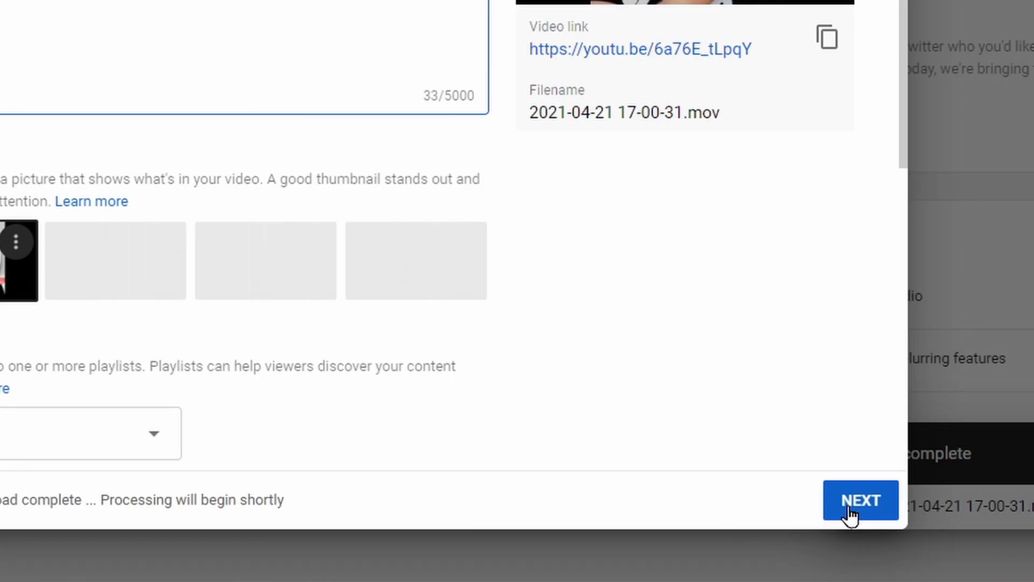
{"action": "left_click", "coordinate": [850, 506]}
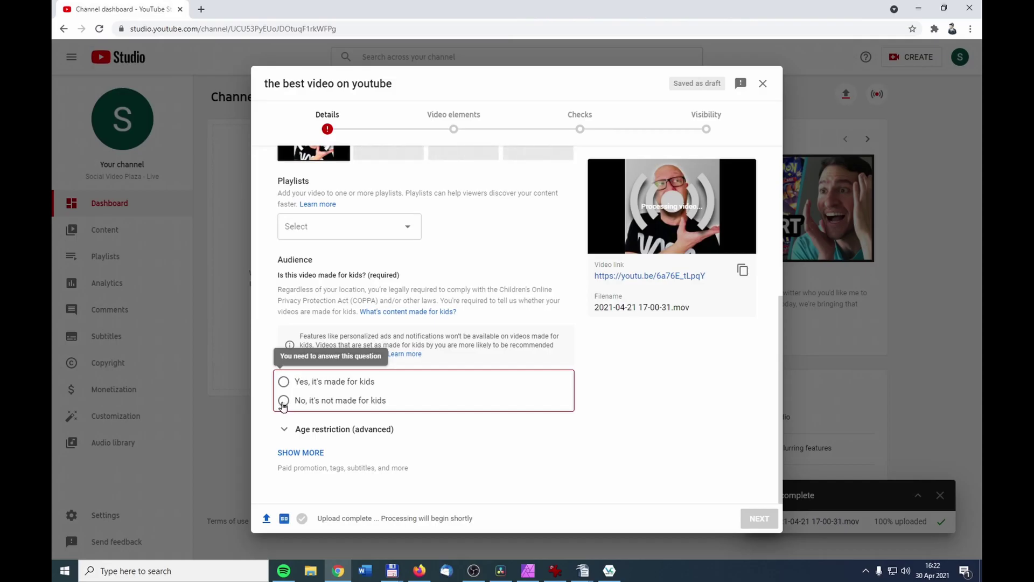
{"action": "left_click", "coordinate": [284, 401]}
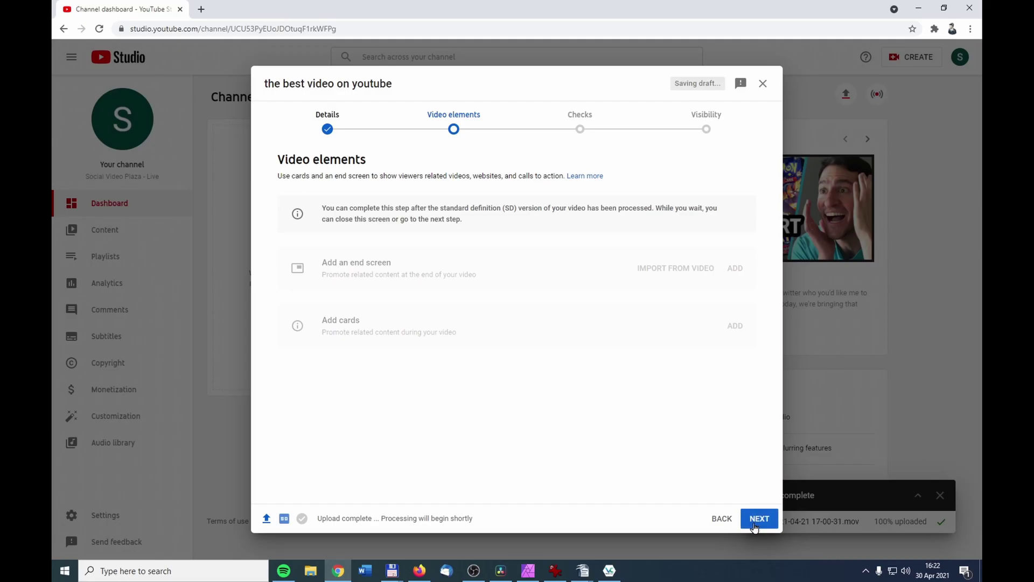
Advance past Video elements and Checks, then set the upload's visibility to Public.
{"action": "left_click", "coordinate": [758, 519]}
{"action": "left_click", "coordinate": [757, 525]}
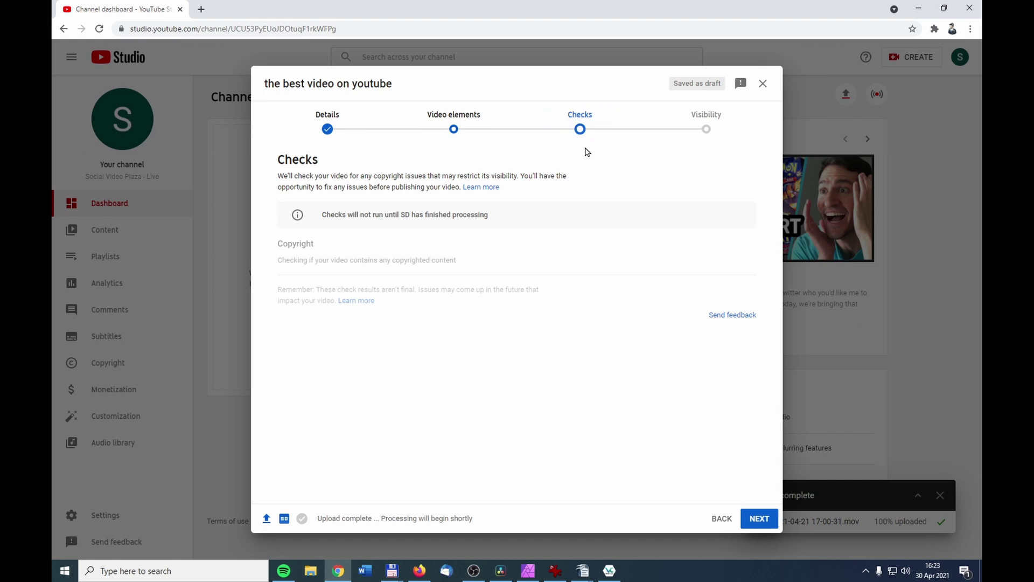
{"action": "left_click", "coordinate": [760, 519]}
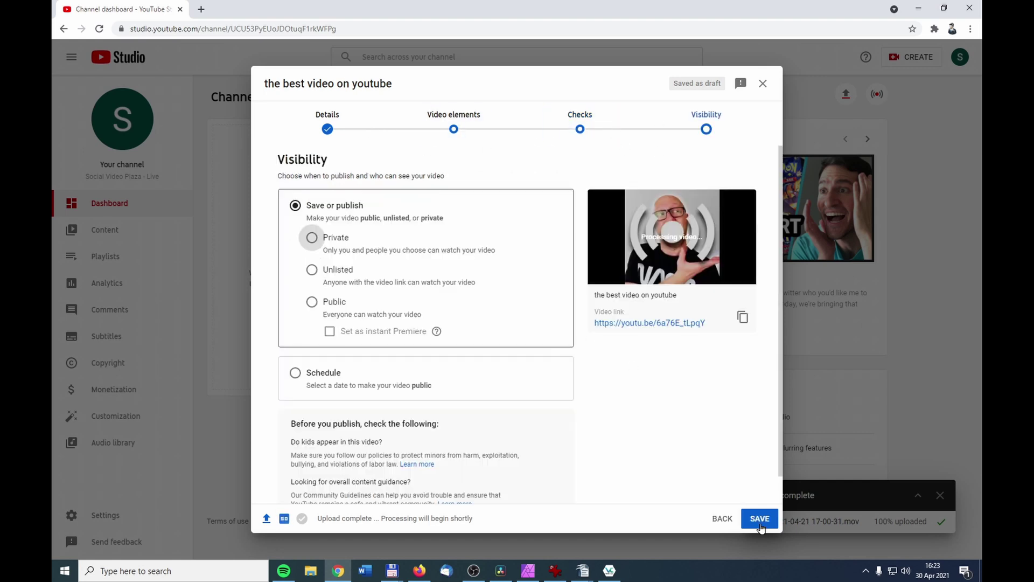
{"action": "left_click", "coordinate": [310, 304]}
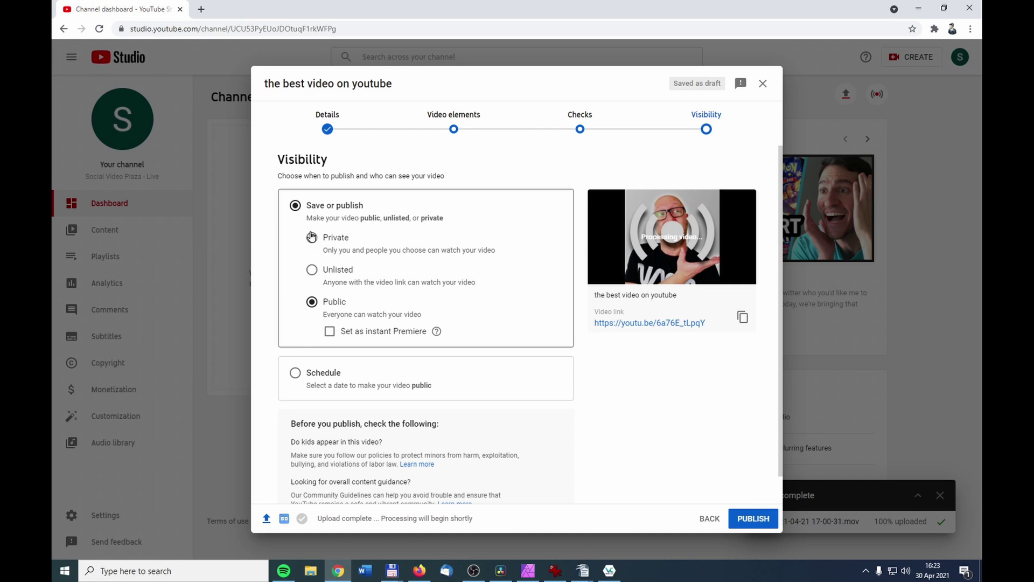
Publish the video and confirm 'How to grow on YouTube as a small channel' appears among the channel's videos.
{"action": "left_click", "coordinate": [753, 519]}
{"action": "left_click", "coordinate": [630, 373]}
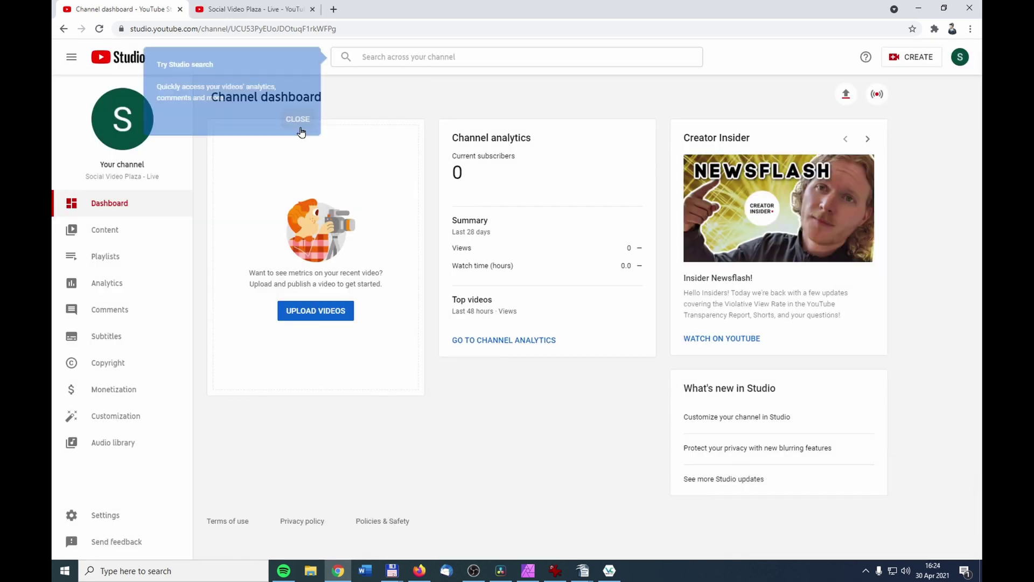
{"action": "left_click", "coordinate": [123, 238]}
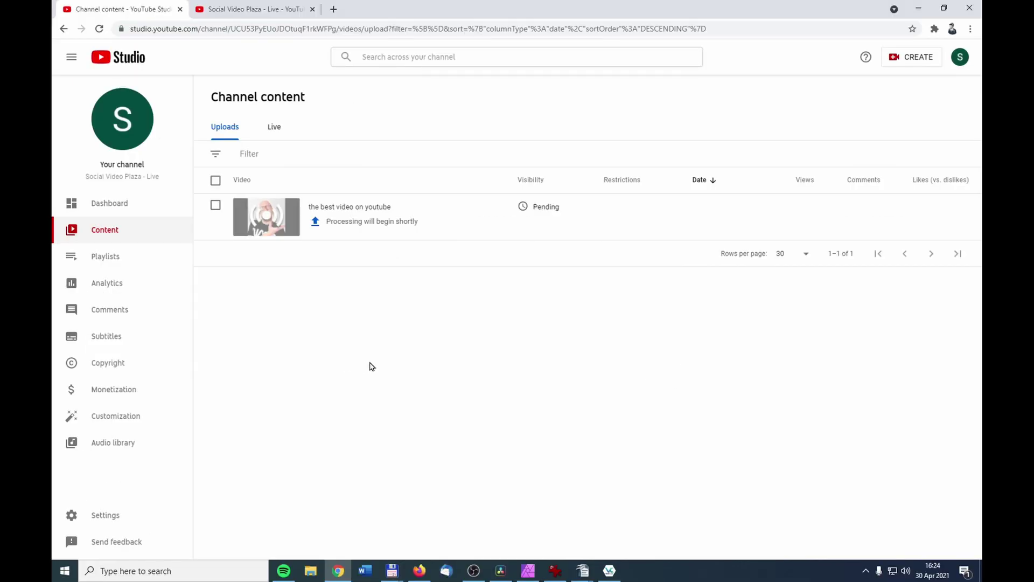
{"action": "left_click", "coordinate": [255, 10]}
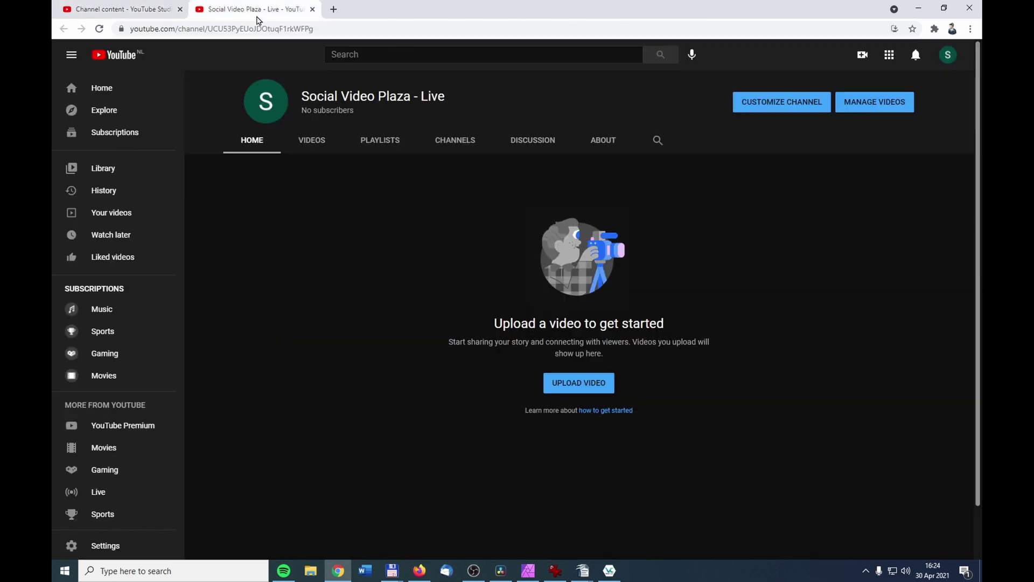
{"action": "left_click", "coordinate": [308, 147]}
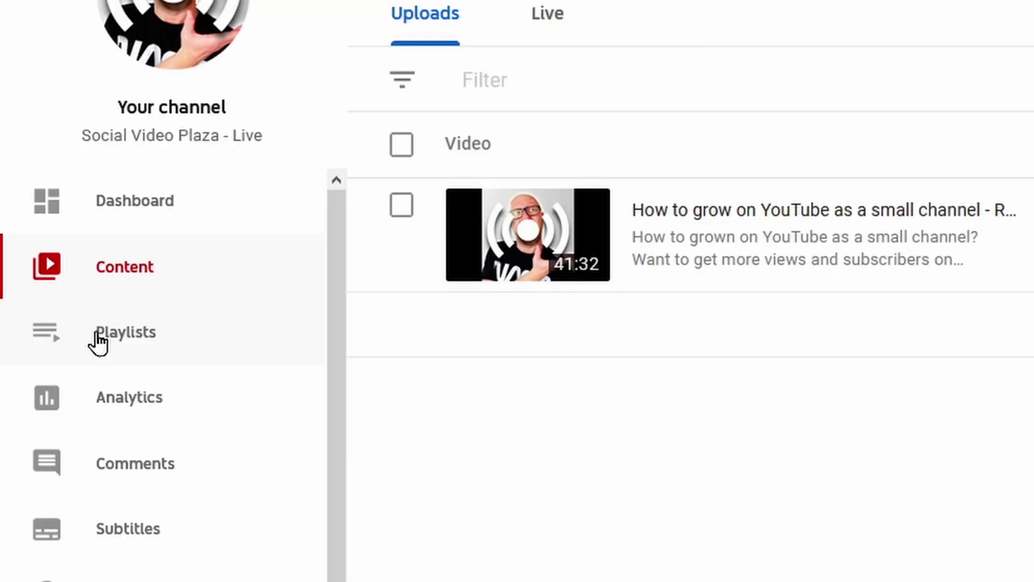
Create a Public playlist named 'channel reviews' from the Playlists page.
{"action": "left_click", "coordinate": [98, 343]}
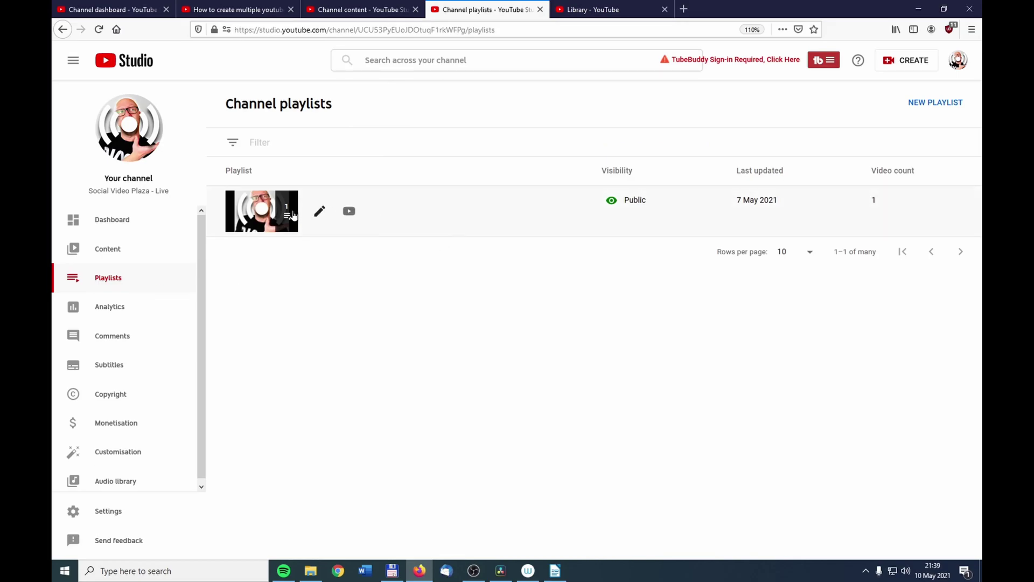
{"action": "left_click", "coordinate": [929, 107]}
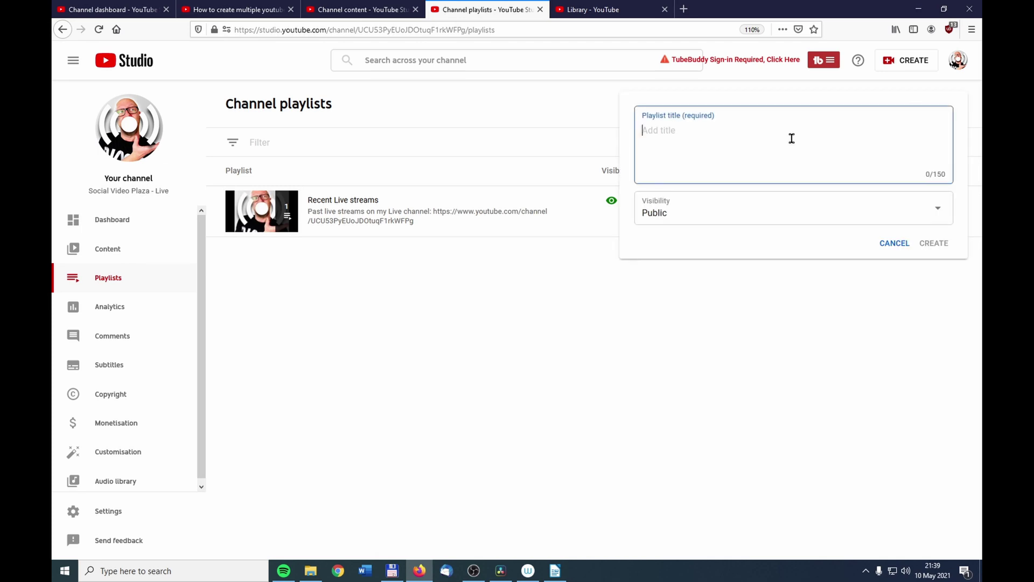
{"action": "type", "text": "channel reviews"}
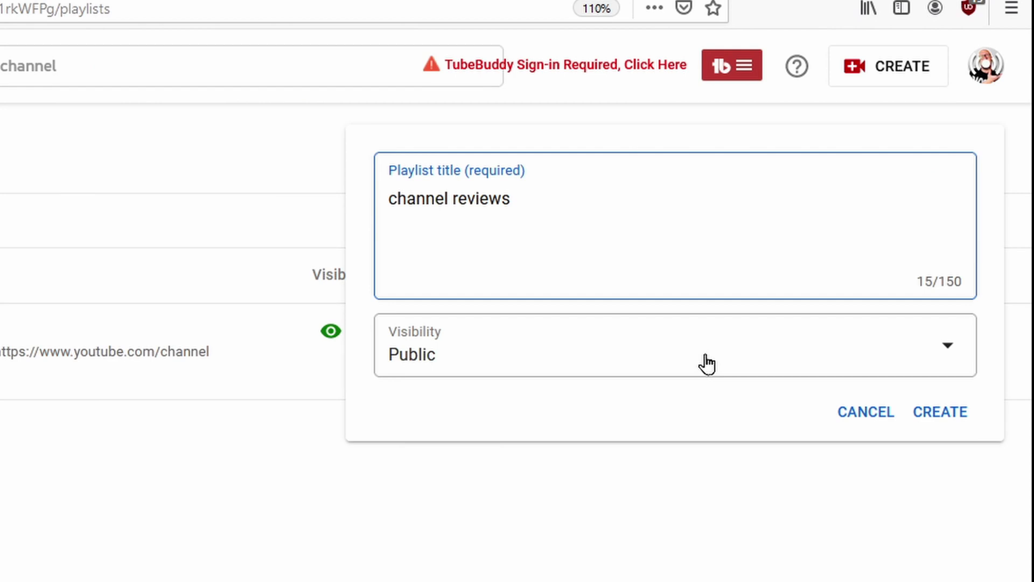
{"action": "left_click", "coordinate": [707, 364]}
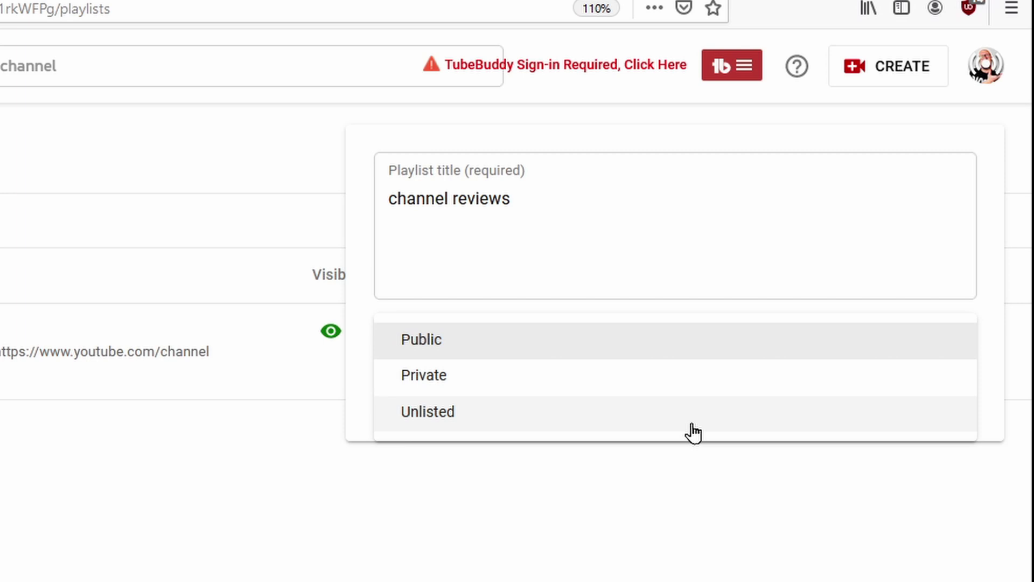
{"action": "left_click", "coordinate": [656, 351]}
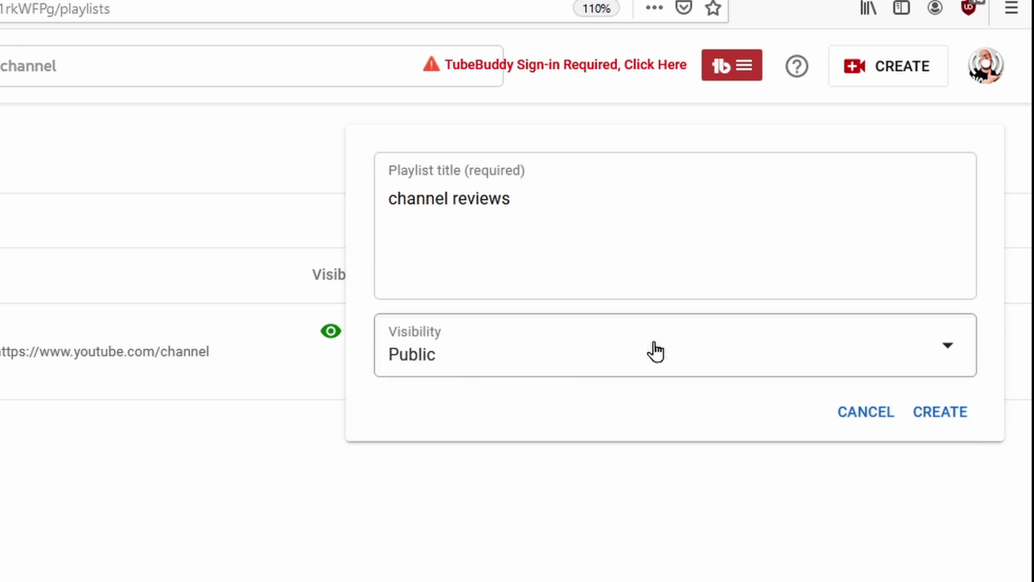
{"action": "left_click", "coordinate": [949, 410]}
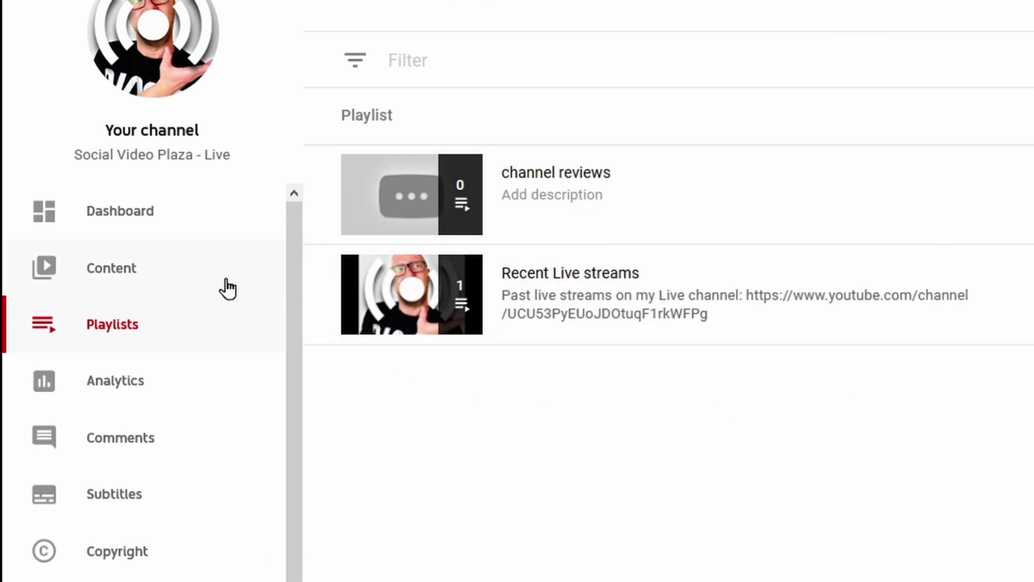
{"action": "left_click", "coordinate": [228, 288]}
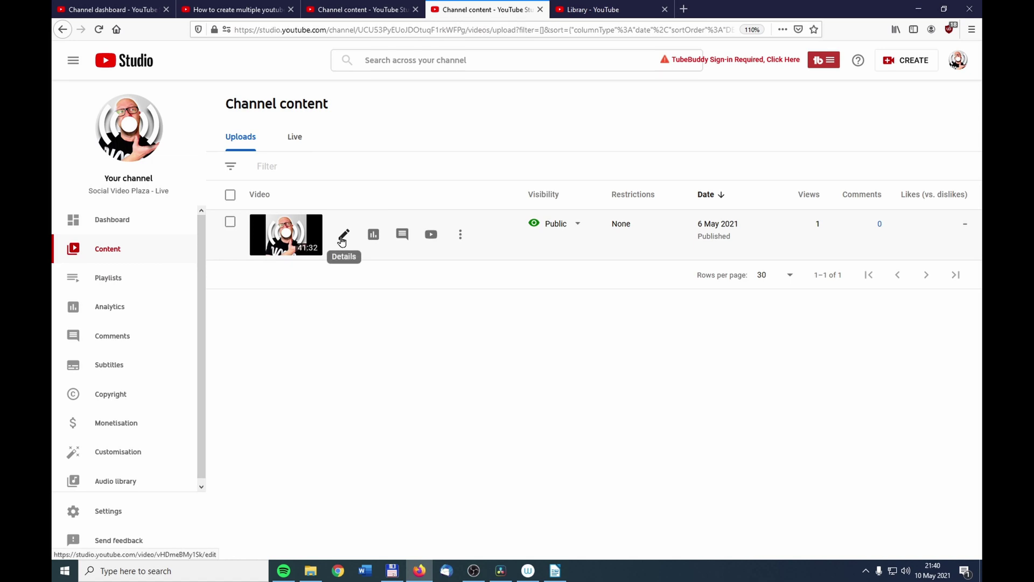
Add the uploaded video to the 'channel reviews' playlist in its details and save.
{"action": "left_click", "coordinate": [341, 237]}
{"action": "scroll", "coordinate": [748, 276], "scroll_direction": "down", "scroll_amount": 10}
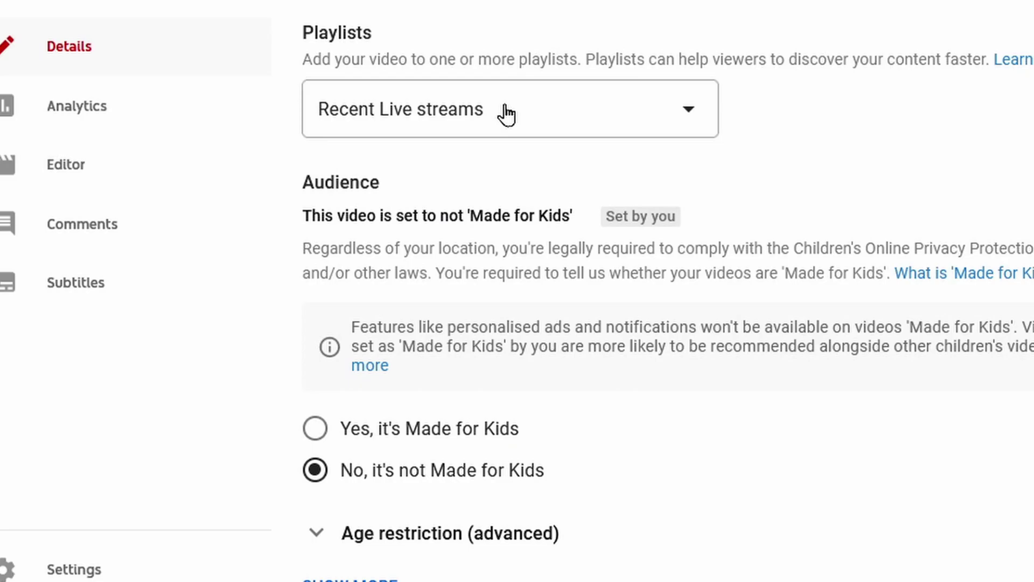
{"action": "left_click", "coordinate": [321, 286]}
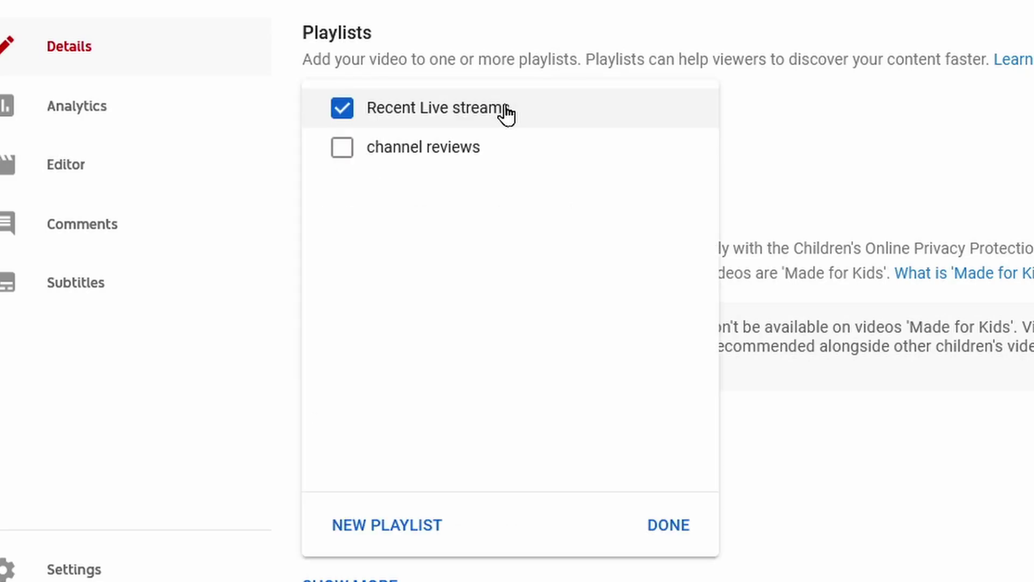
{"action": "left_click", "coordinate": [339, 157]}
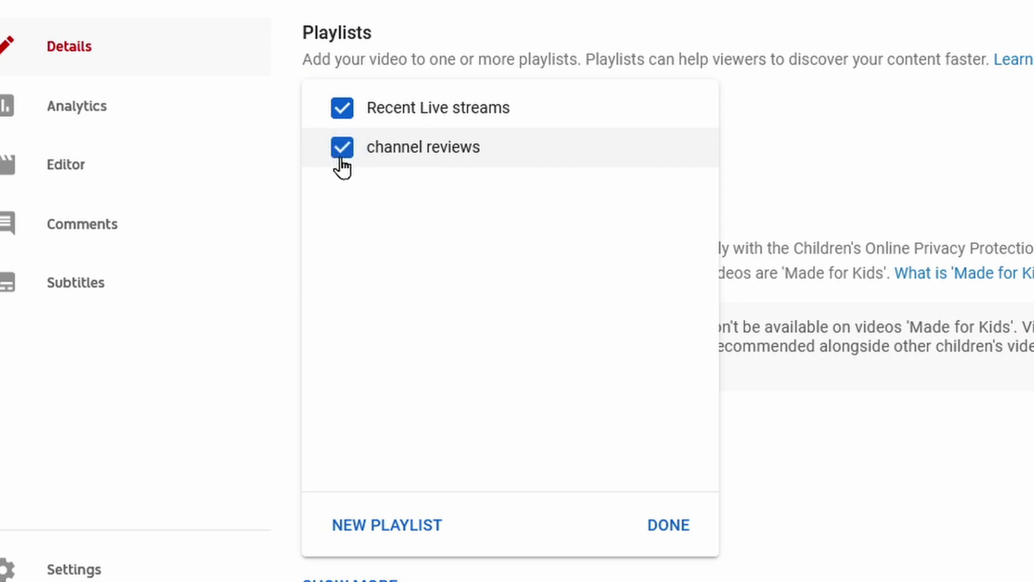
{"action": "left_click", "coordinate": [683, 526]}
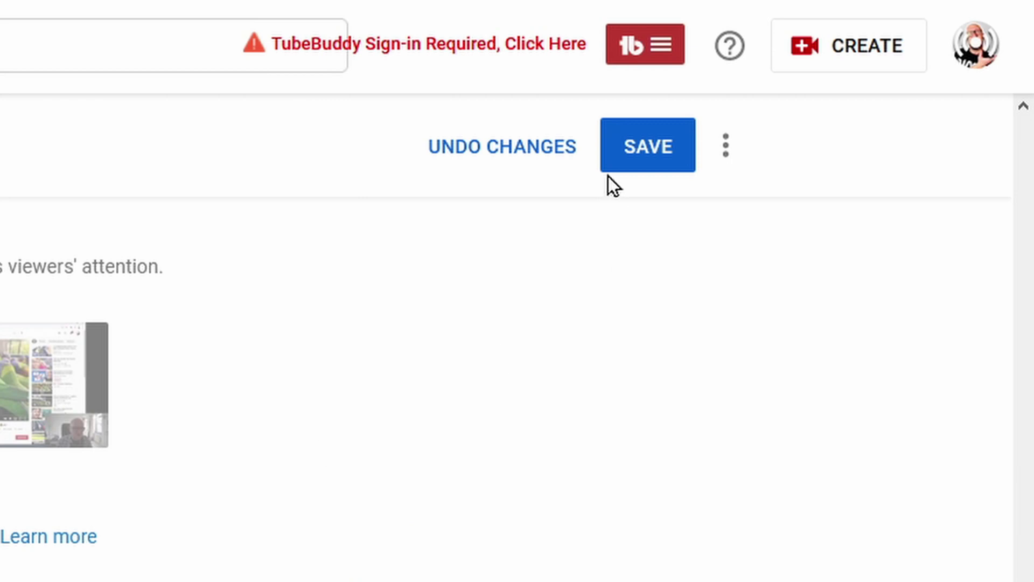
{"action": "left_click", "coordinate": [645, 146]}
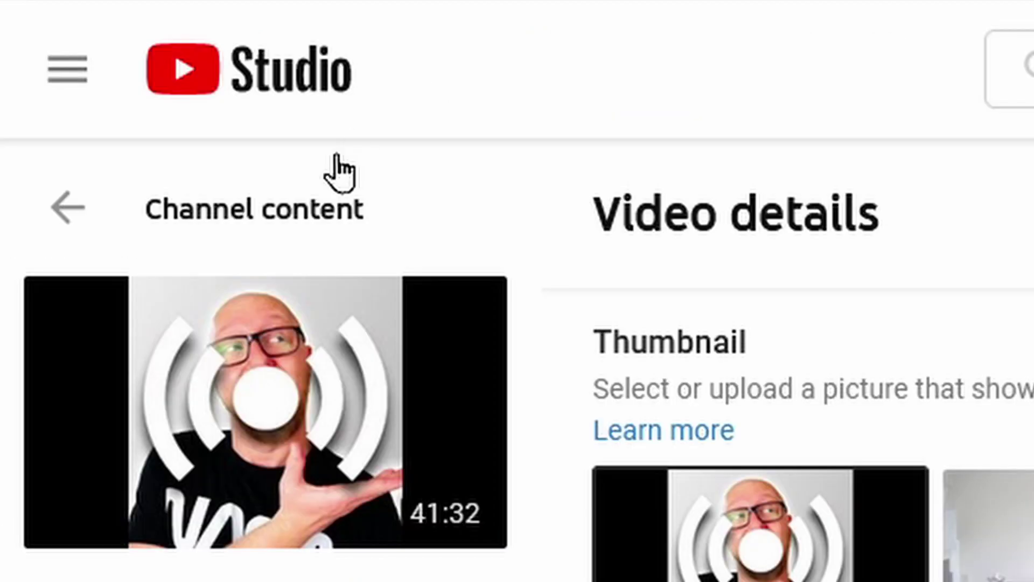
{"action": "left_click", "coordinate": [318, 208]}
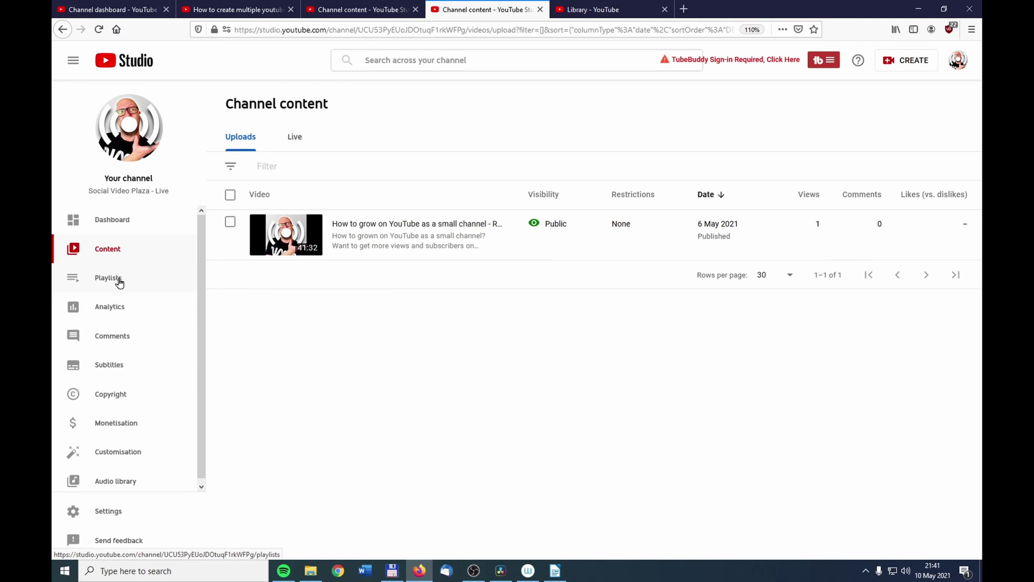
Reload the Playlists page so 'channel reviews' shows one video, then open it on YouTube.
{"action": "left_click", "coordinate": [119, 282]}
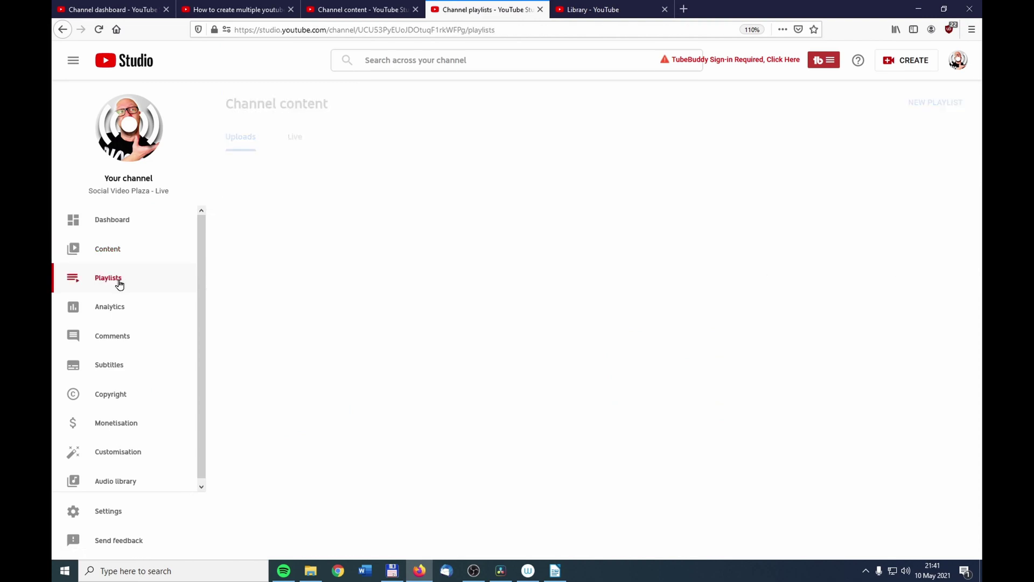
{"action": "mouse_move", "coordinate": [276, 225]}
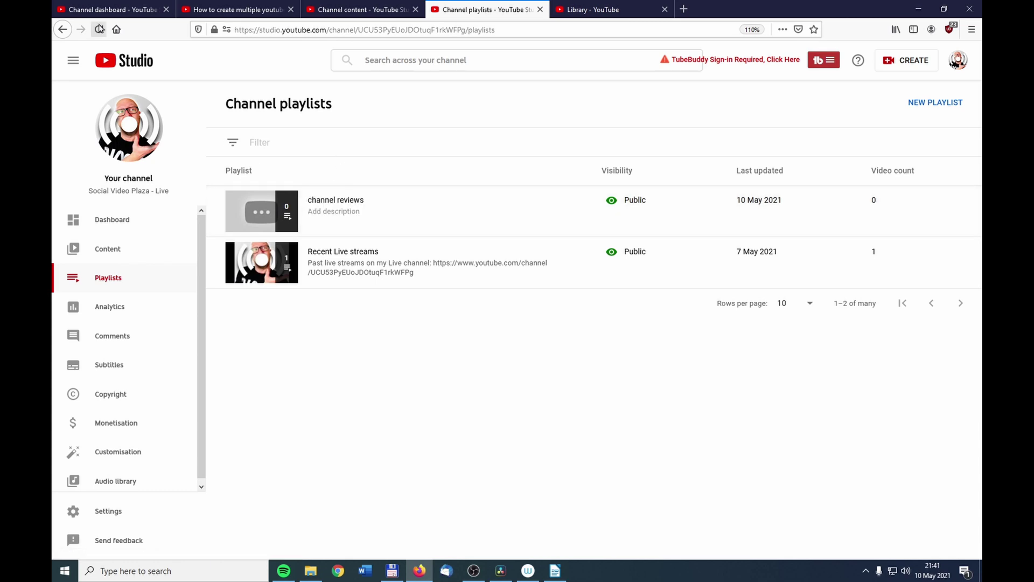
{"action": "left_click", "coordinate": [99, 32]}
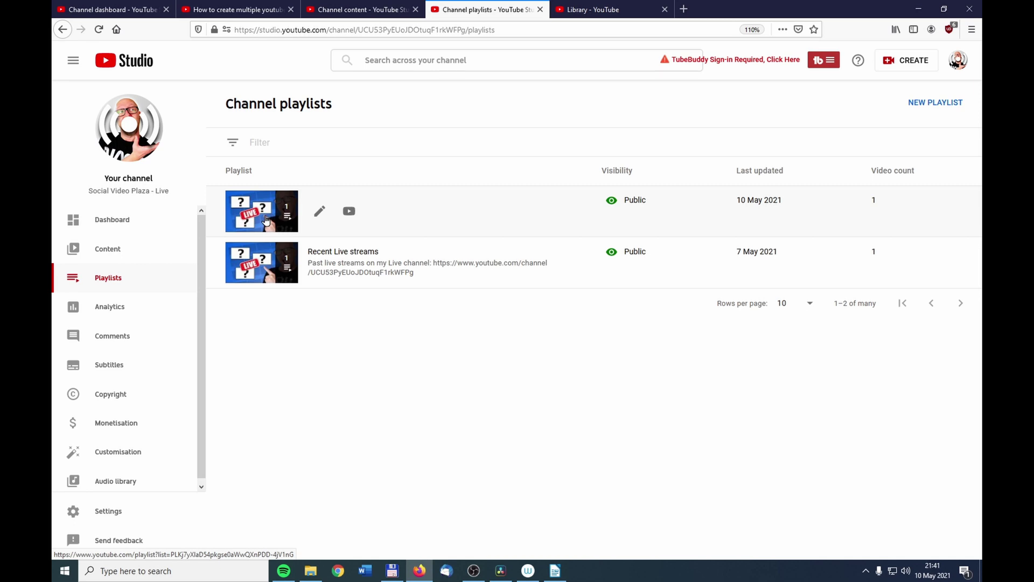
{"action": "left_click", "coordinate": [319, 211]}
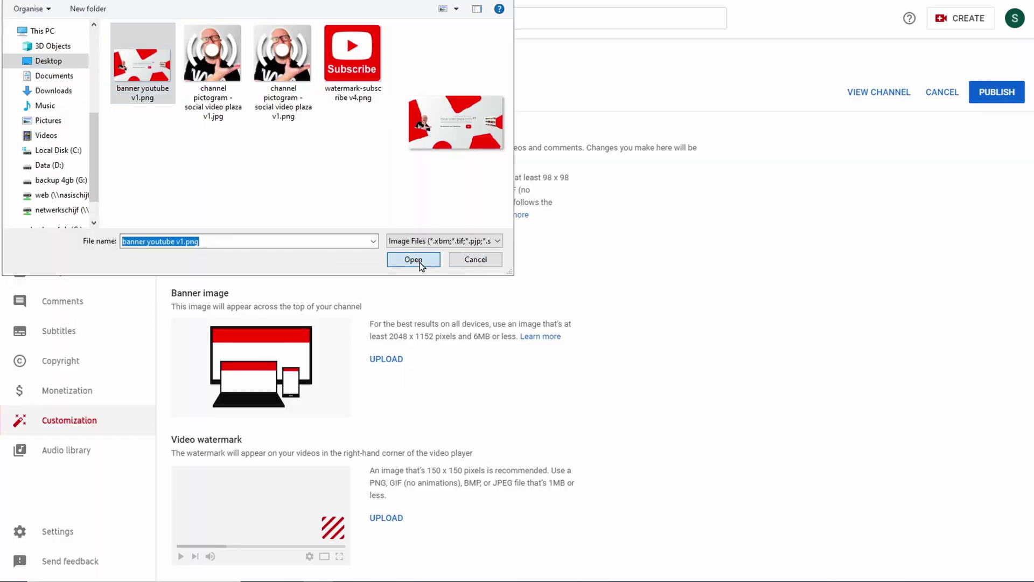
Load the banner image, crop the profile picture, and add the subscribe image as watermark.
{"action": "left_click", "coordinate": [419, 262]}
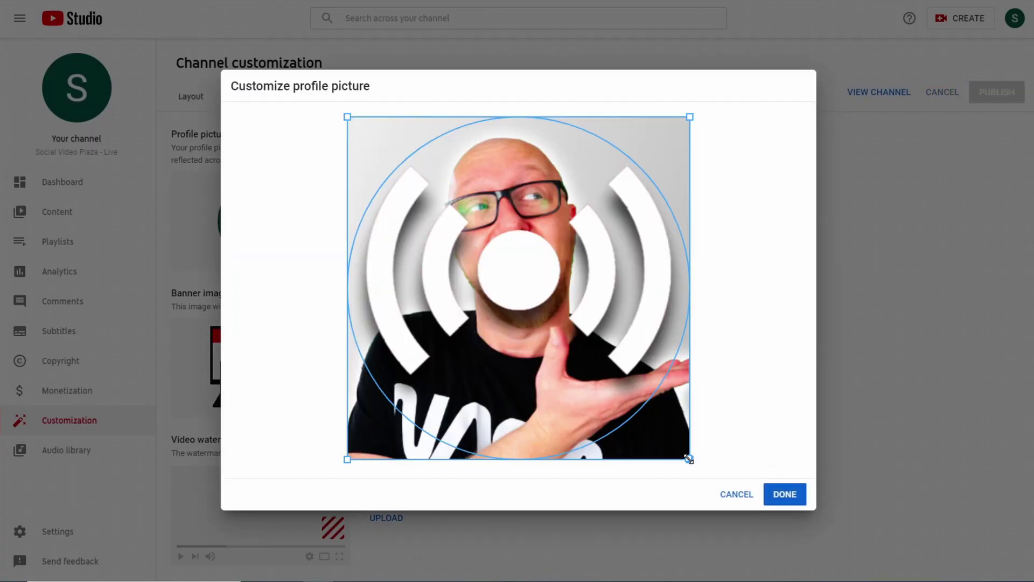
{"action": "left_click_drag", "start_coordinate": [688, 459], "coordinate": [598, 364]}
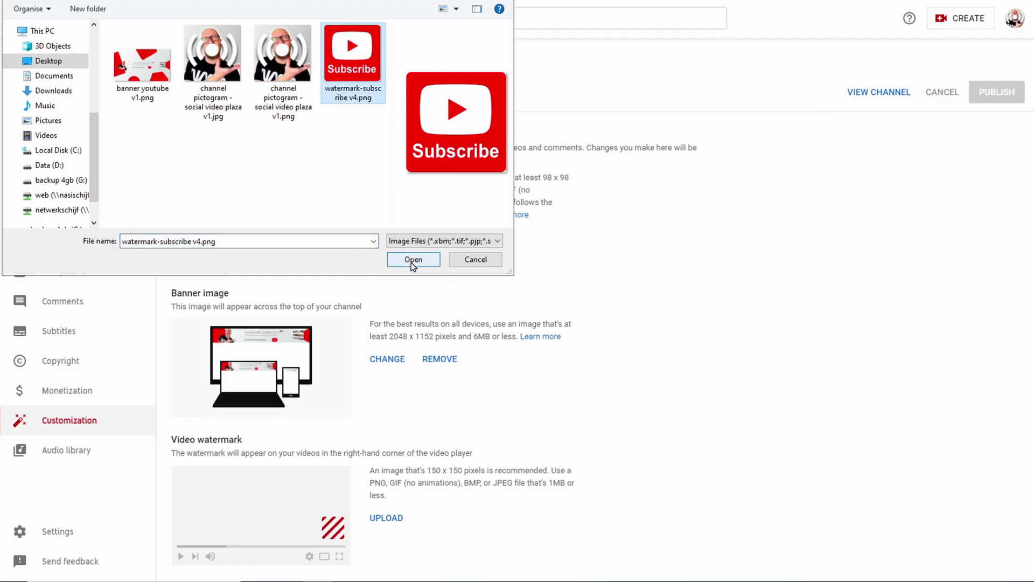
{"action": "left_click", "coordinate": [412, 260]}
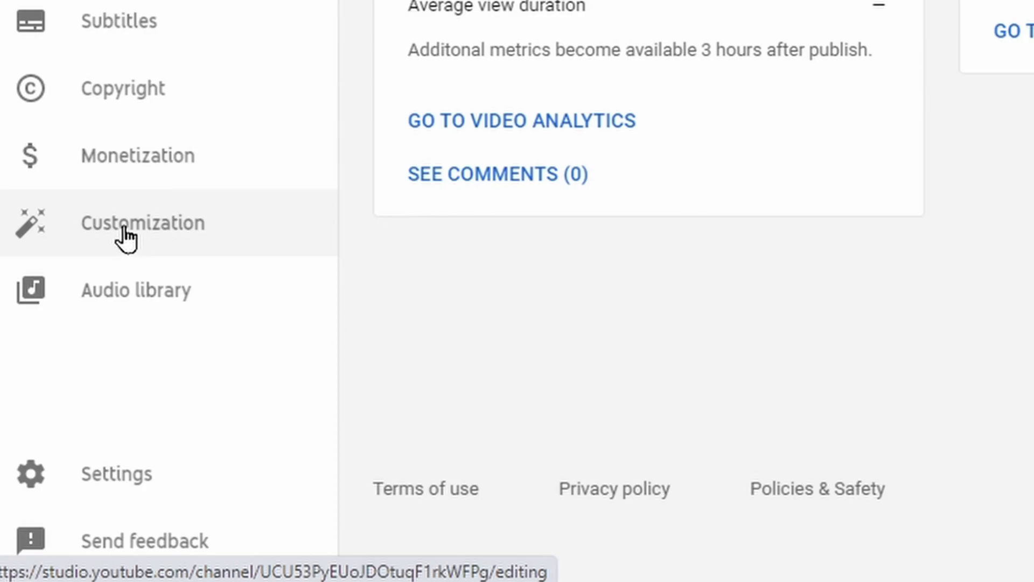
{"action": "left_click", "coordinate": [124, 236]}
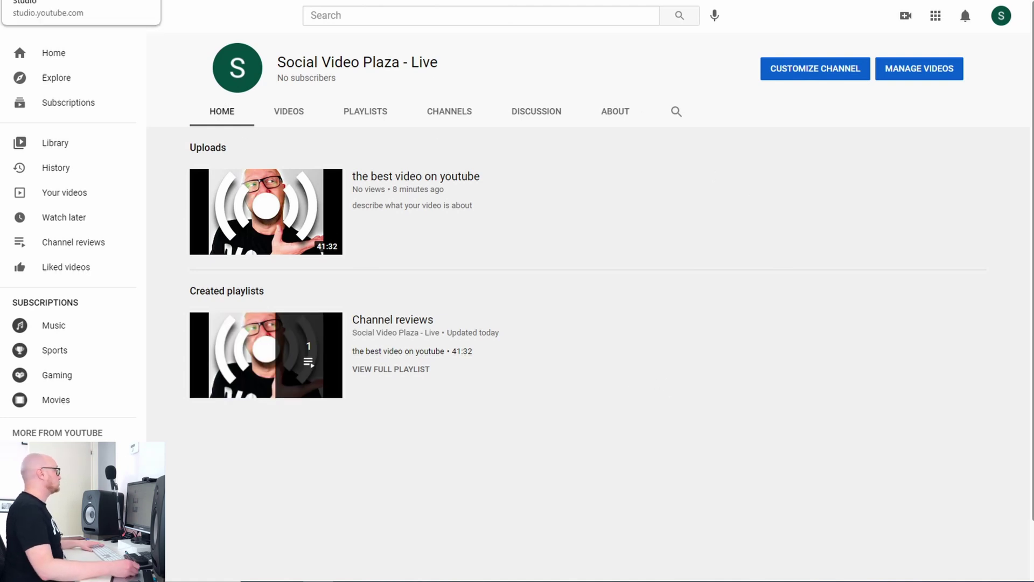
Review the Branding and Basic info settings and the public channel's About tab, then go to Layout.
{"action": "left_click", "coordinate": [256, 102]}
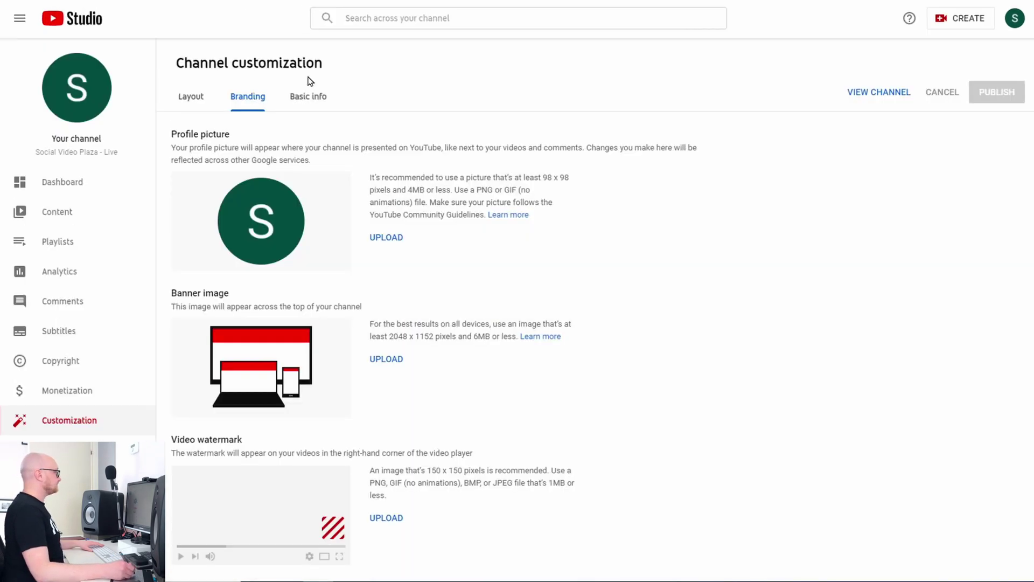
{"action": "left_click", "coordinate": [312, 102]}
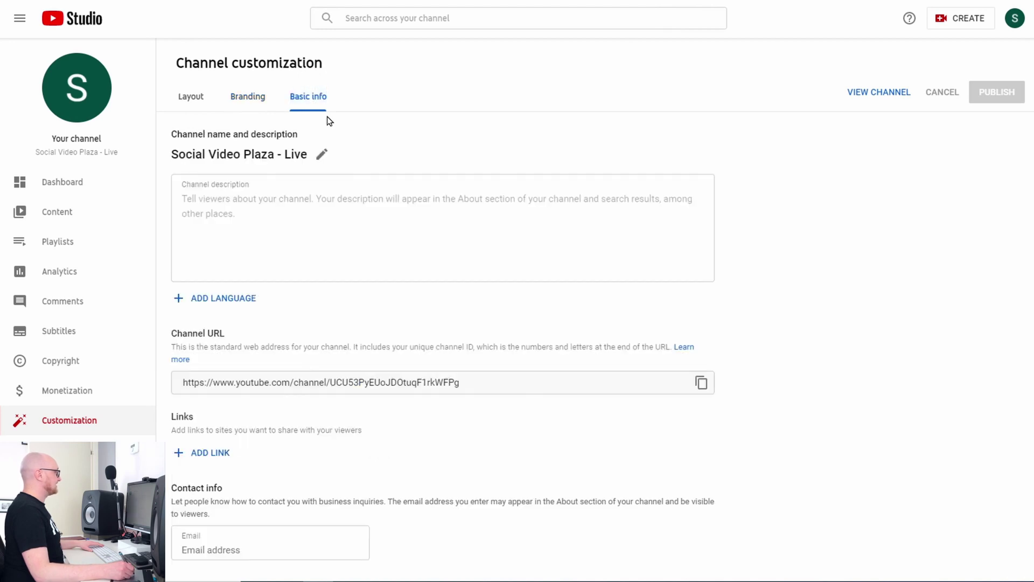
{"action": "left_click", "coordinate": [225, 1]}
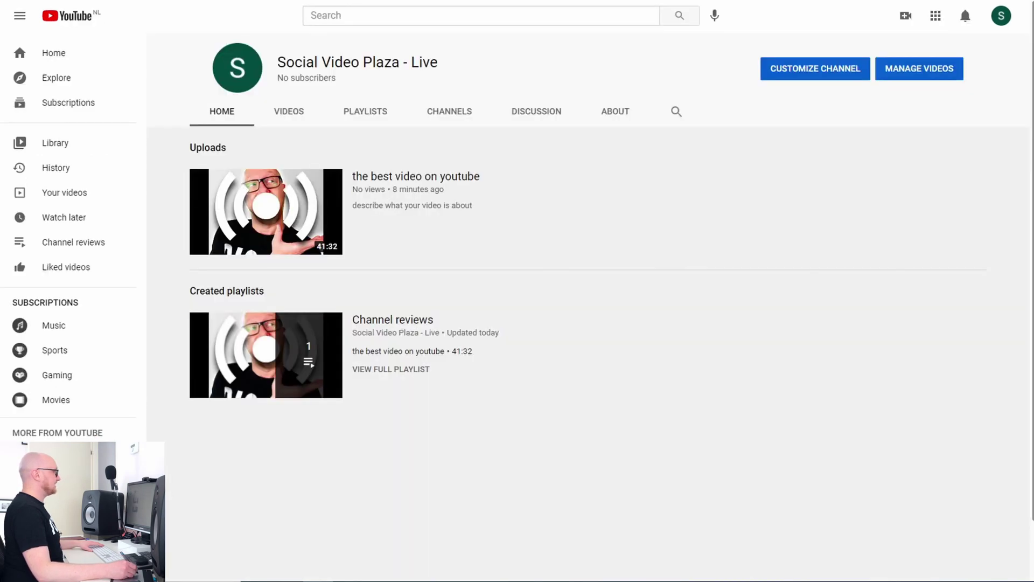
{"action": "left_click", "coordinate": [614, 121]}
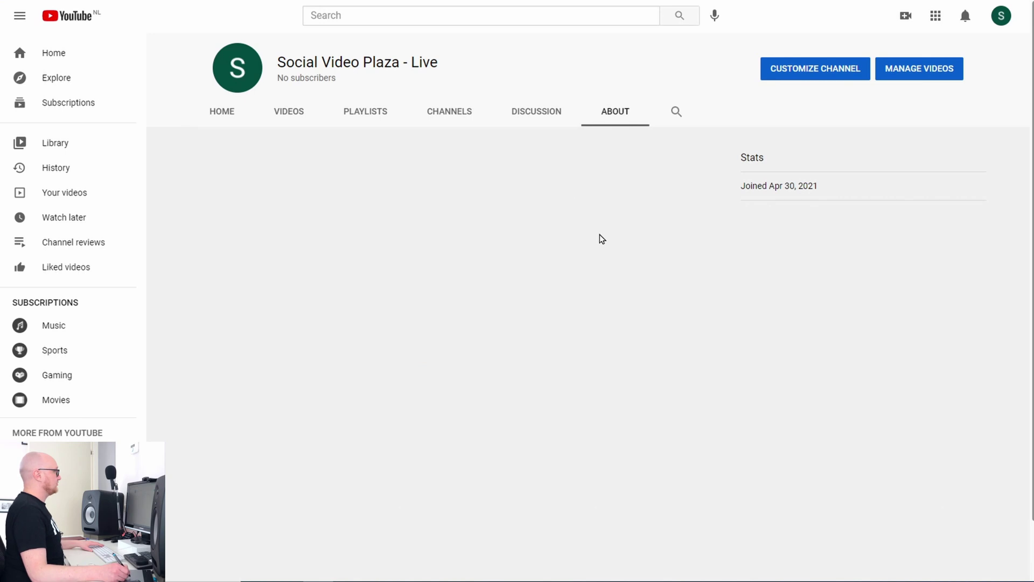
{"action": "left_click", "coordinate": [64, 1]}
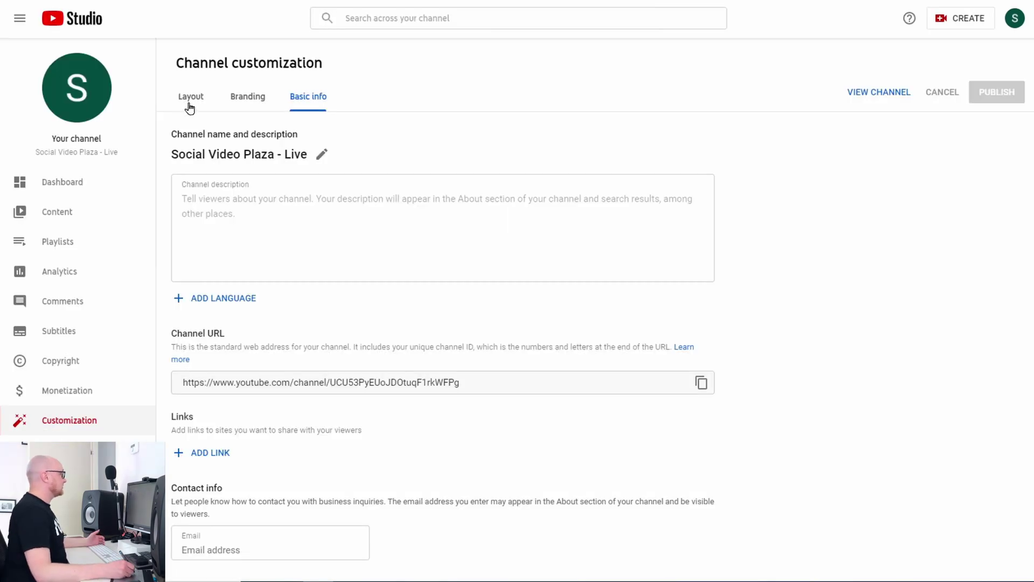
{"action": "left_click", "coordinate": [189, 99]}
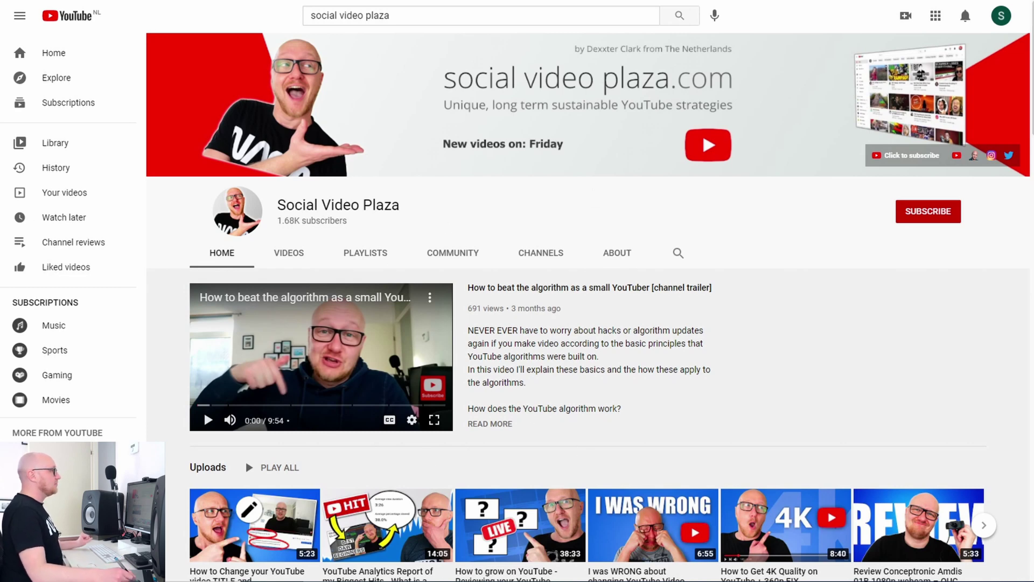
Look over the example channel, then begin adding a Channel trailer for non-subscribers.
{"action": "scroll", "coordinate": [991, 291], "scroll_direction": "down", "scroll_amount": 20}
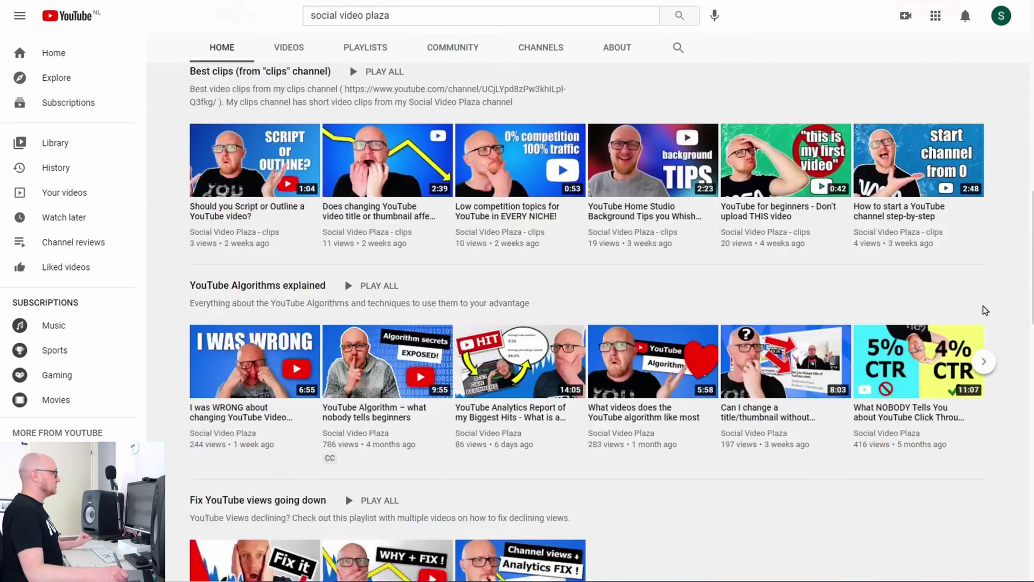
{"action": "scroll", "coordinate": [991, 292], "scroll_direction": "up", "scroll_amount": 8}
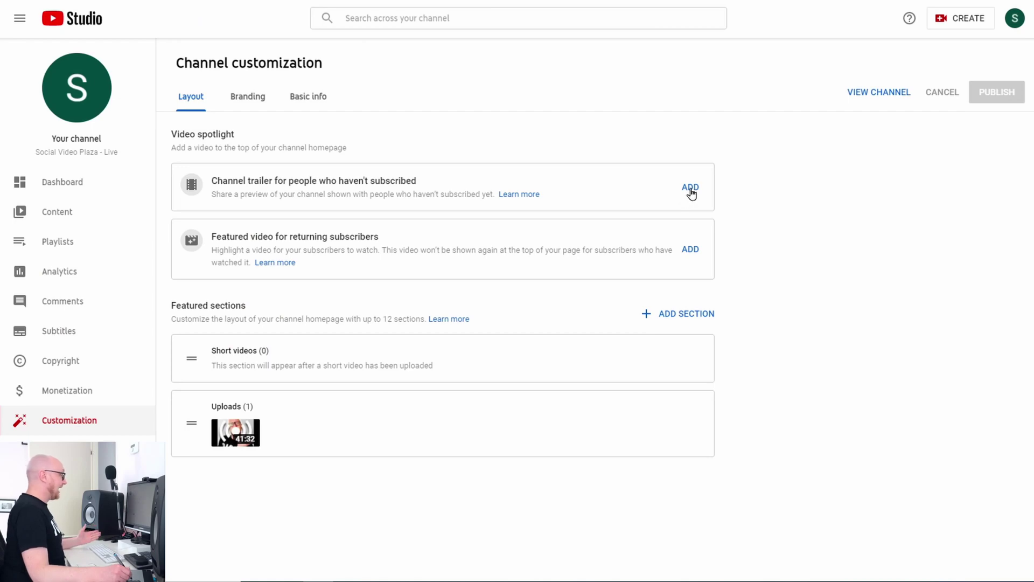
{"action": "left_click", "coordinate": [689, 189]}
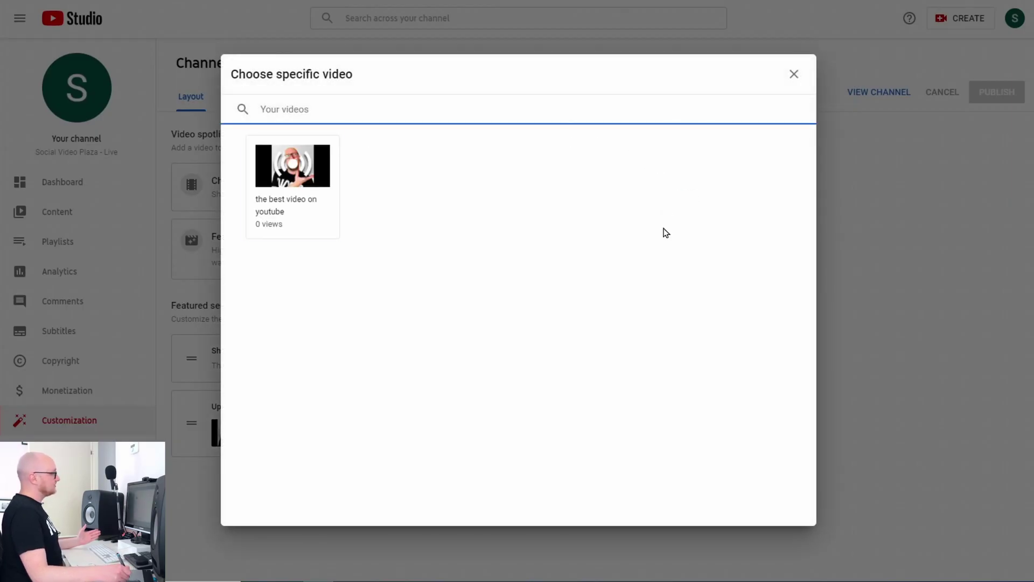
Set 'the best video on youtube' as the non-subscriber trailer and publish the layout.
{"action": "left_click", "coordinate": [293, 178]}
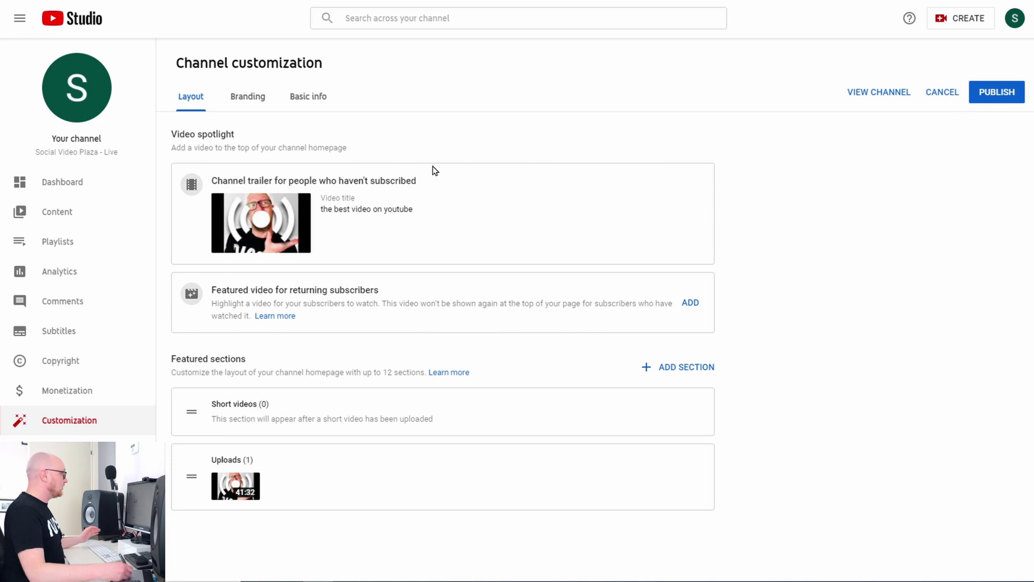
{"action": "left_click", "coordinate": [992, 101]}
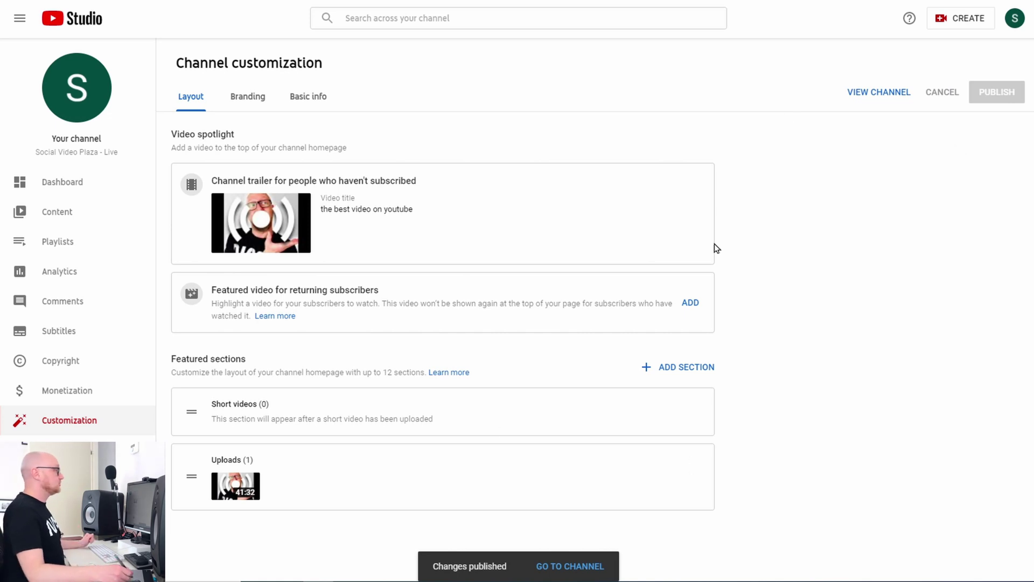
{"action": "left_click", "coordinate": [864, 101]}
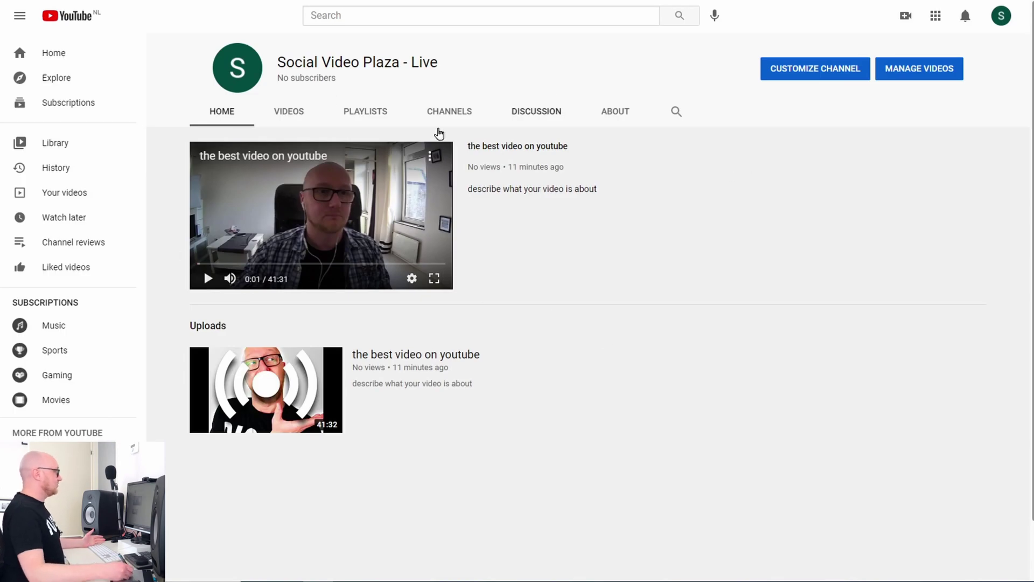
{"action": "key", "text": "ctrl+w"}
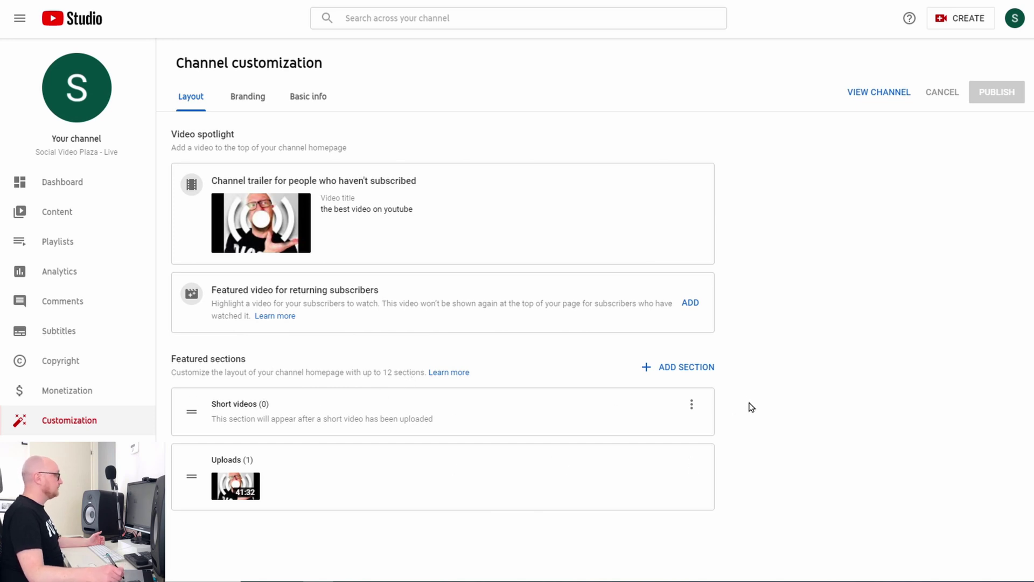
Add Popular uploads, Live now, Past live streams and Upcoming live streams sections, then start a Single playlist section.
{"action": "left_click", "coordinate": [687, 372]}
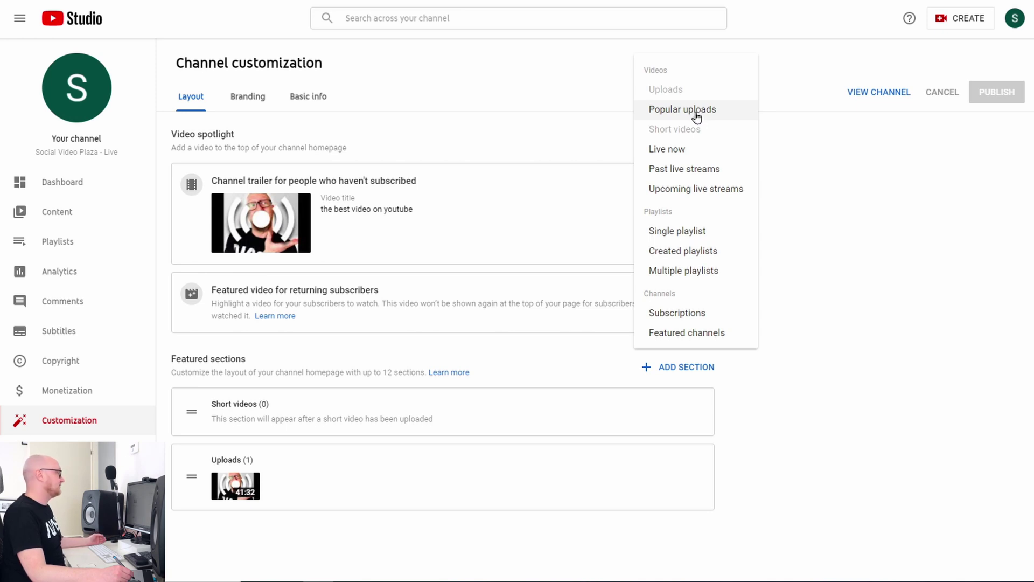
{"action": "left_click", "coordinate": [697, 117]}
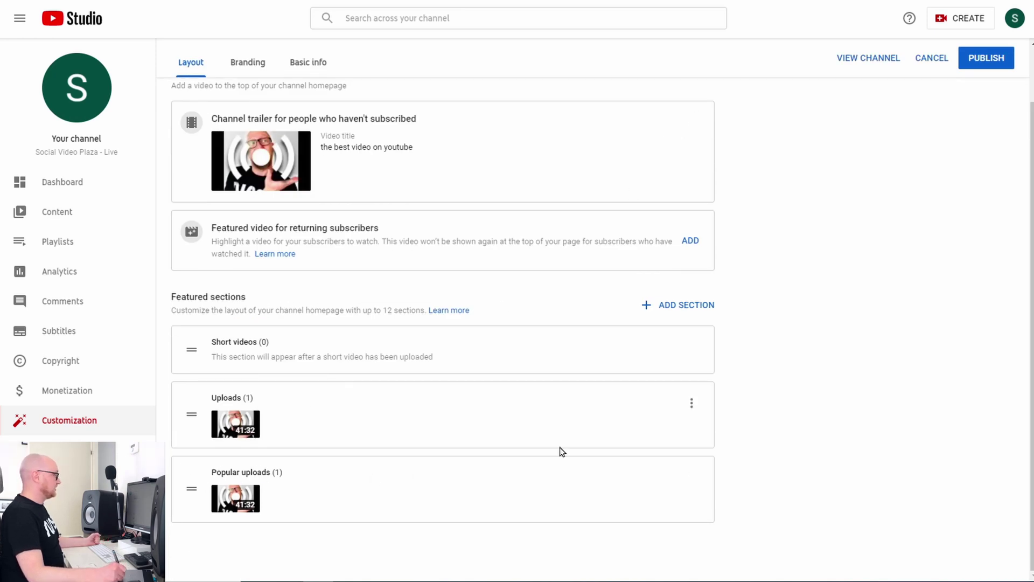
{"action": "left_click", "coordinate": [673, 307]}
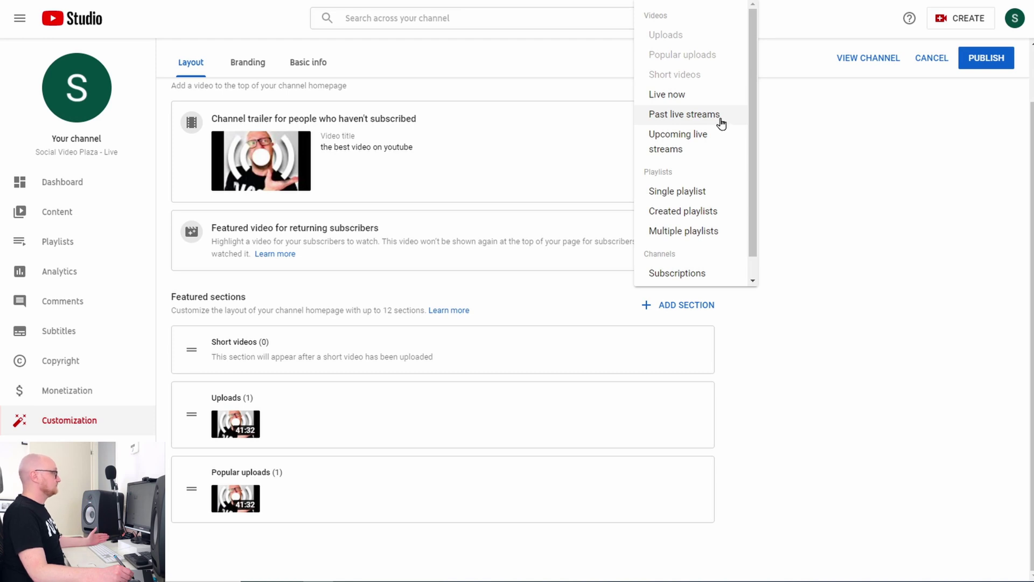
{"action": "left_click", "coordinate": [720, 97]}
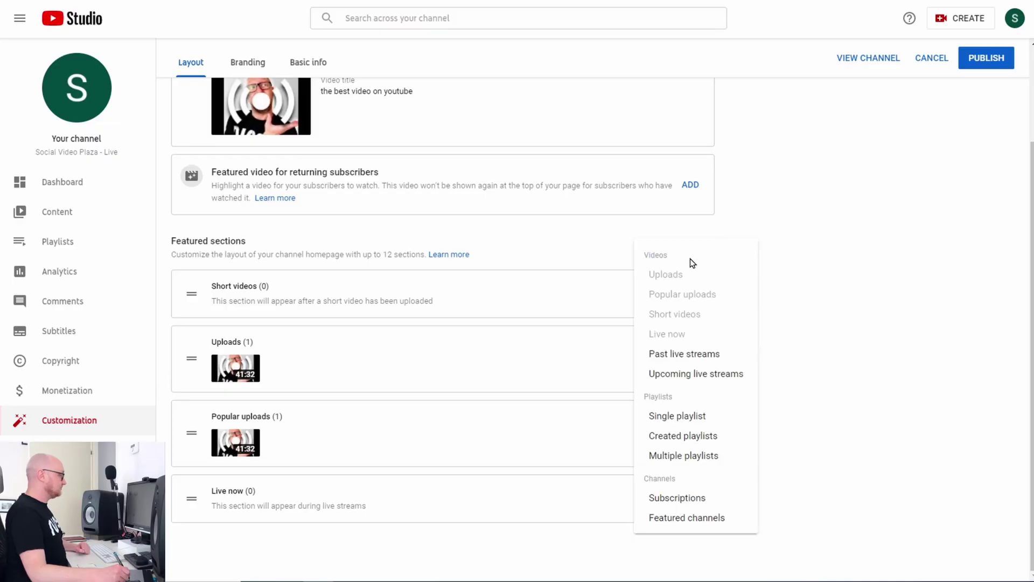
{"action": "left_click", "coordinate": [695, 357]}
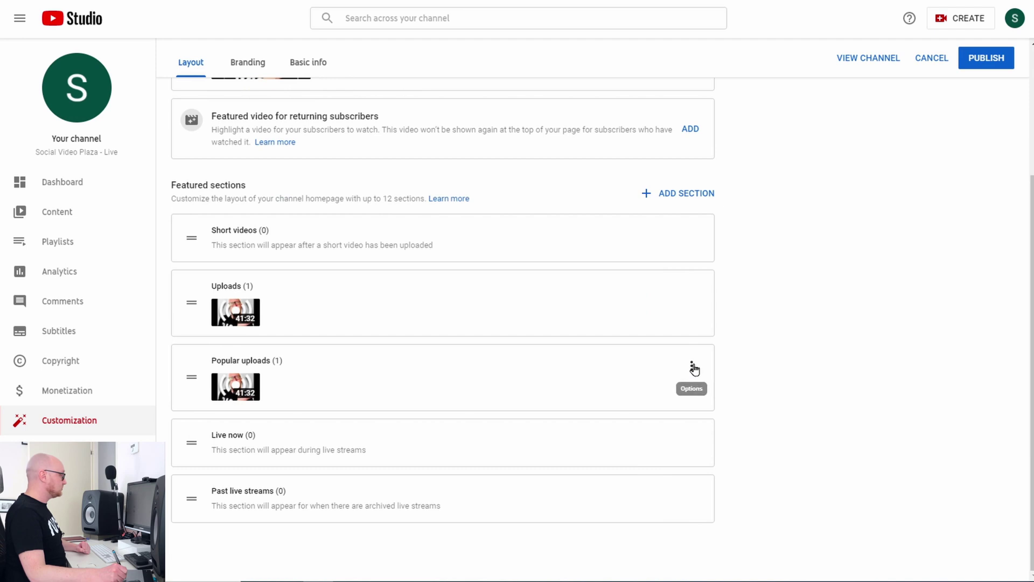
{"action": "left_click", "coordinate": [695, 197]}
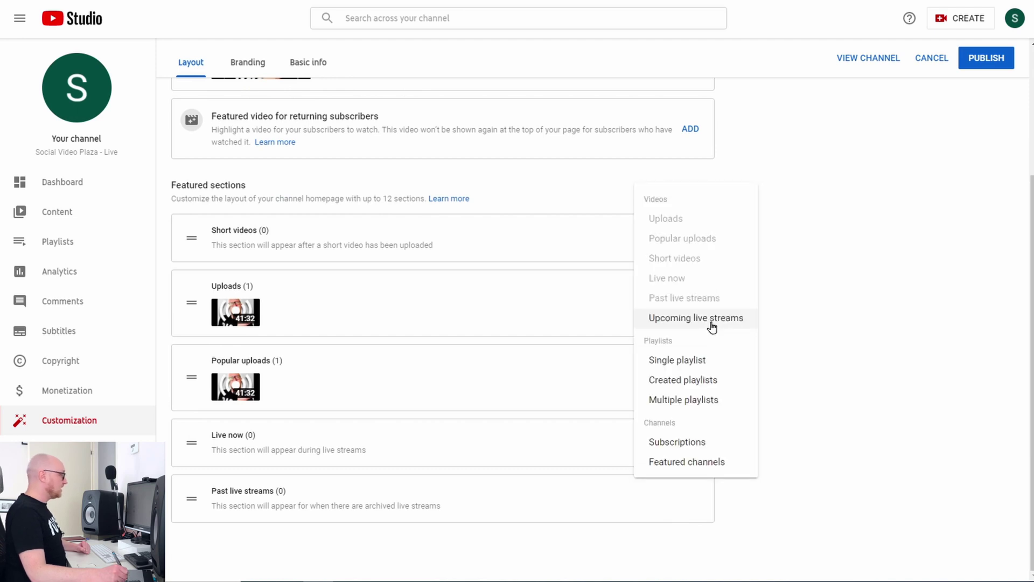
{"action": "left_click", "coordinate": [695, 318]}
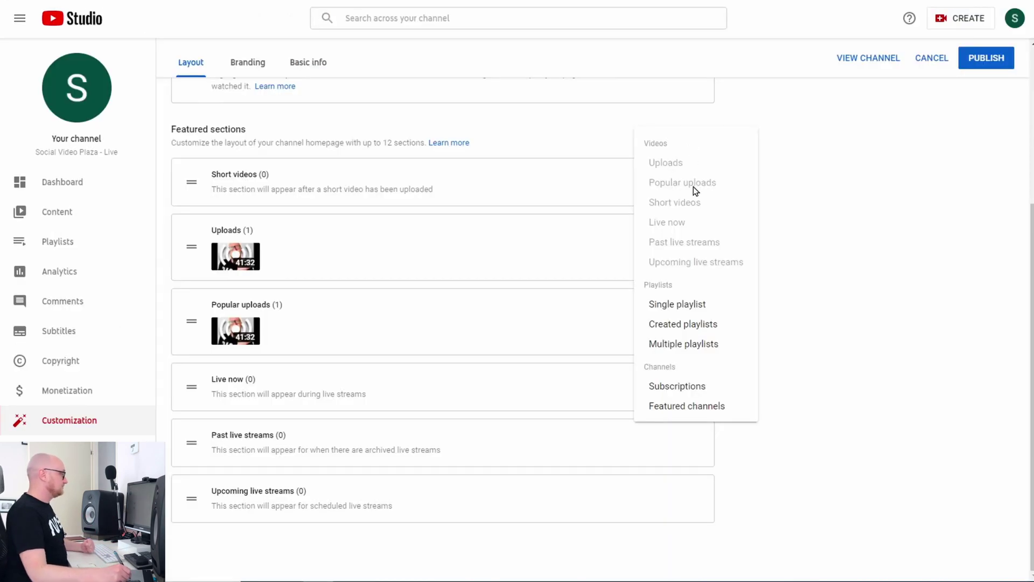
{"action": "left_click", "coordinate": [713, 310]}
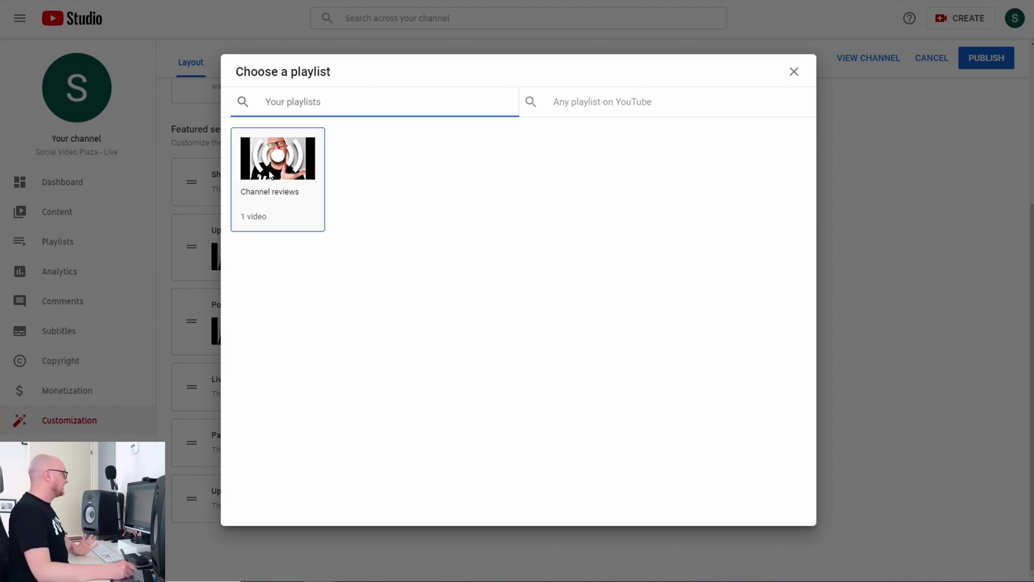
Add the Channel reviews playlist as a homepage section and publish the layout.
{"action": "left_click", "coordinate": [270, 176]}
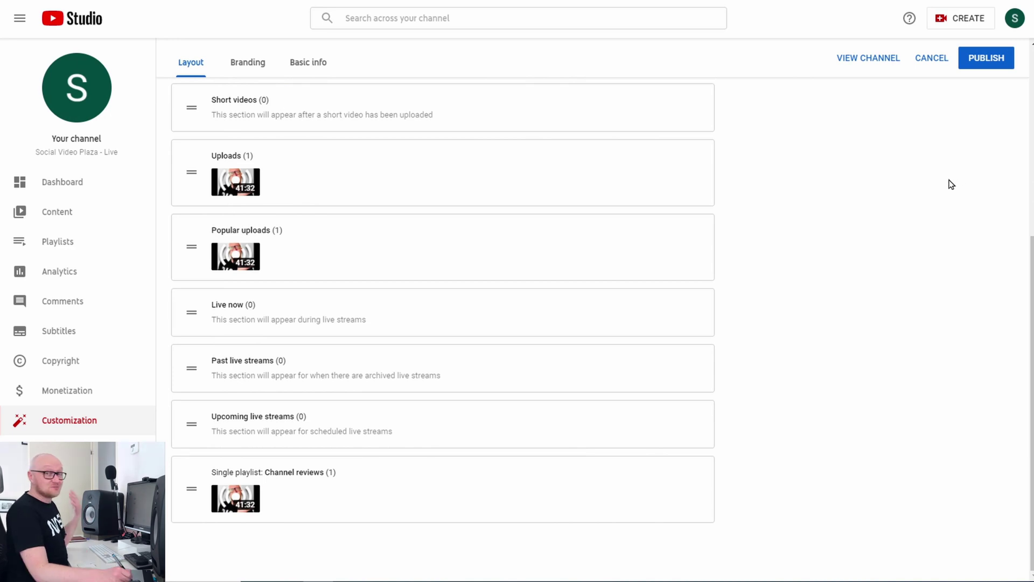
{"action": "left_click", "coordinate": [992, 61]}
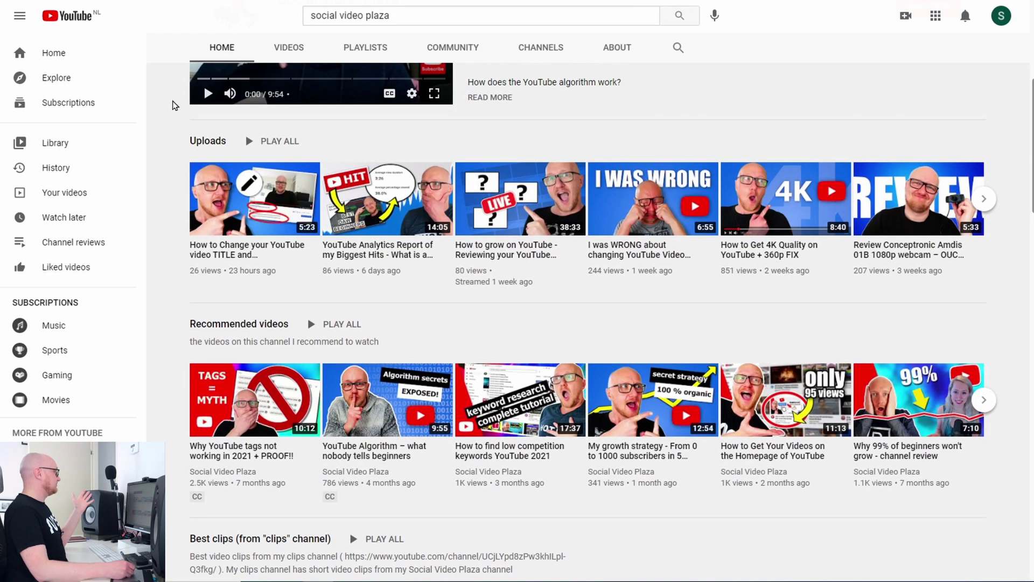
Scroll the Social Video Plaza homepage to see its Recommended videos and Best clips shelves.
{"action": "scroll", "coordinate": [167, 134], "scroll_direction": "down", "scroll_amount": 2}
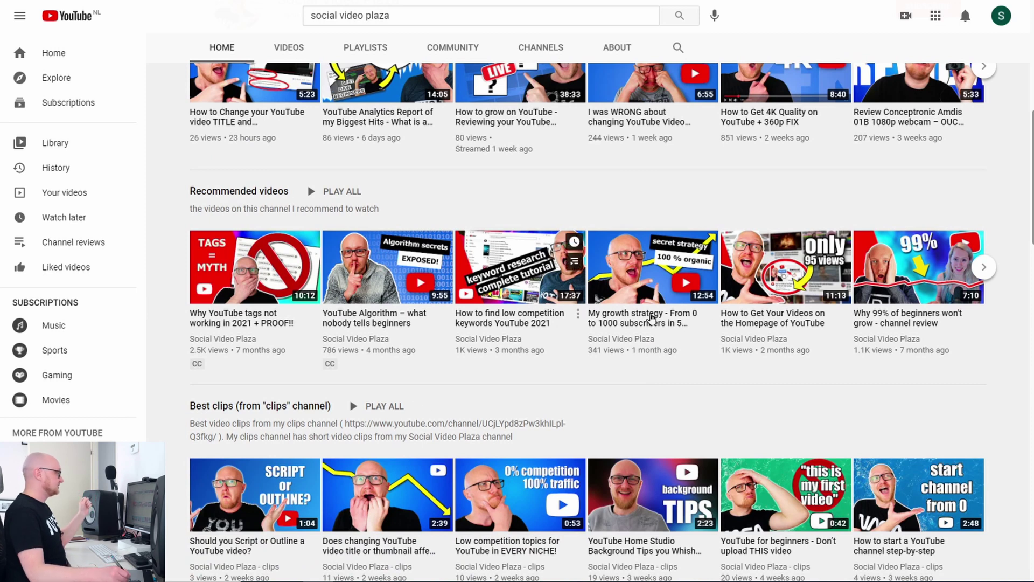
{"action": "scroll", "coordinate": [362, 250], "scroll_direction": "down", "scroll_amount": 10}
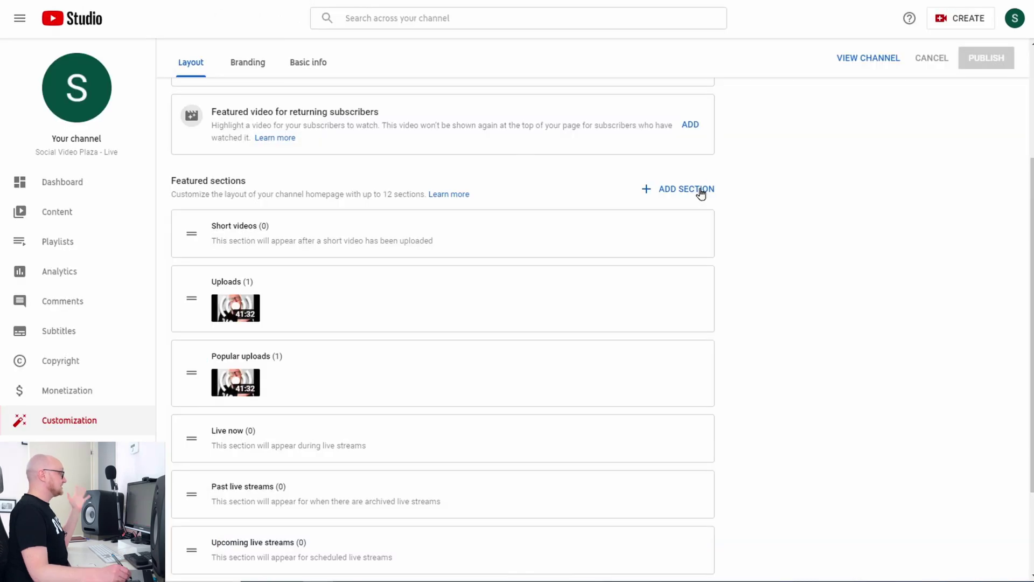
Add a Created playlists section to the layout and view the example channel's Playlists tab.
{"action": "left_click", "coordinate": [700, 192]}
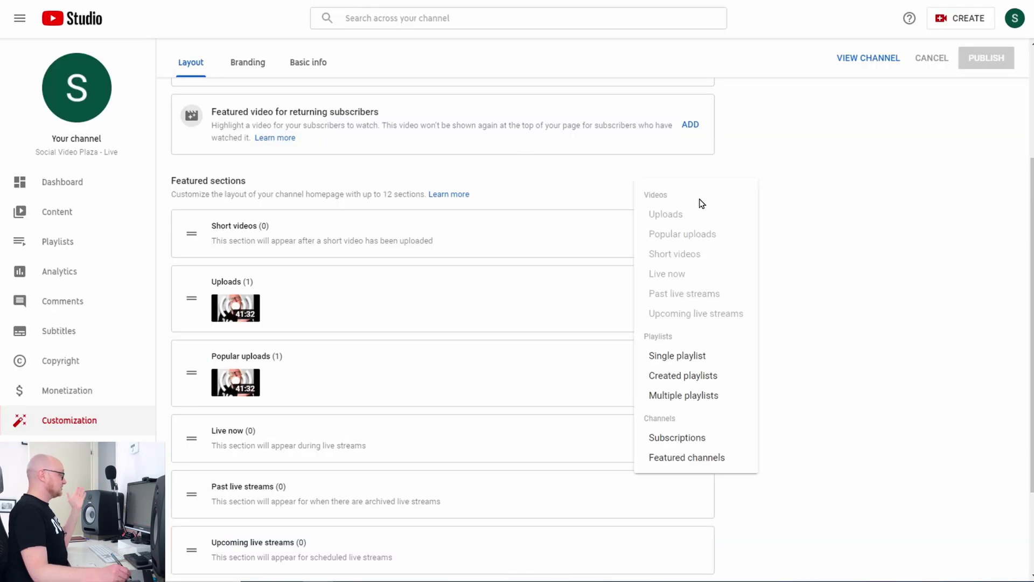
{"action": "left_click", "coordinate": [692, 377]}
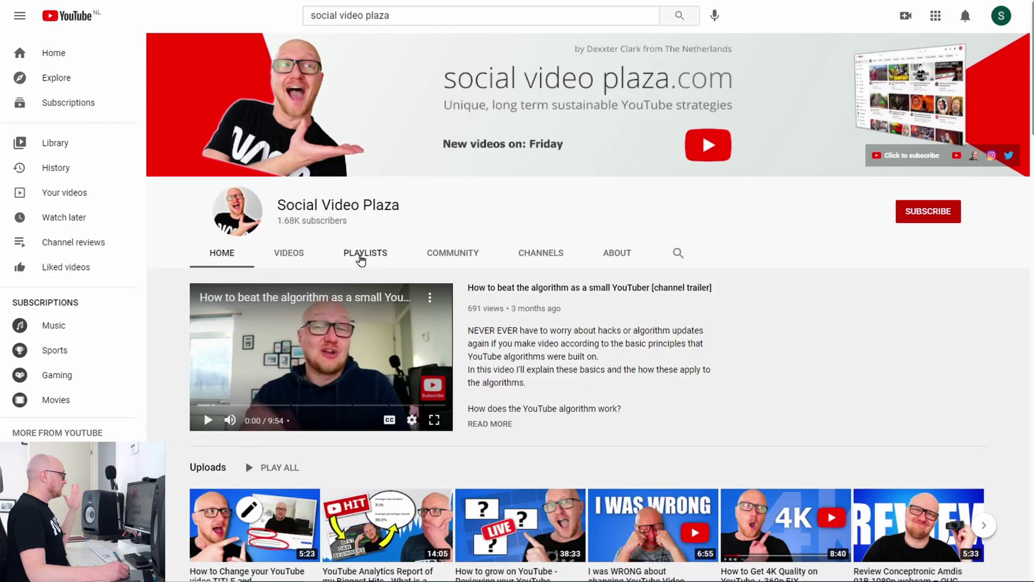
{"action": "left_click", "coordinate": [359, 257]}
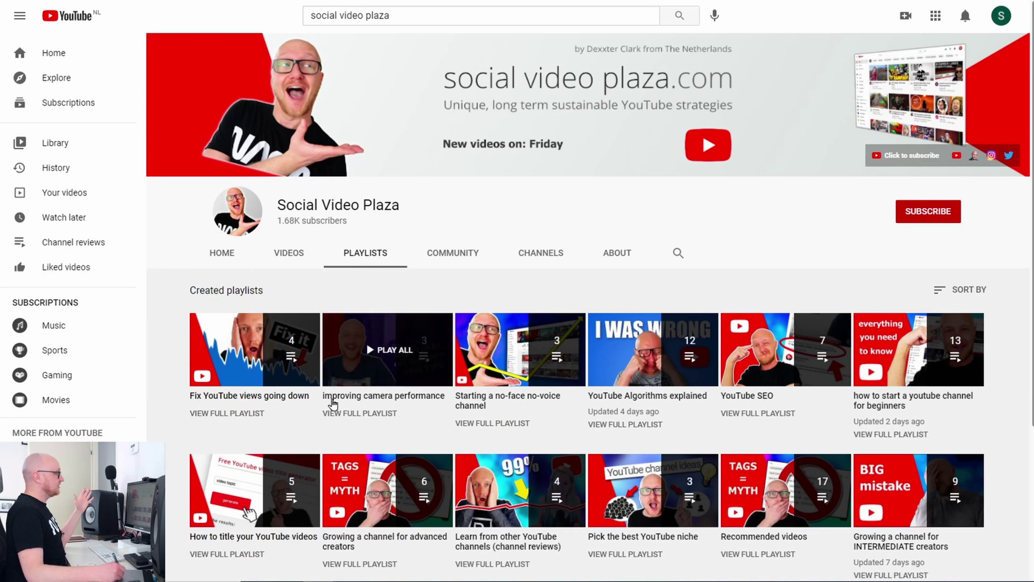
Publish the layout with Created playlists and check the new shelves on the channel page.
{"action": "scroll", "coordinate": [1024, 319], "scroll_direction": "down", "scroll_amount": 2}
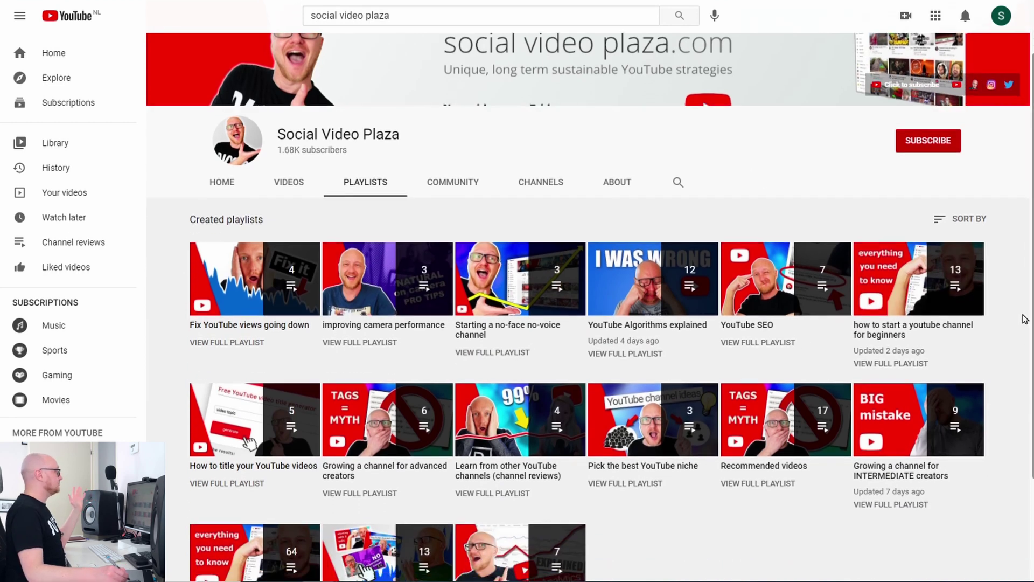
{"action": "left_click", "coordinate": [222, 182]}
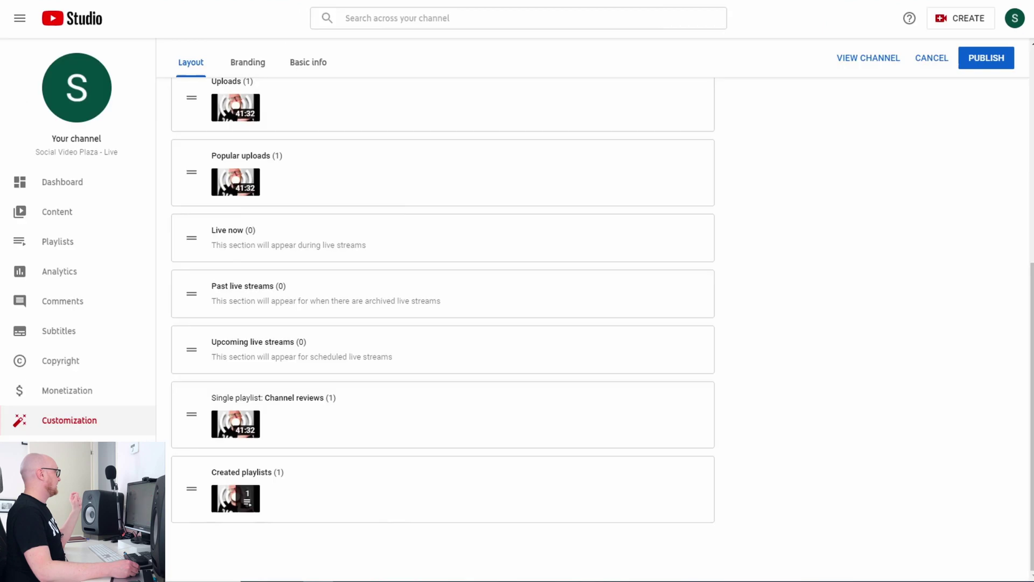
{"action": "left_click", "coordinate": [986, 56]}
{"action": "left_click", "coordinate": [877, 61]}
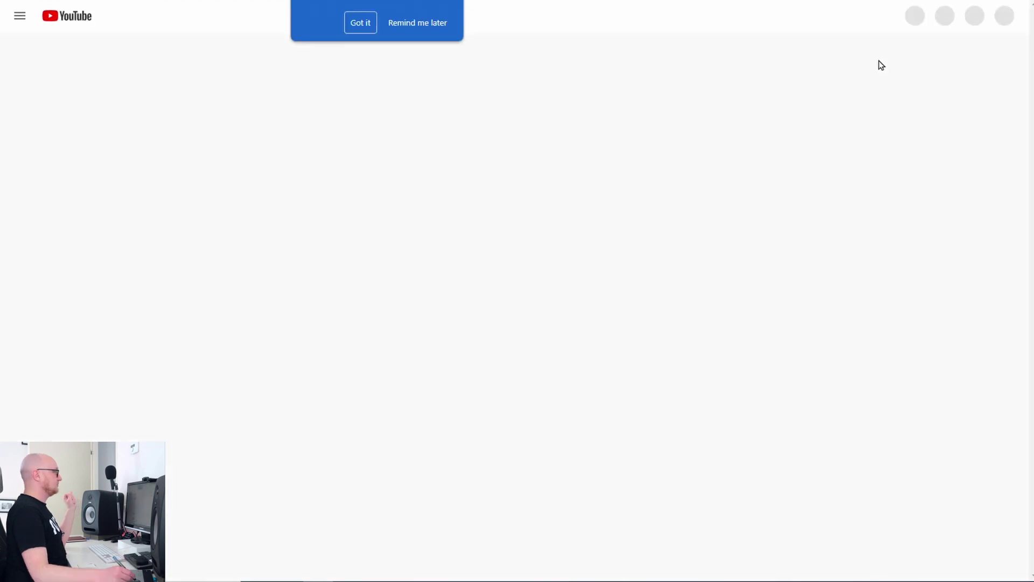
{"action": "scroll", "coordinate": [322, 435], "scroll_direction": "down", "scroll_amount": 3}
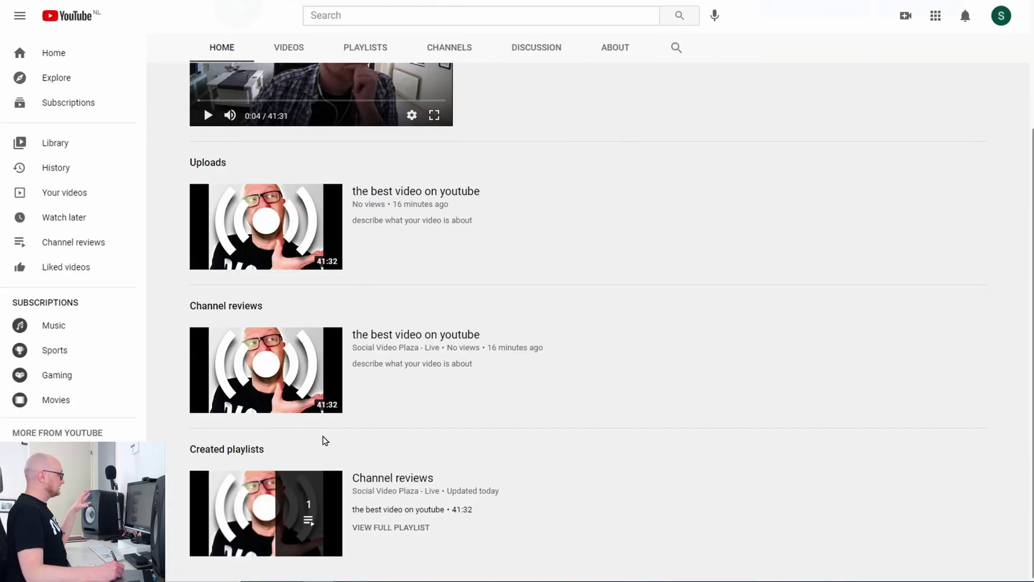
{"action": "mouse_move", "coordinate": [418, 498]}
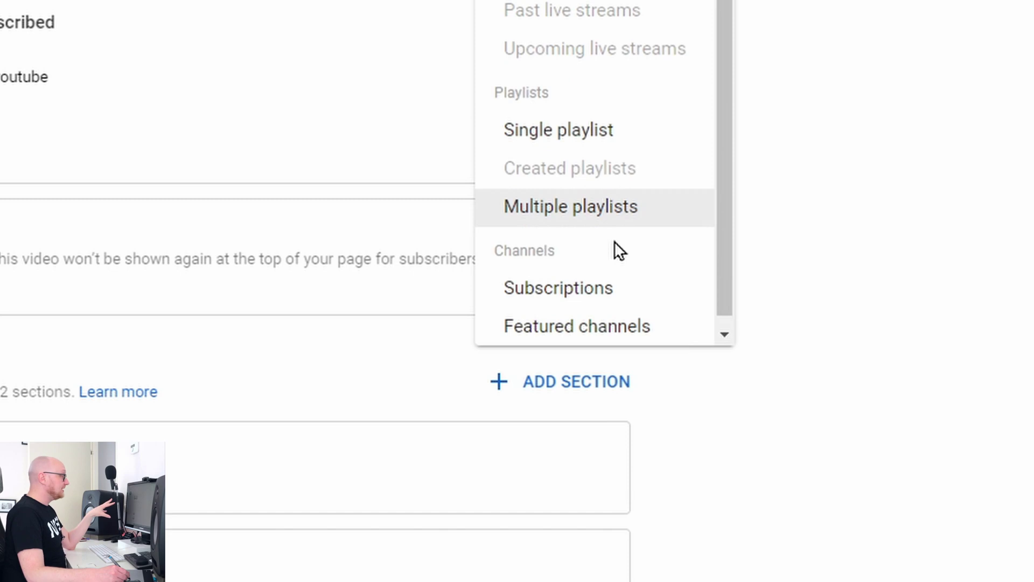
Add a Multiple playlists section holding Channel reviews, plus a Subscriptions section.
{"action": "left_click", "coordinate": [614, 218]}
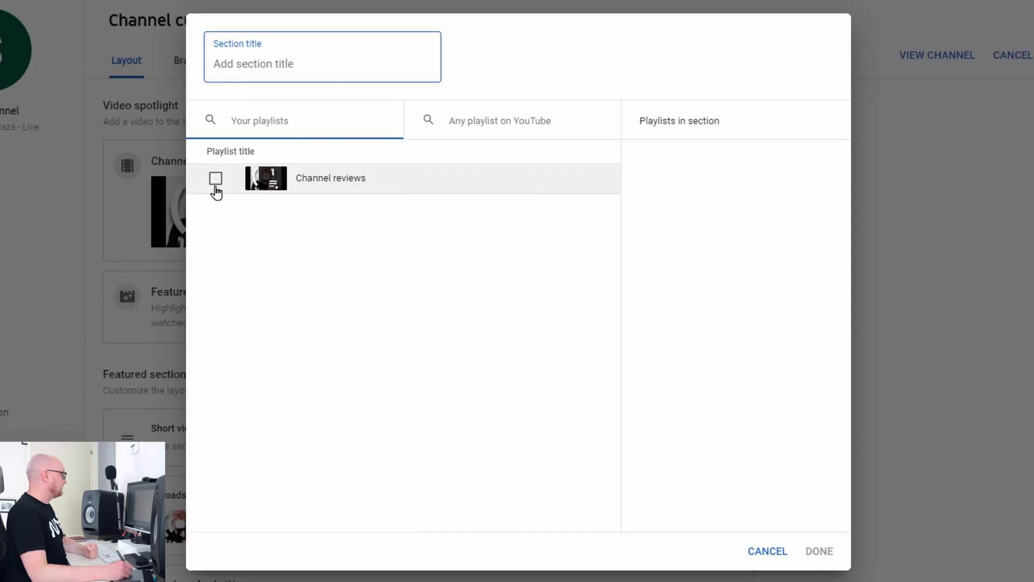
{"action": "left_click", "coordinate": [215, 179]}
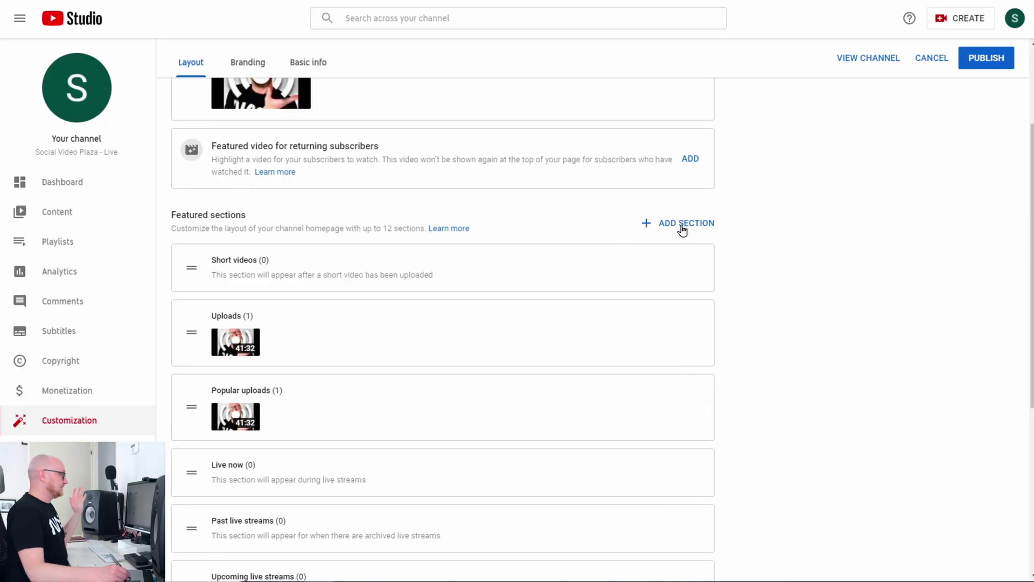
{"action": "left_click", "coordinate": [683, 229]}
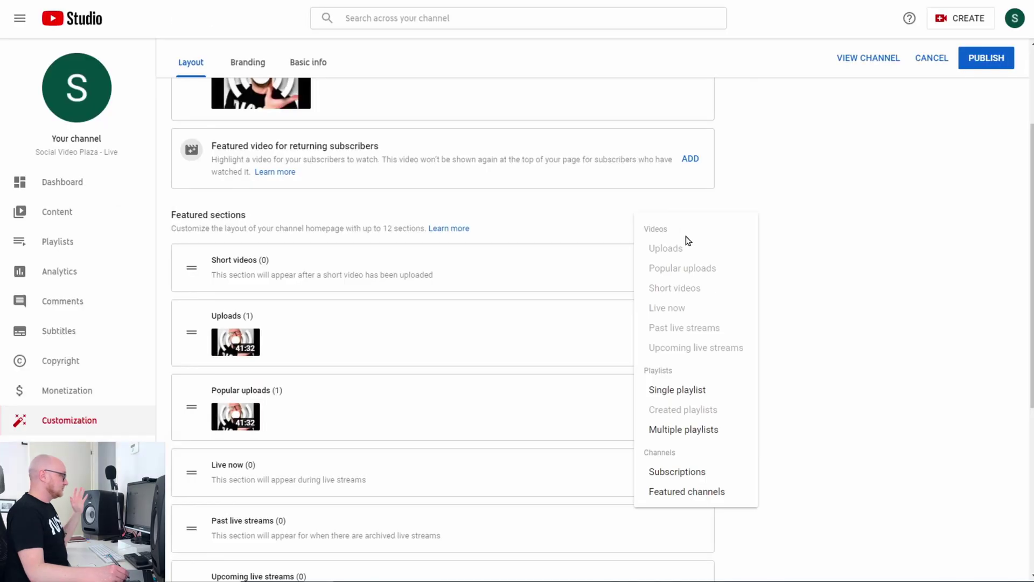
{"action": "left_click", "coordinate": [711, 478]}
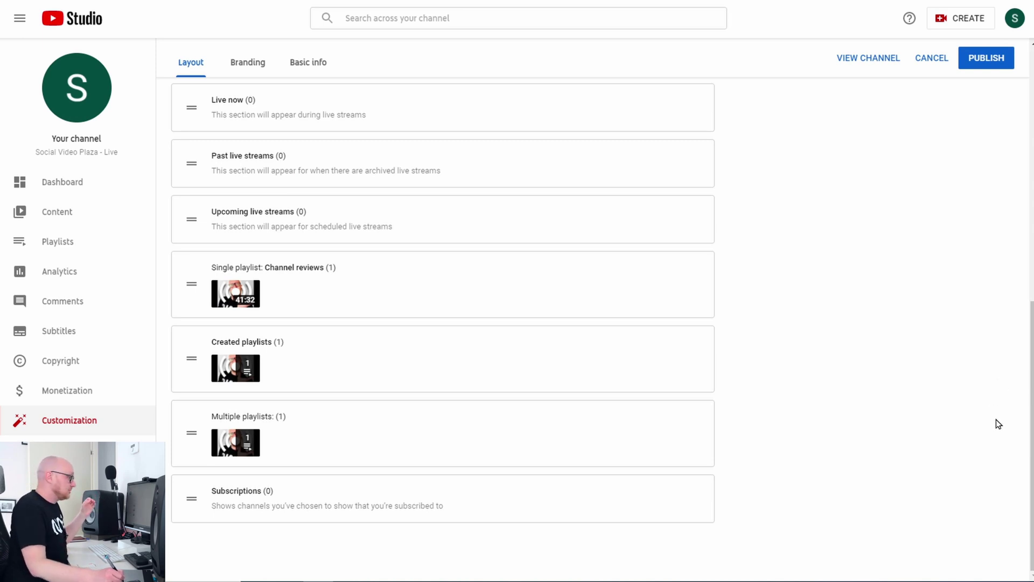
Add a 'featured channel' section with Social Video Plaza and Social Video Plaza - clips.
{"action": "left_click_drag", "start_coordinate": [1031, 404], "coordinate": [1031, 253]}
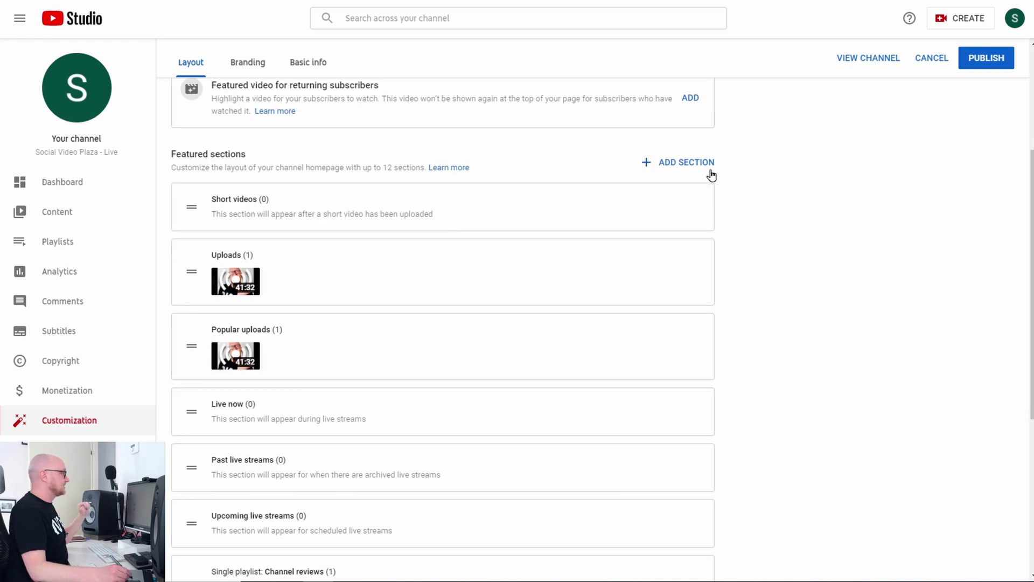
{"action": "left_click", "coordinate": [692, 172]}
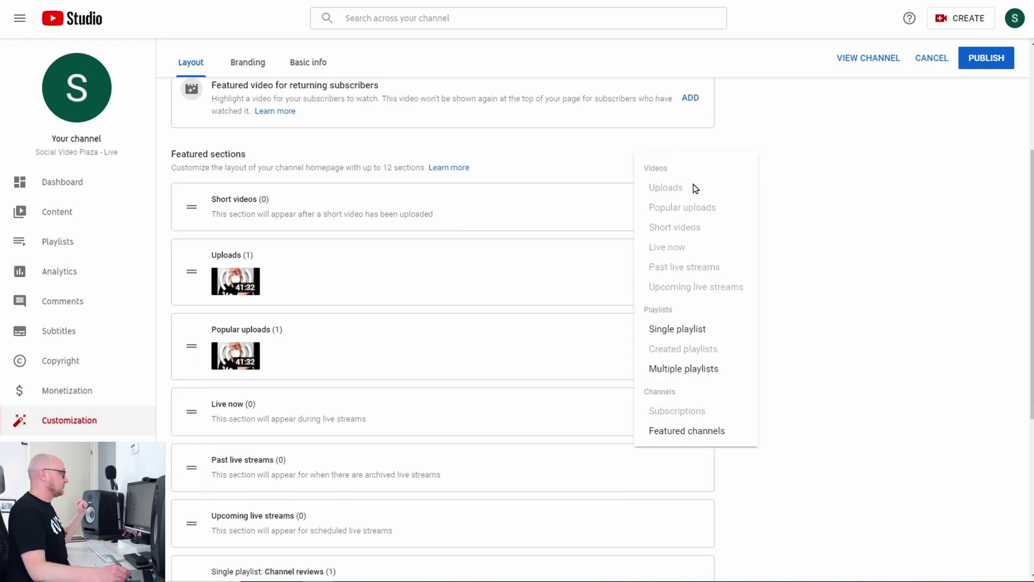
{"action": "left_click", "coordinate": [699, 438]}
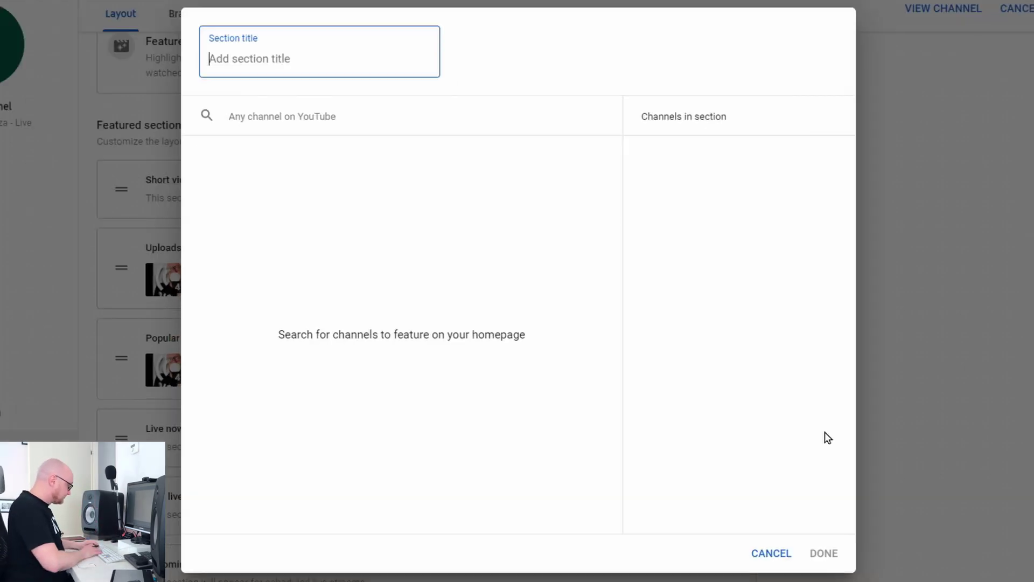
{"action": "type", "text": "featured"}
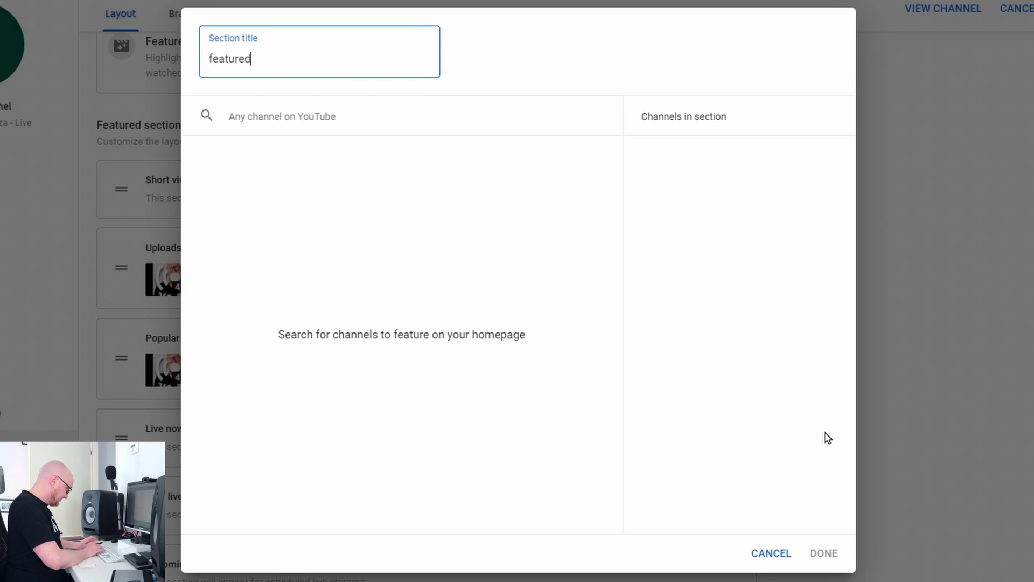
{"action": "type", "text": " channel"}
{"action": "left_click", "coordinate": [317, 122]}
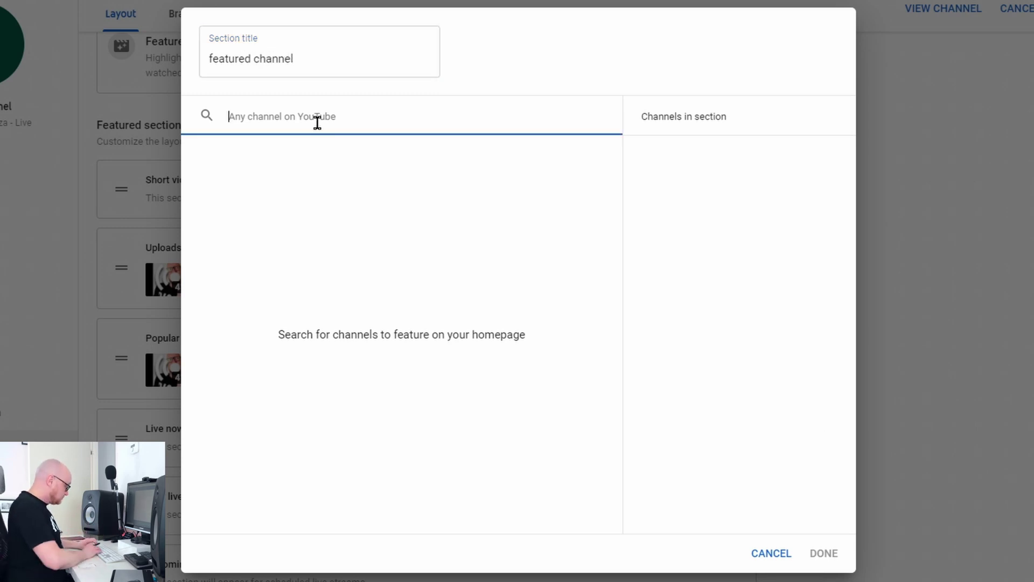
{"action": "type", "text": "social video plaza"}
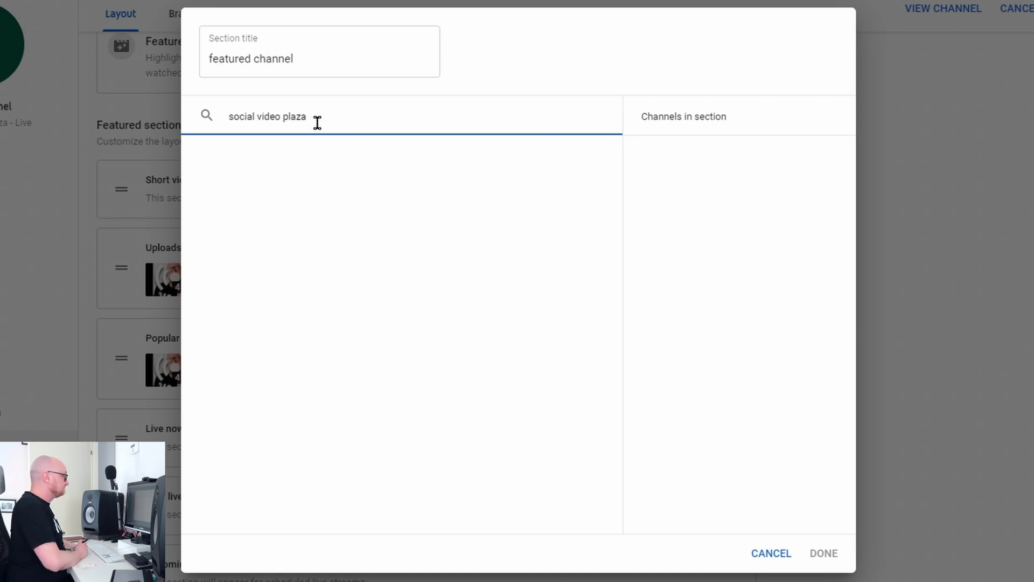
{"action": "left_click", "coordinate": [211, 174]}
{"action": "left_click", "coordinate": [211, 205]}
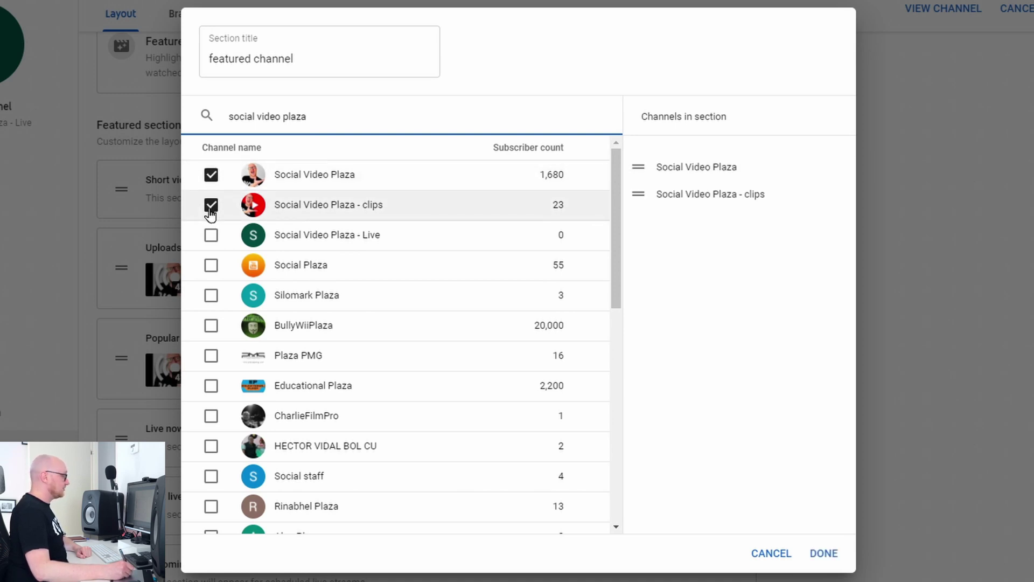
{"action": "left_click", "coordinate": [823, 553]}
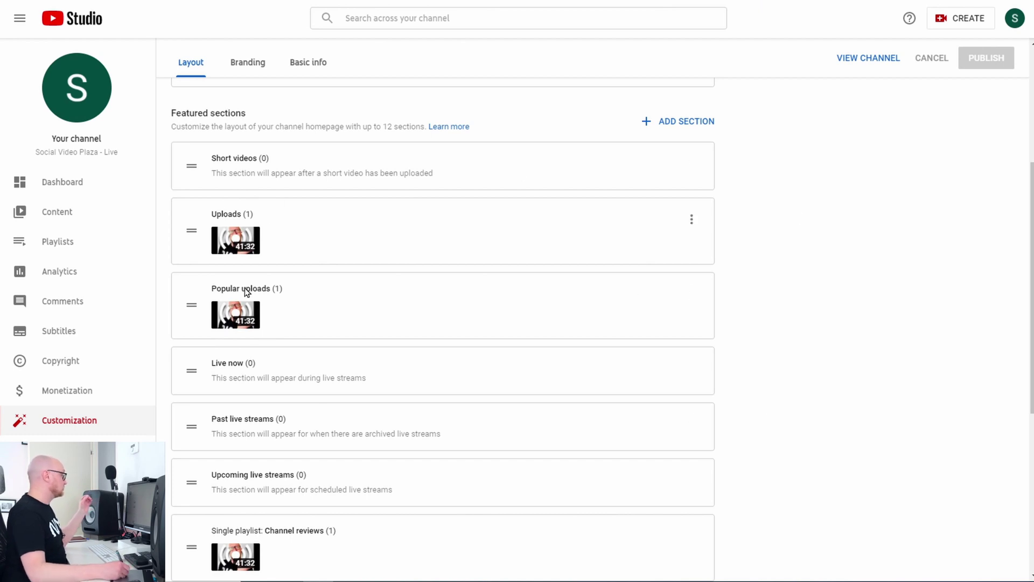
Move Live now and Past live streams to the top and remove the Short videos section.
{"action": "left_click_drag", "start_coordinate": [188, 436], "coordinate": [178, 201]}
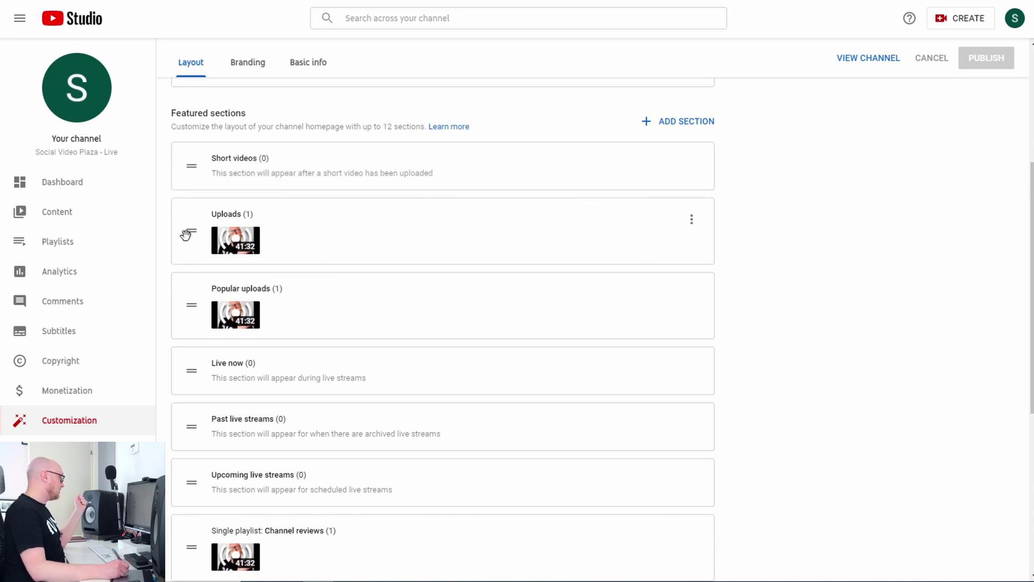
{"action": "left_click_drag", "start_coordinate": [185, 373], "coordinate": [182, 149]}
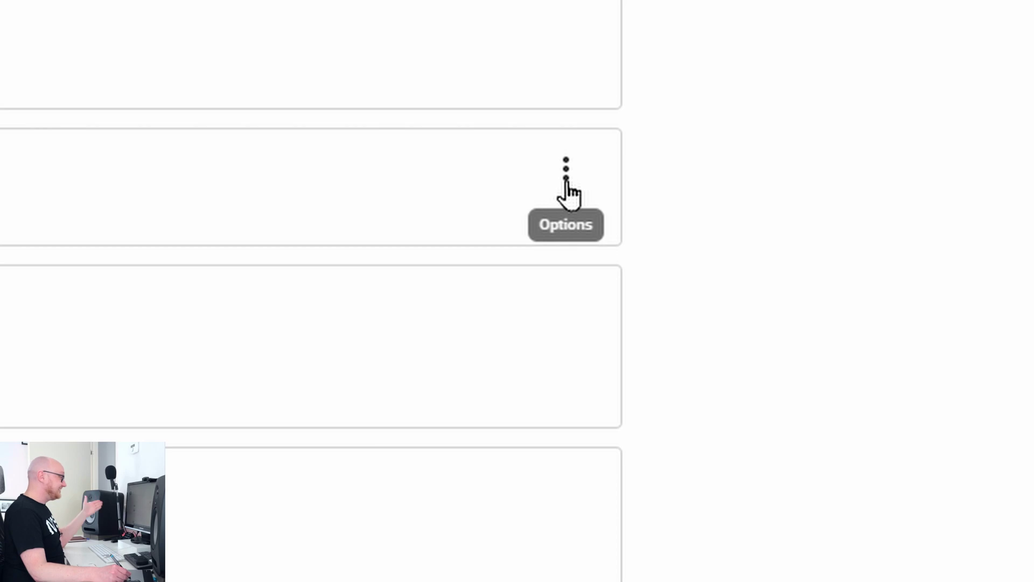
{"action": "left_click", "coordinate": [566, 177]}
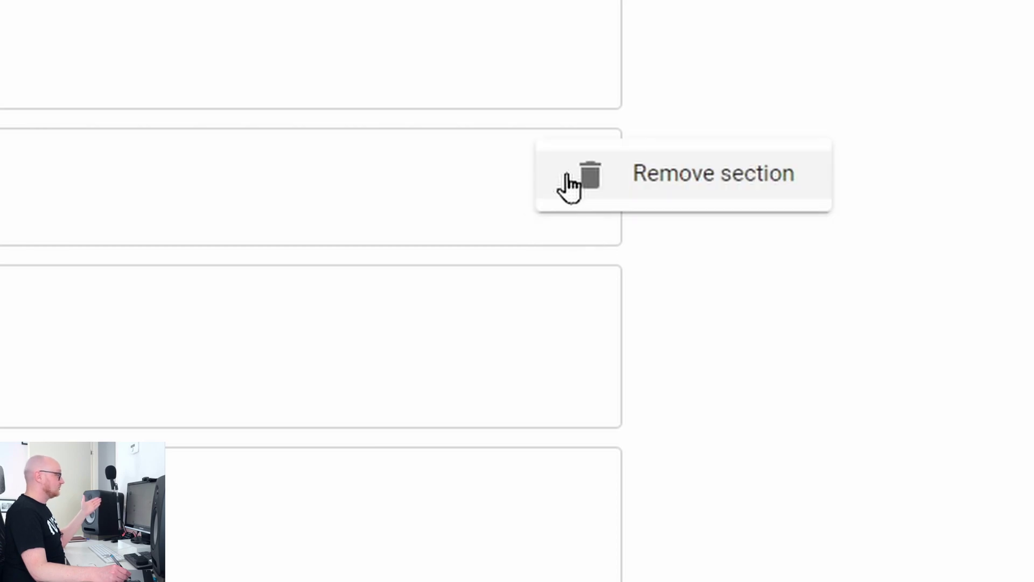
{"action": "left_click", "coordinate": [641, 184]}
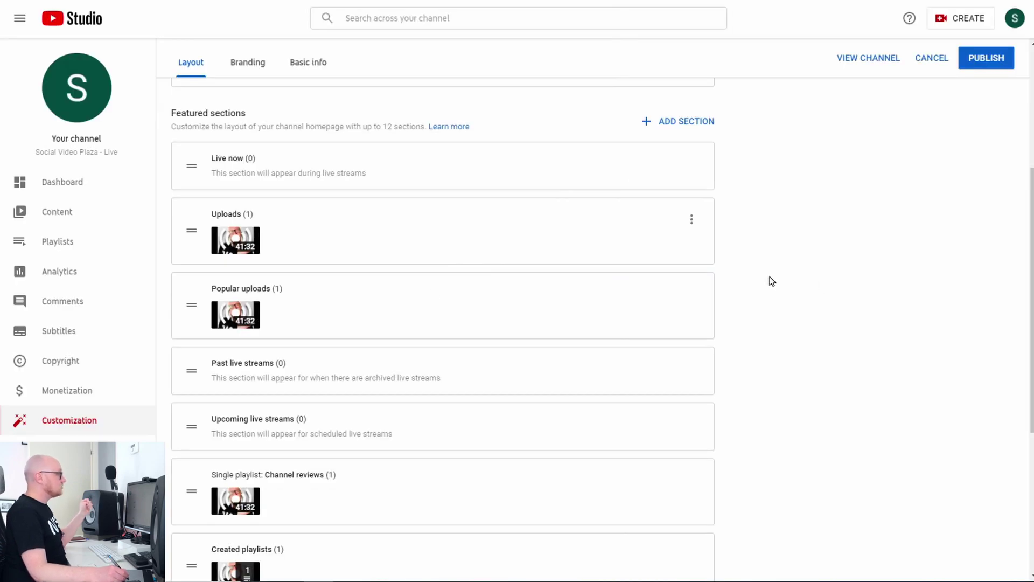
Remove Popular uploads and Created playlists, placing Past live streams above Uploads.
{"action": "left_click", "coordinate": [691, 293]}
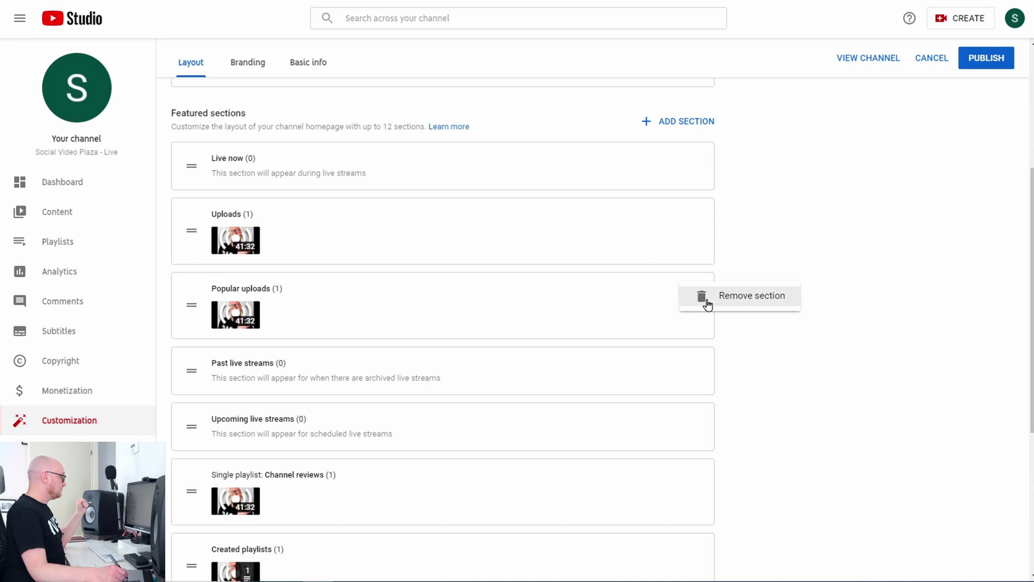
{"action": "left_click", "coordinate": [710, 300]}
{"action": "left_click_drag", "start_coordinate": [191, 352], "coordinate": [192, 222]}
{"action": "left_click", "coordinate": [692, 479]}
{"action": "left_click", "coordinate": [717, 484]}
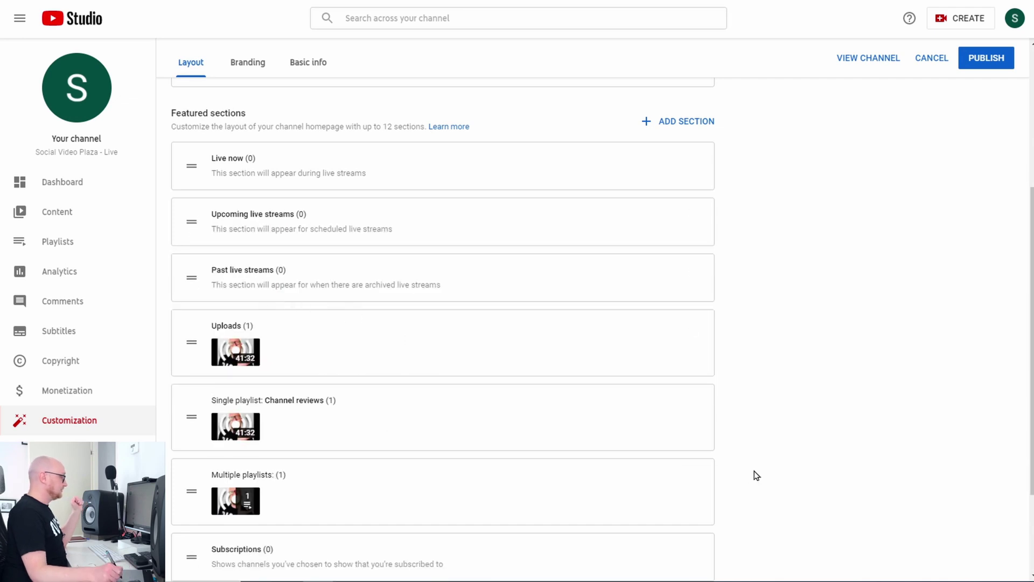
Remove the Subscriptions section and publish the trimmed homepage layout.
{"action": "scroll", "coordinate": [707, 381], "scroll_direction": "down", "scroll_amount": 1}
{"action": "left_click", "coordinate": [691, 422]}
{"action": "left_click", "coordinate": [716, 427]}
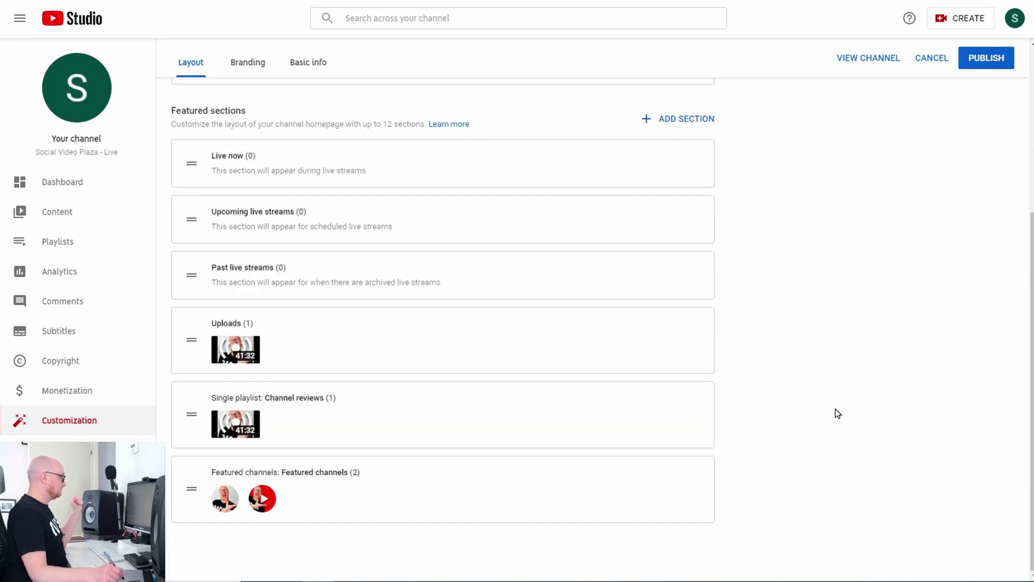
{"action": "scroll", "coordinate": [838, 413], "scroll_direction": "up", "scroll_amount": 5}
{"action": "left_click", "coordinate": [983, 93]}
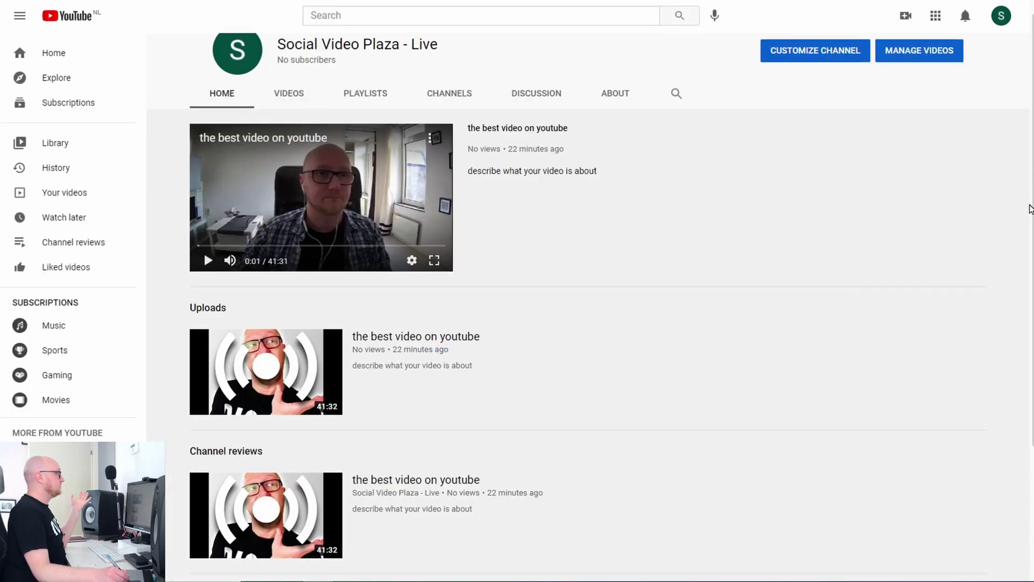
{"action": "scroll", "coordinate": [1015, 340], "scroll_direction": "down", "scroll_amount": 3}
{"action": "scroll", "coordinate": [1015, 339], "scroll_direction": "up", "scroll_amount": 4}
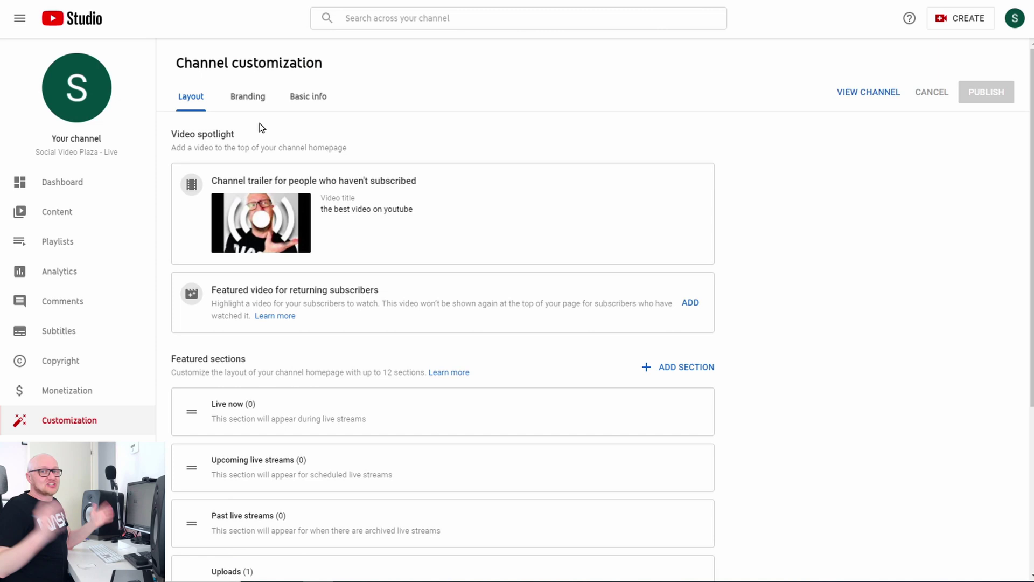
Upload channel pictogram - social video plaza v1.png as the profile picture and accept the crop.
{"action": "left_click", "coordinate": [250, 98]}
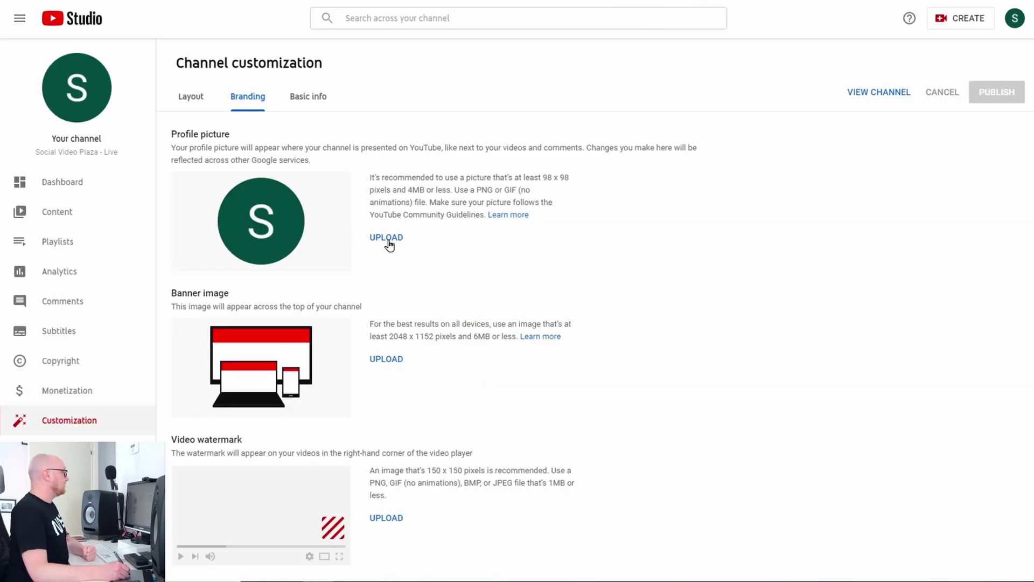
{"action": "left_click", "coordinate": [388, 240]}
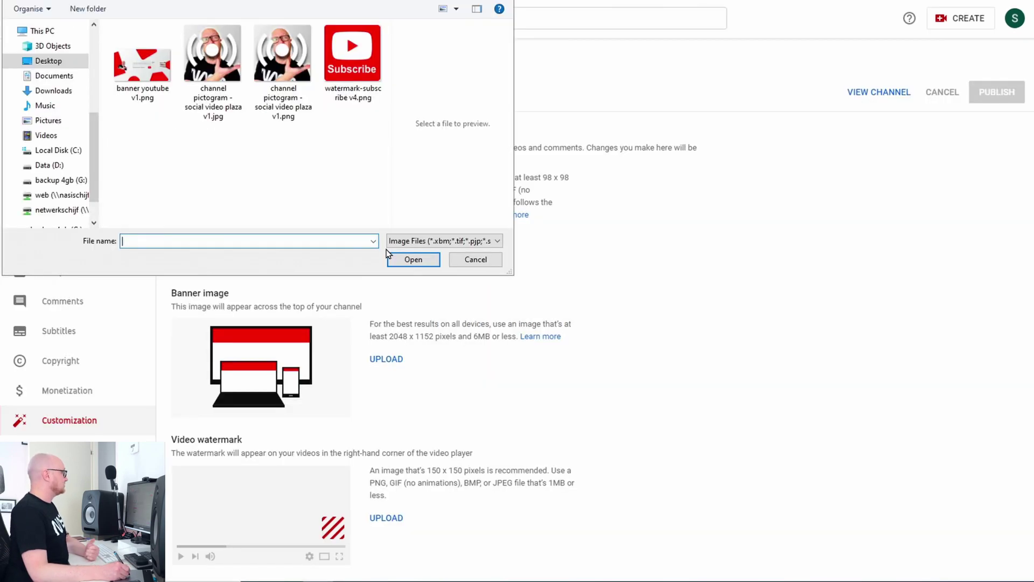
{"action": "left_click", "coordinate": [286, 58]}
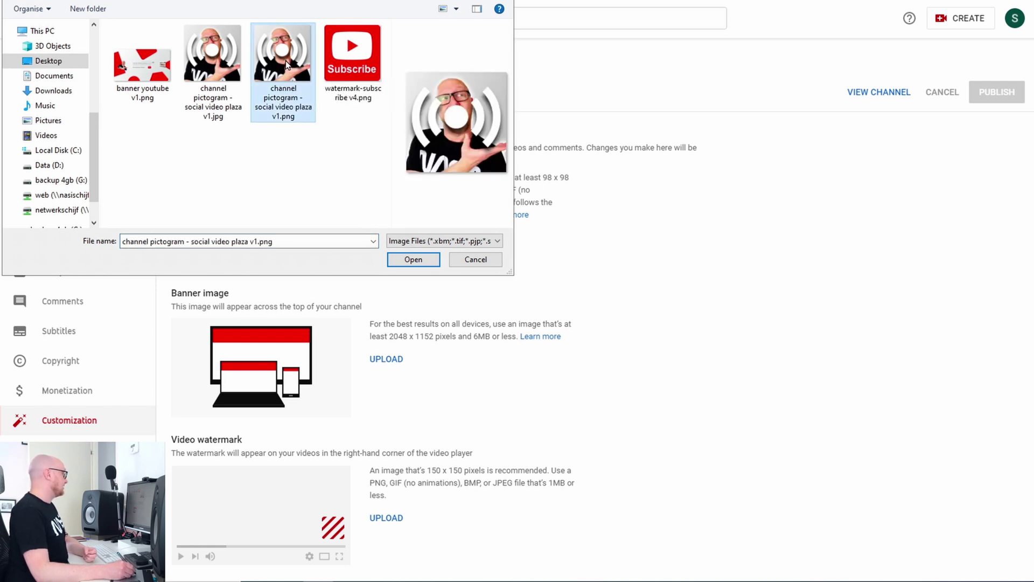
{"action": "left_click", "coordinate": [417, 260]}
{"action": "left_click_drag", "start_coordinate": [688, 459], "coordinate": [685, 481]}
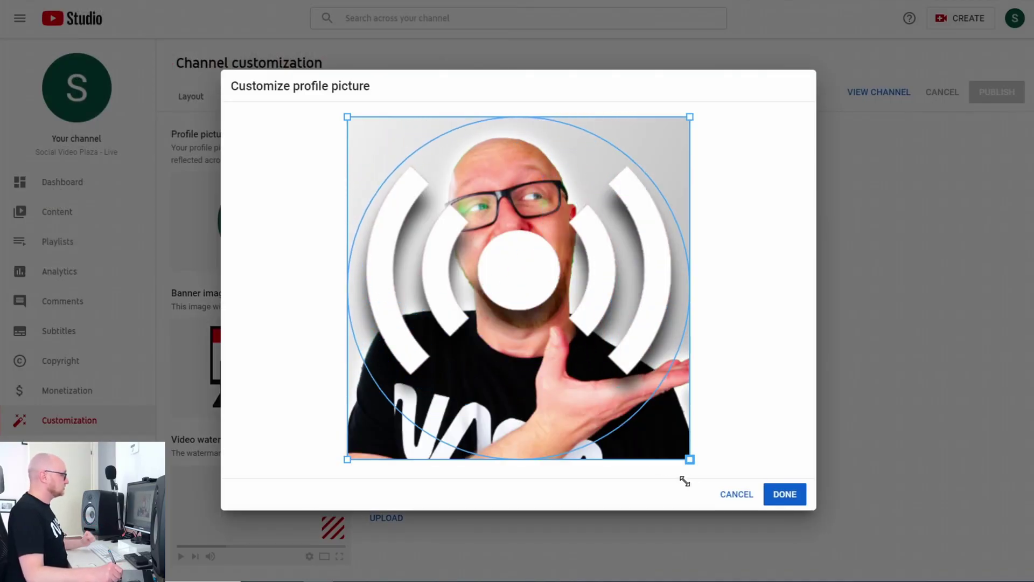
{"action": "left_click", "coordinate": [784, 493]}
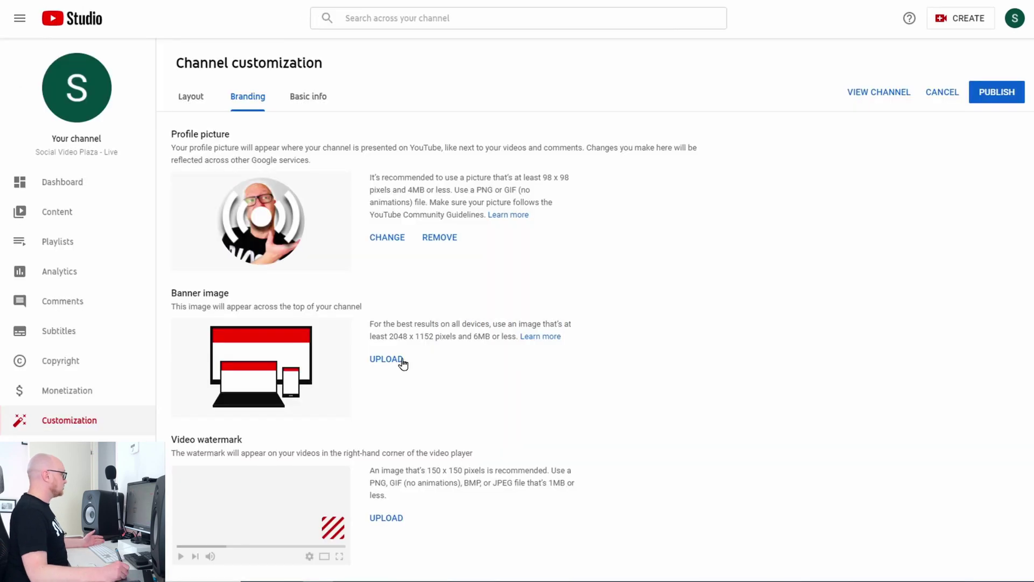
Upload banner youtube v1.png as the channel banner and accept its crop.
{"action": "left_click", "coordinate": [389, 359]}
{"action": "left_click", "coordinate": [144, 76]}
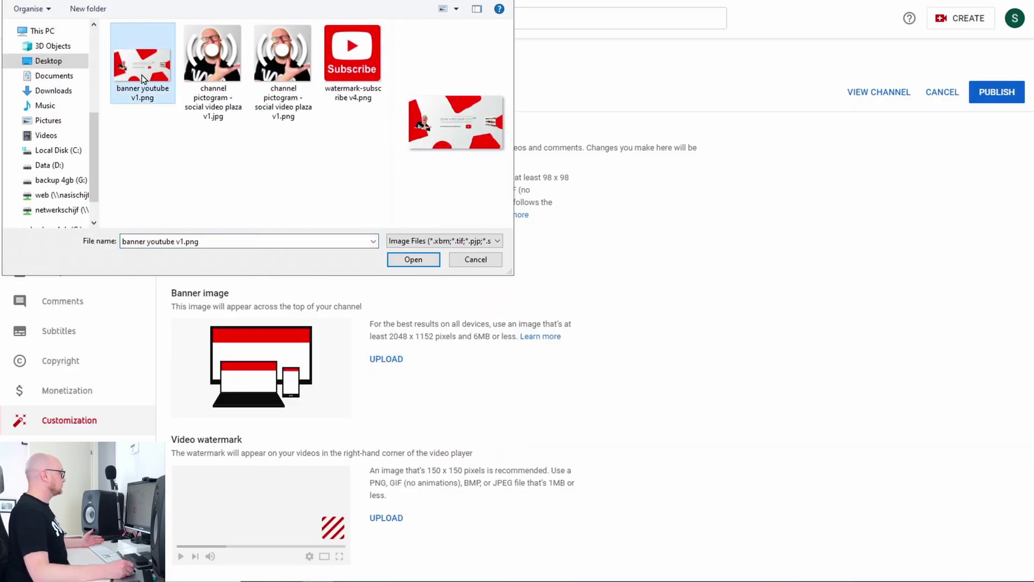
{"action": "left_click", "coordinate": [414, 261]}
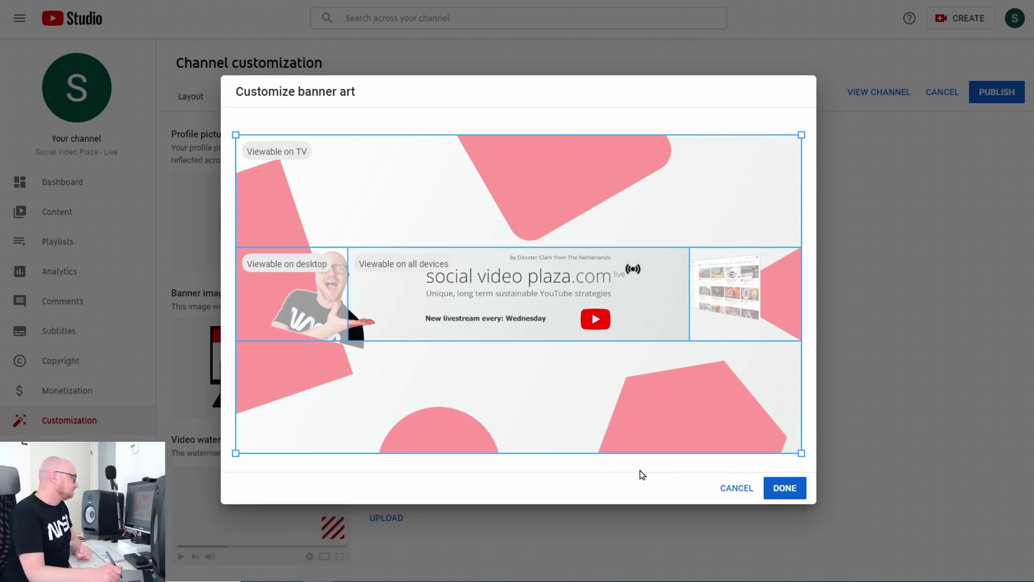
{"action": "left_click", "coordinate": [782, 489]}
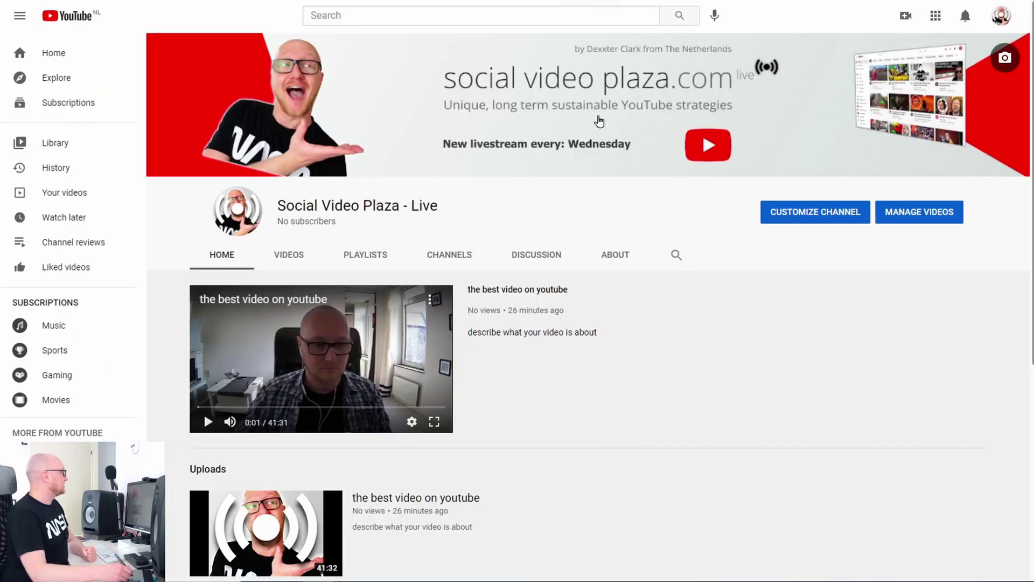
{"action": "left_click", "coordinate": [54, 0]}
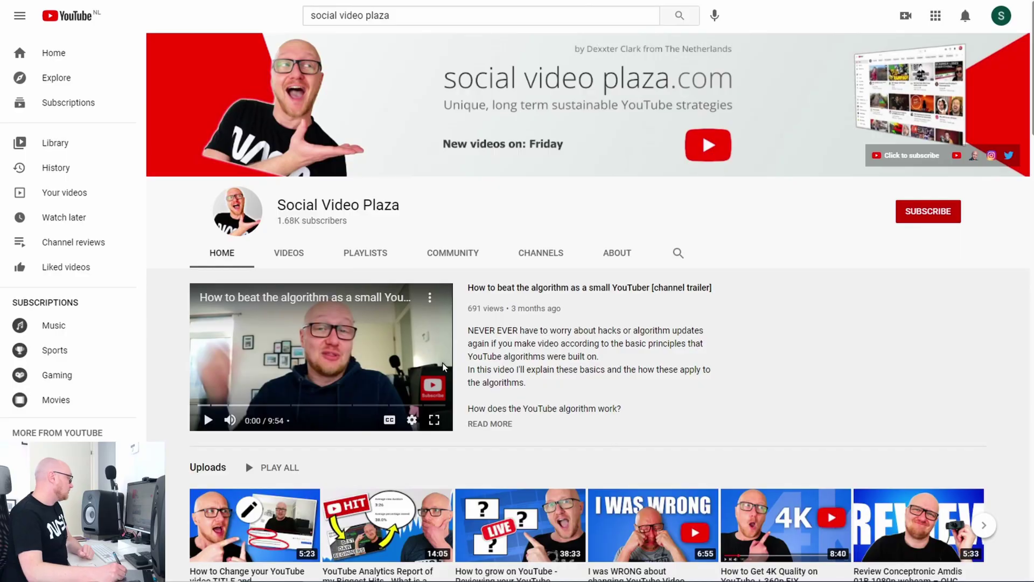
{"action": "mouse_move", "coordinate": [431, 401]}
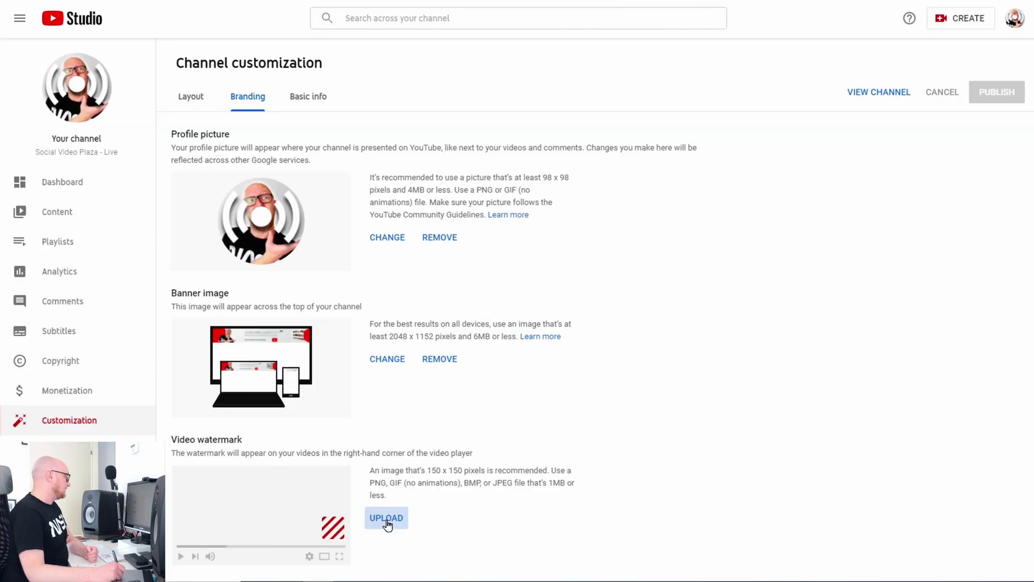
Set the Subscribe image as the video watermark, displayed for the entire video.
{"action": "left_click", "coordinate": [386, 519]}
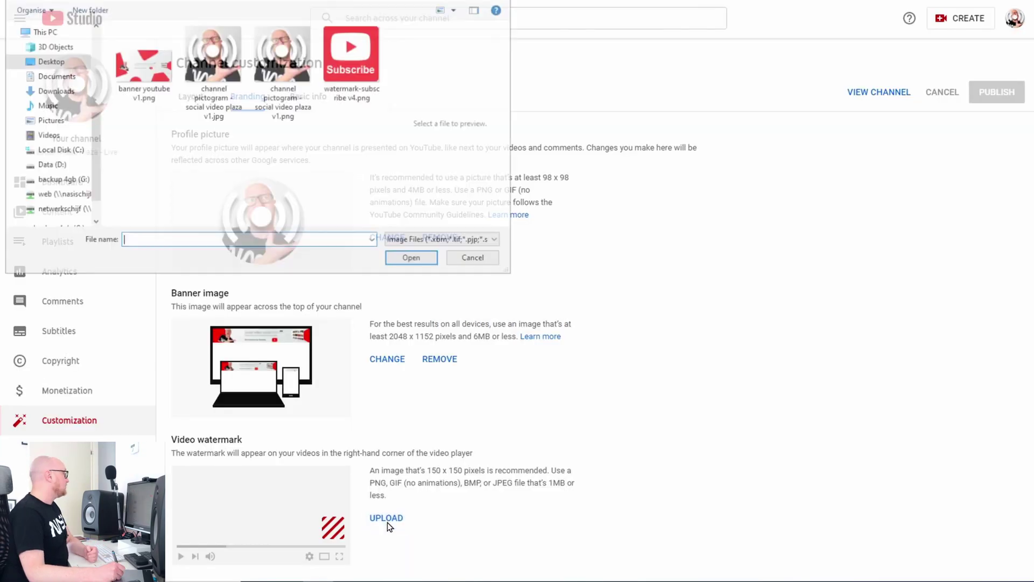
{"action": "left_click", "coordinate": [354, 58]}
{"action": "left_click", "coordinate": [413, 259]}
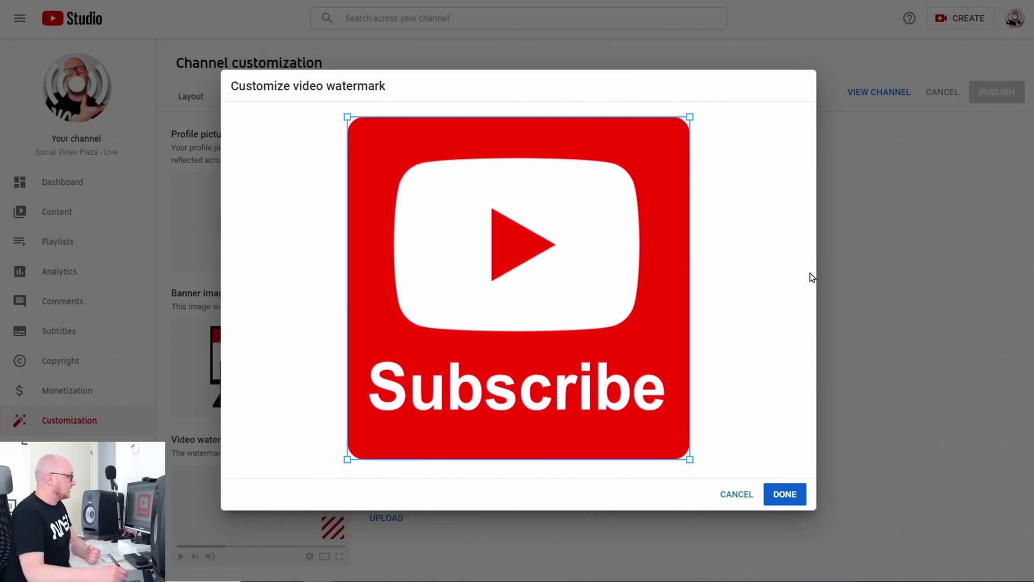
{"action": "left_click", "coordinate": [785, 494]}
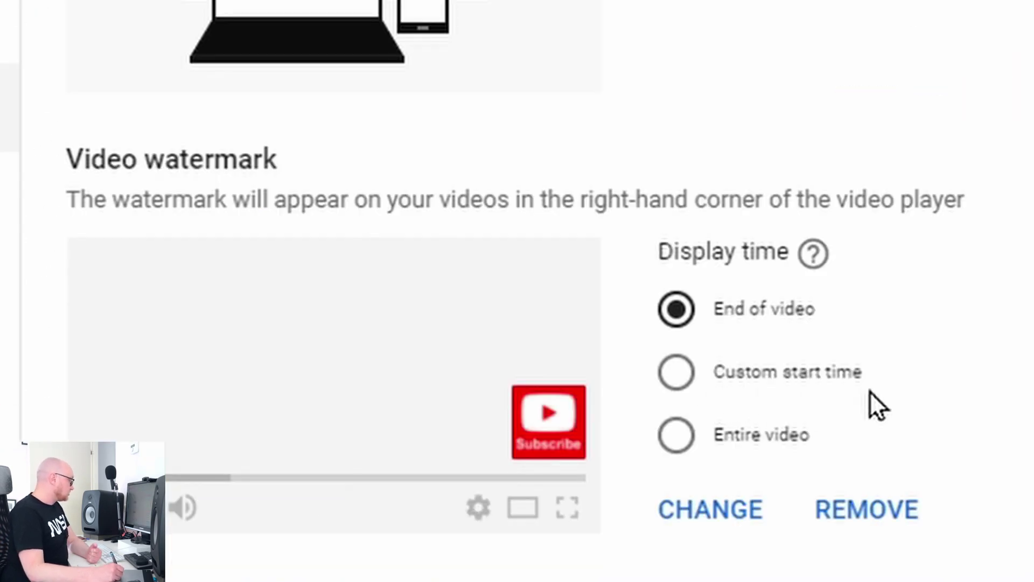
{"action": "left_click", "coordinate": [673, 437]}
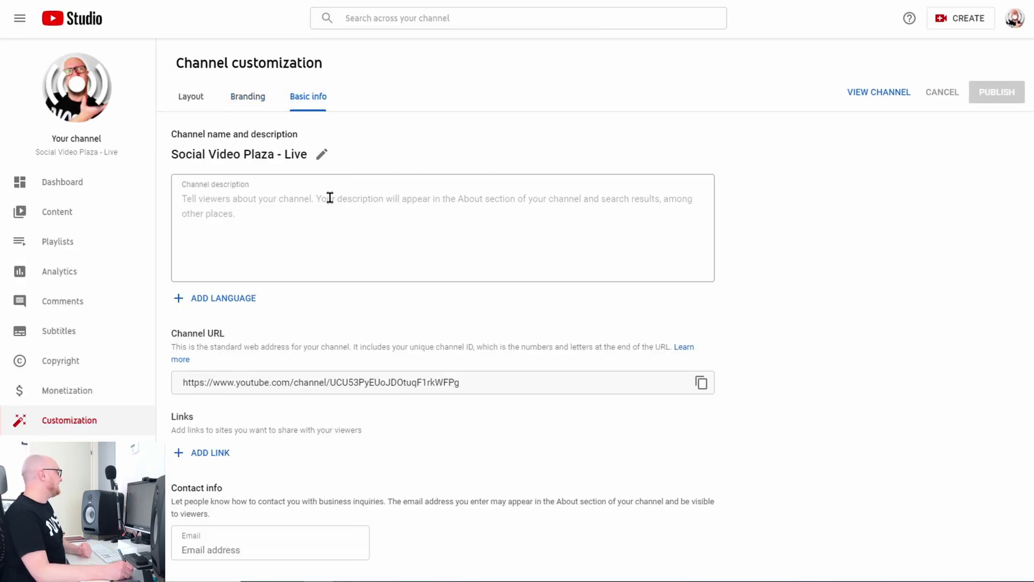
Paste the prepared multi-paragraph introduction into the channel description, cancelling the Add Language translation.
{"action": "left_click", "coordinate": [332, 200]}
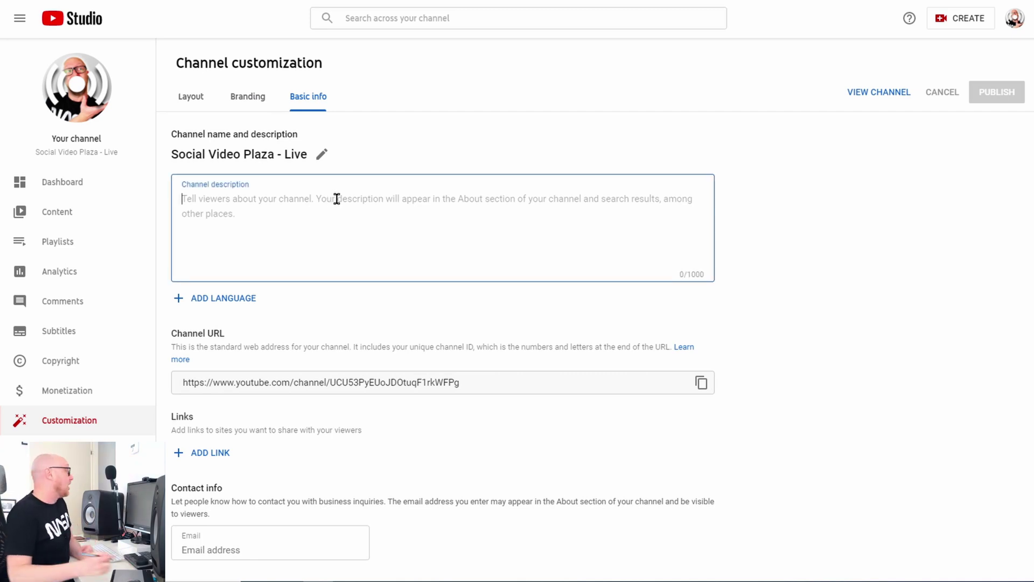
{"action": "type", "text": "Hi, my name Dexxter Clark.  I'm a YouTube and SEO website marketing consultant from The Netherlands with a background in theatre, presenting events, djing, writing, developing, presenting and editing TV formats ... and uhh I have a degree in software engineering.  I am on YouTube since 2010 but got only serious with my YouTube channel in January 2017 about DJing and music production.  I love to educate people and I love being an entrepreneur. These passions combined, I'm educating viewers about YouTube and online entrepreneurship on this channel: Social Video Plaza  Typical topics for this channel are: • How to start a YouTube channel for beginners • How to grow a YouTube channel from scratch • How to start a vlog • How to monetize youtube videos • ...  The Social Video Plaza  main channel: https://www.youtube.com/c/SocialVideoPlaza/featured"}
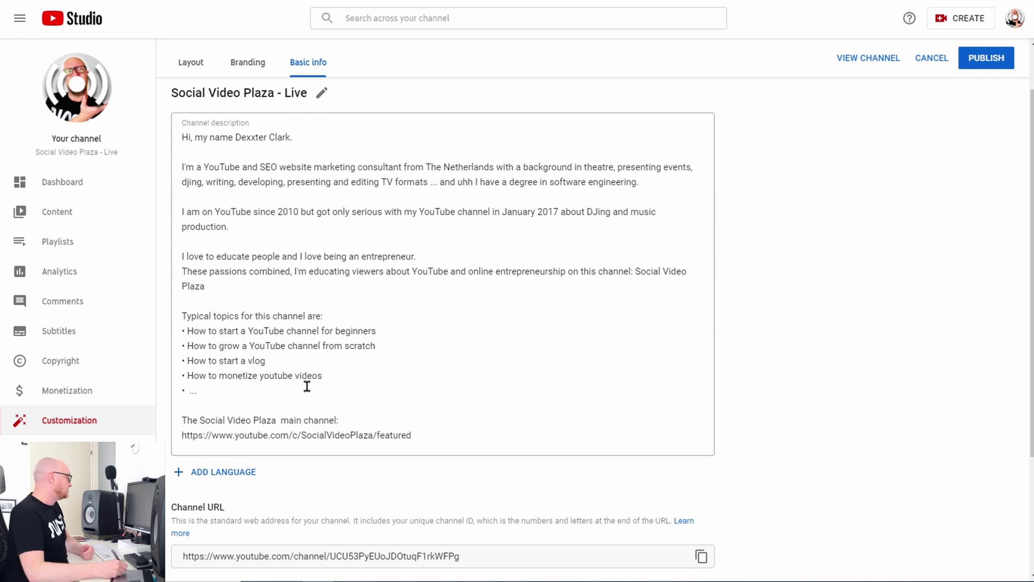
{"action": "left_click", "coordinate": [250, 473]}
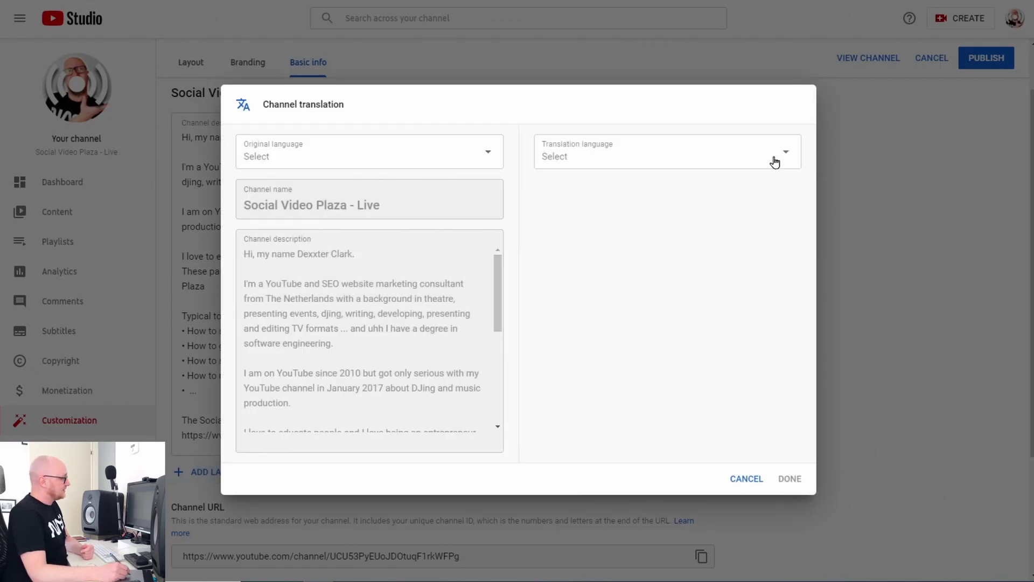
{"action": "left_click", "coordinate": [740, 479]}
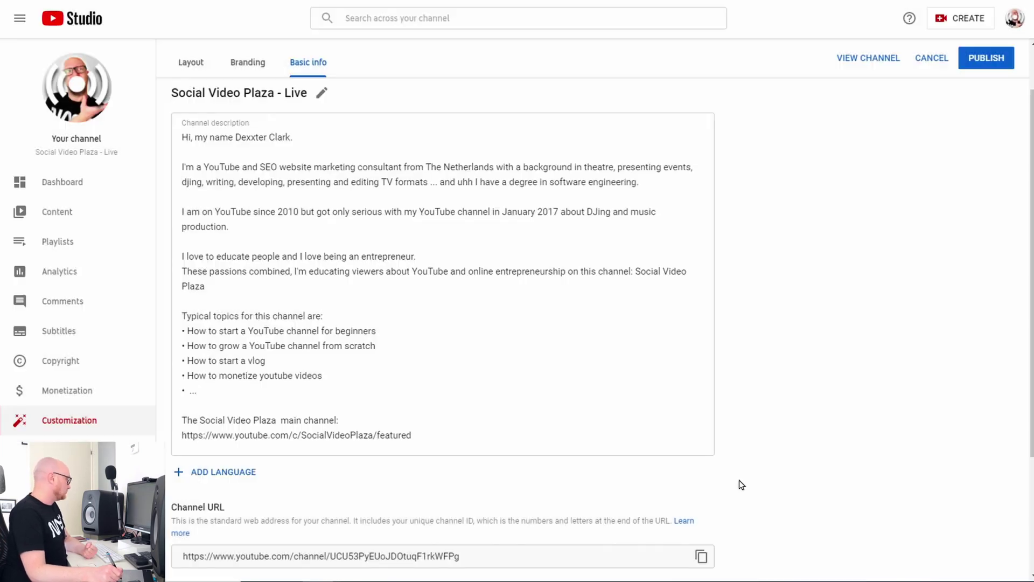
Scroll down to the channel URL, select it, then deselect it.
{"action": "scroll", "coordinate": [738, 485], "scroll_direction": "down", "scroll_amount": 3}
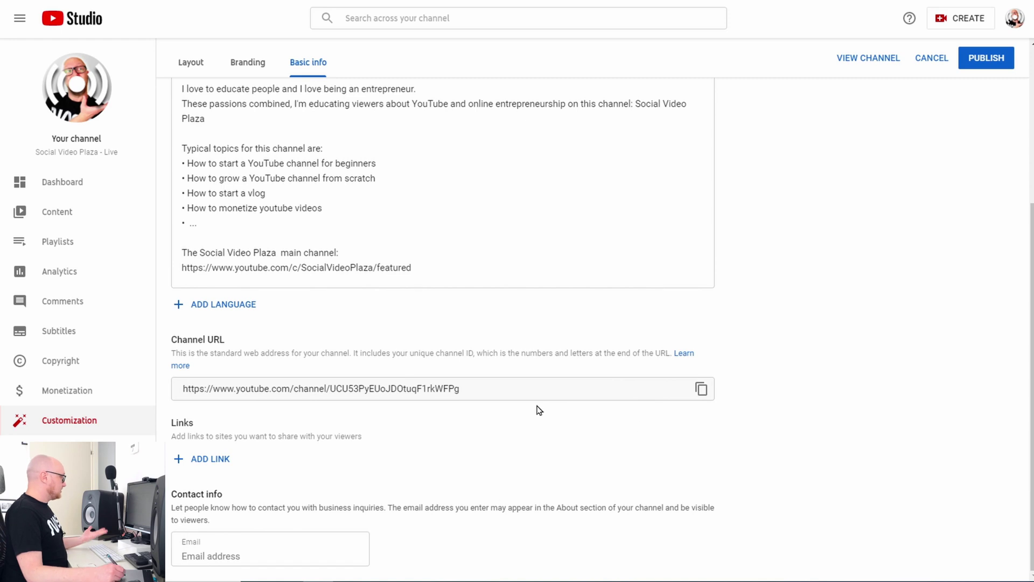
{"action": "left_click", "coordinate": [492, 389]}
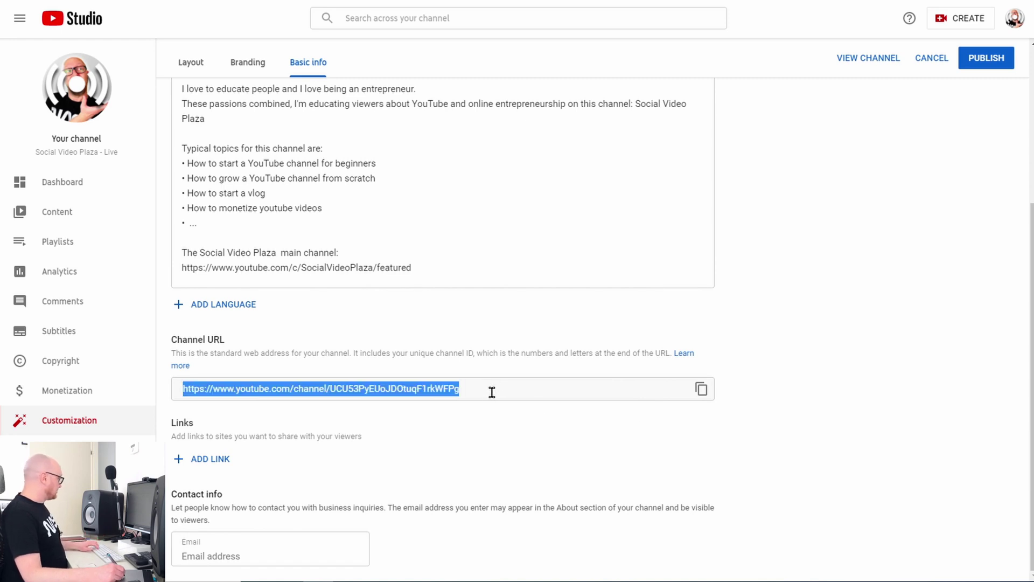
{"action": "left_click", "coordinate": [684, 416]}
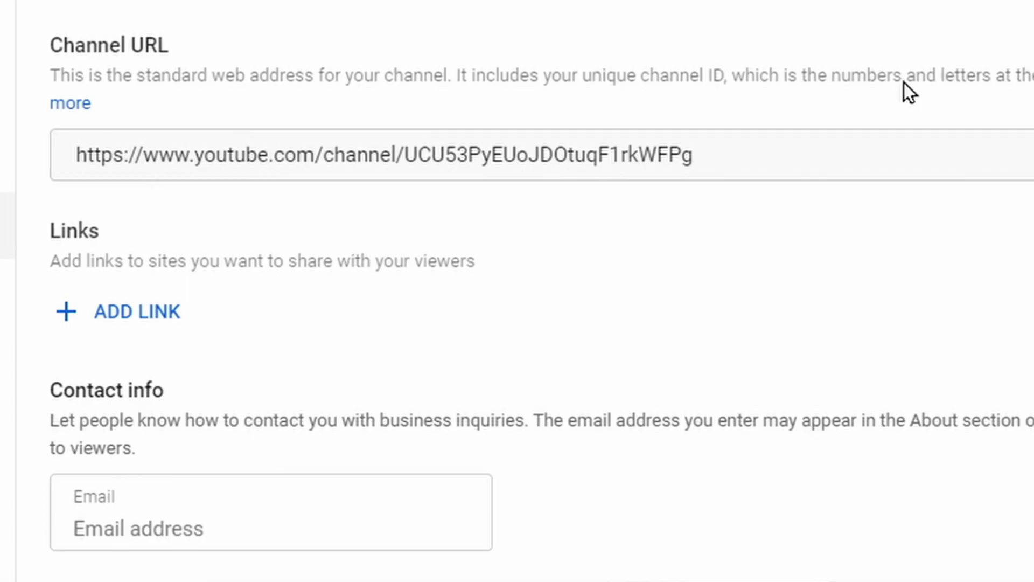
Add a 'Click to subscribe' link using the channel URL plus ?sub_confirmation=1.
{"action": "left_click", "coordinate": [137, 311]}
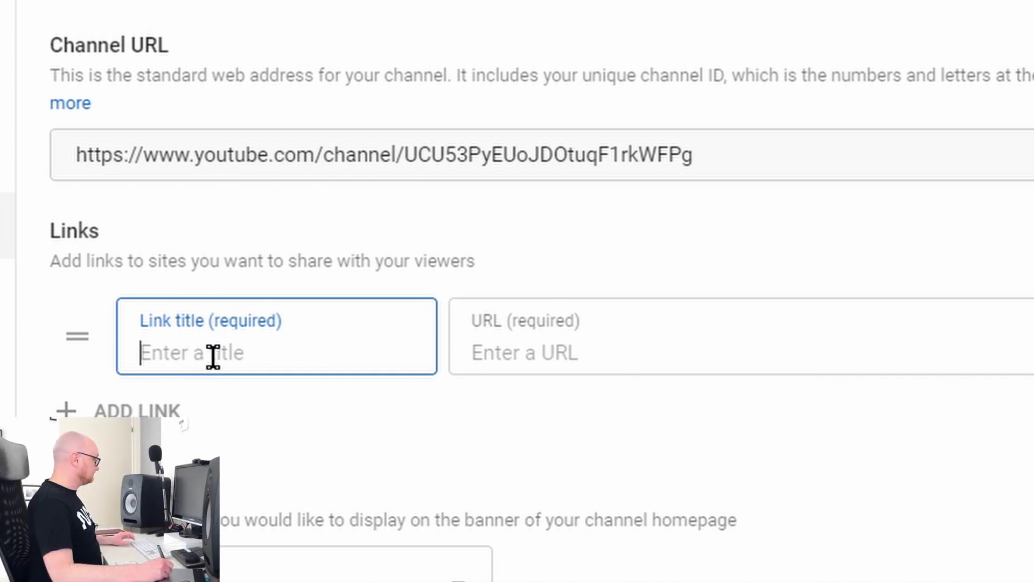
{"action": "type", "text": "Click to subscribe"}
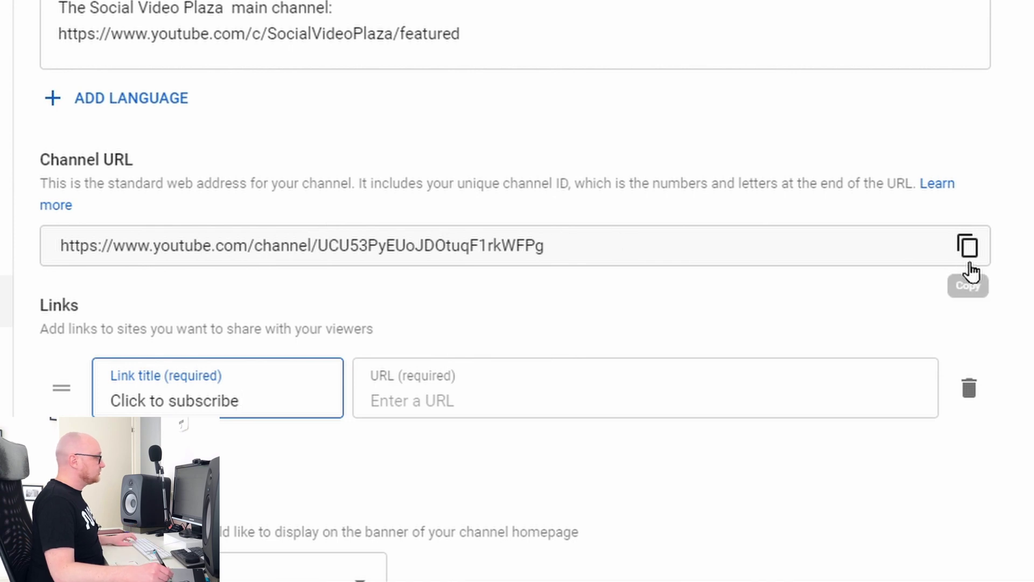
{"action": "left_click", "coordinate": [968, 249]}
{"action": "left_click", "coordinate": [520, 405]}
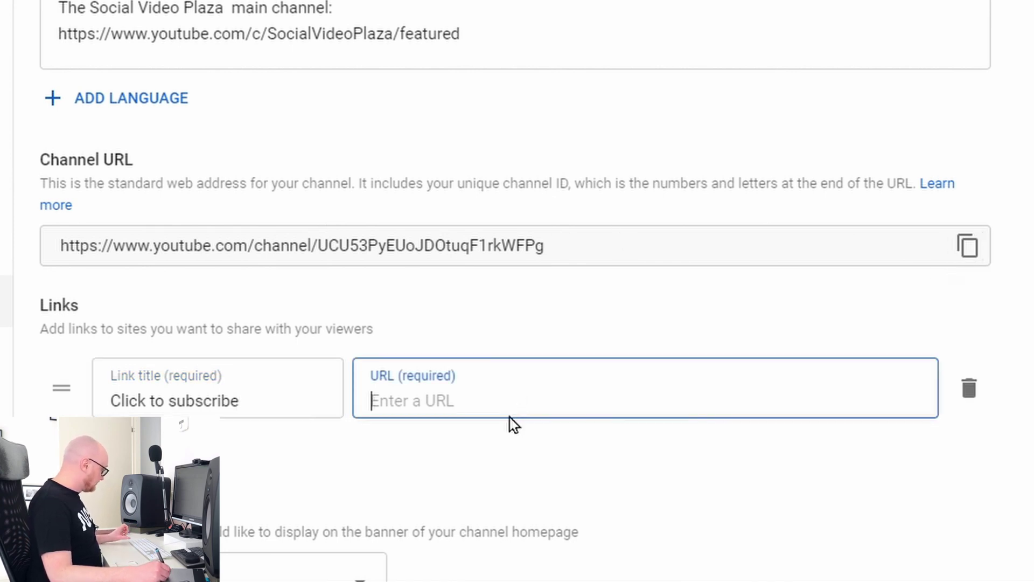
{"action": "key", "text": "ctrl+v"}
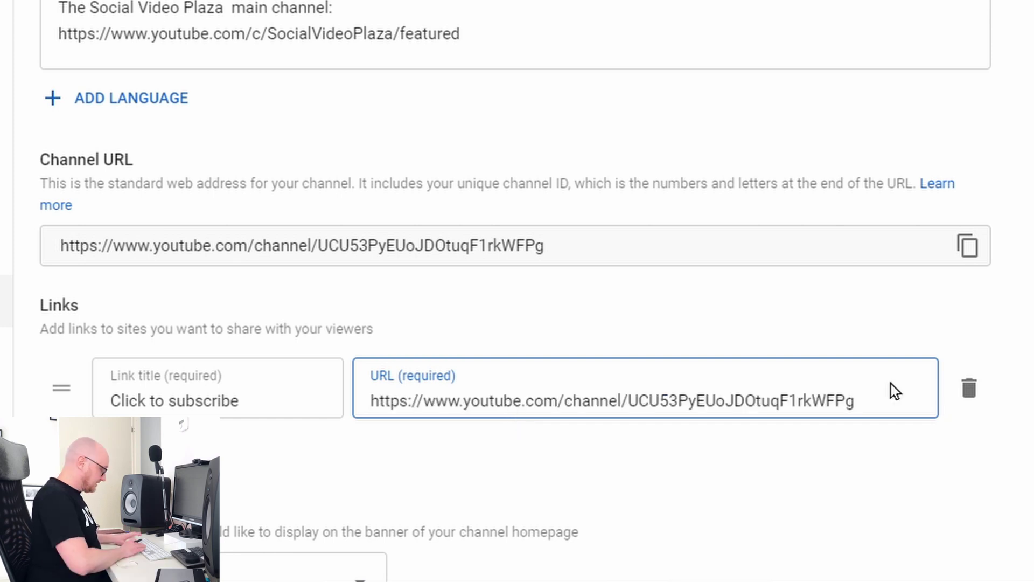
{"action": "type", "text": "?su"}
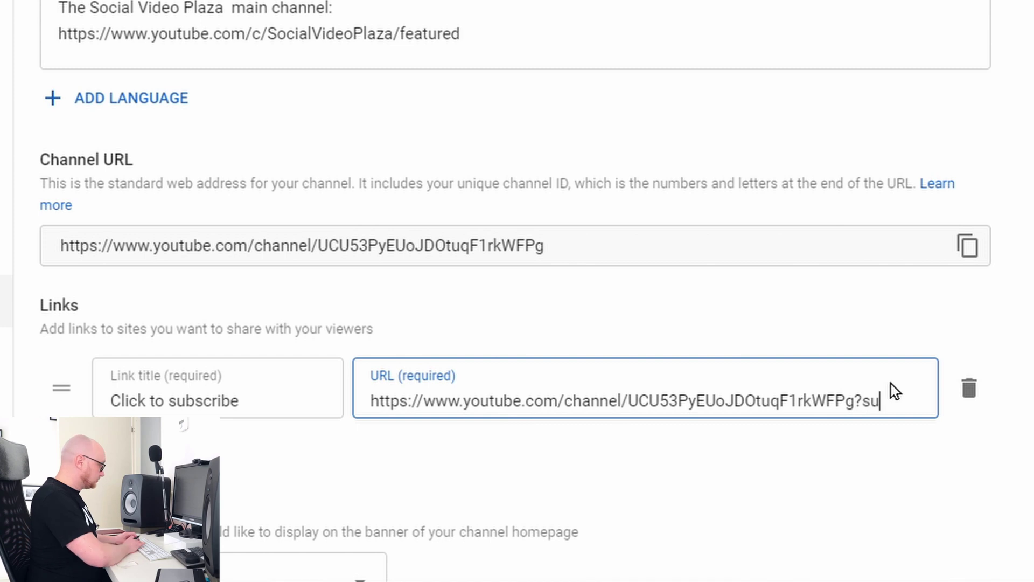
{"action": "type", "text": "b_confirmat"}
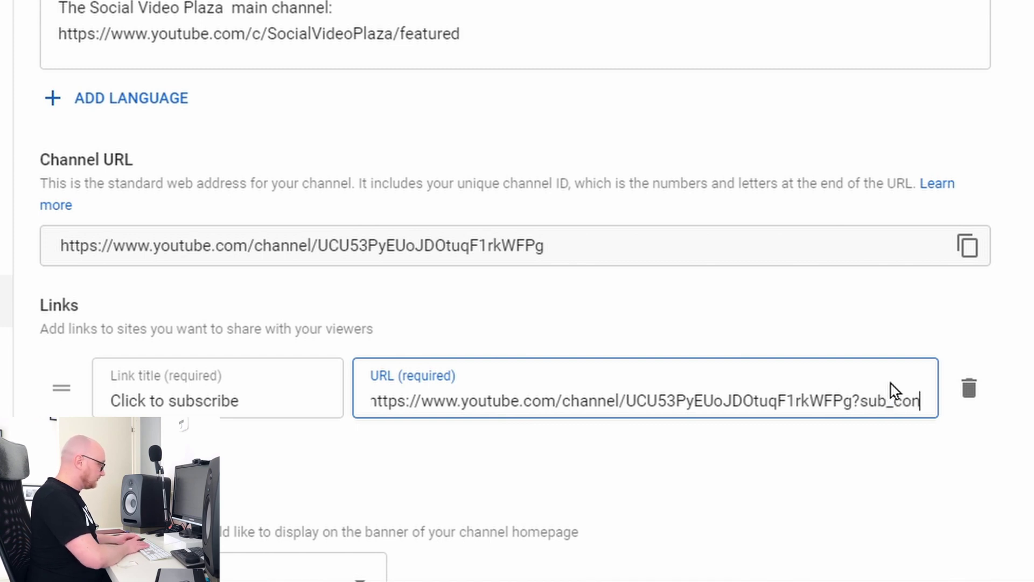
{"action": "type", "text": "ion=1"}
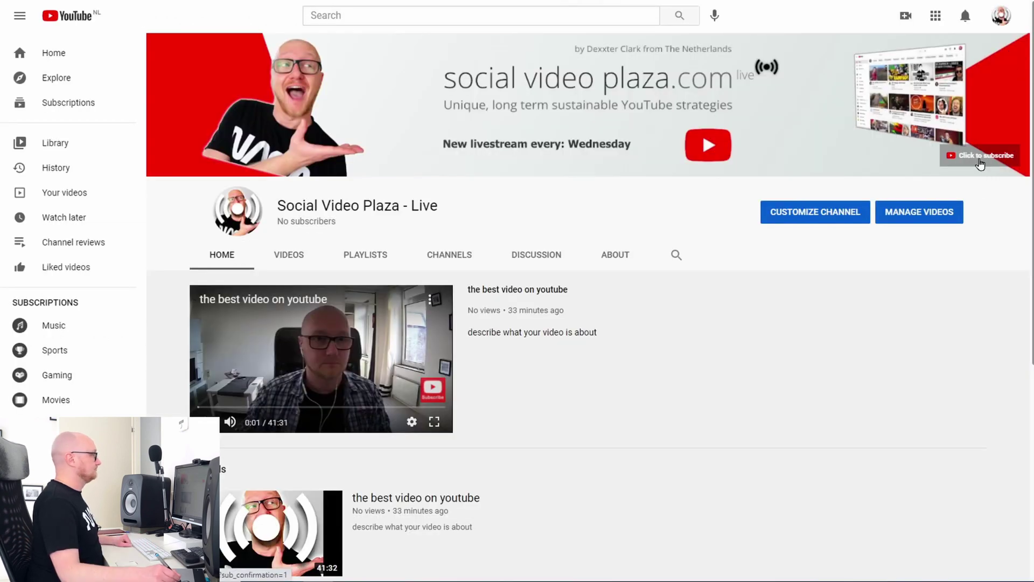
Add links titled Twitter, Website and Instagram.
{"action": "left_click", "coordinate": [975, 162]}
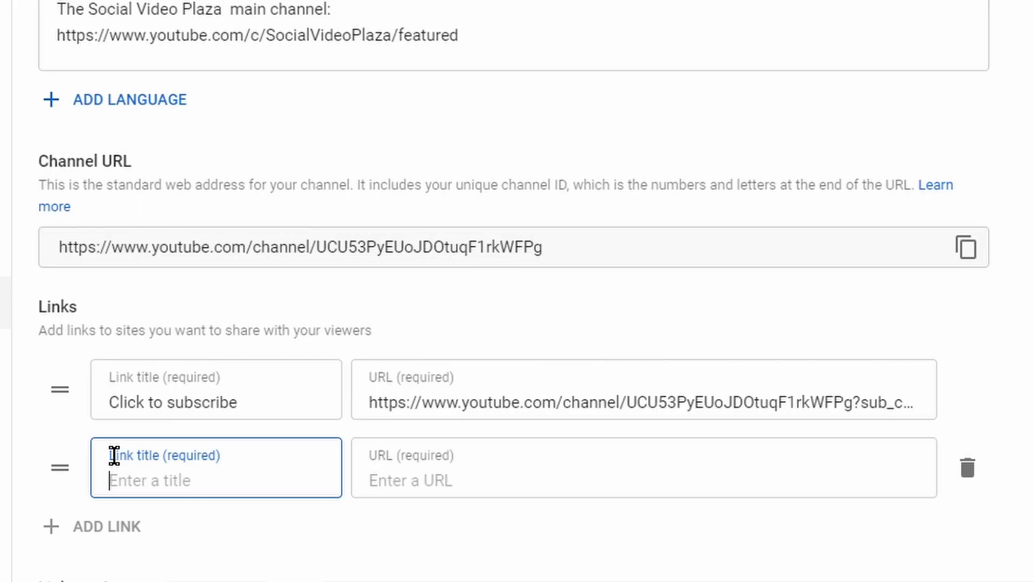
{"action": "type", "text": "Twi"}
{"action": "type", "text": "Website"}
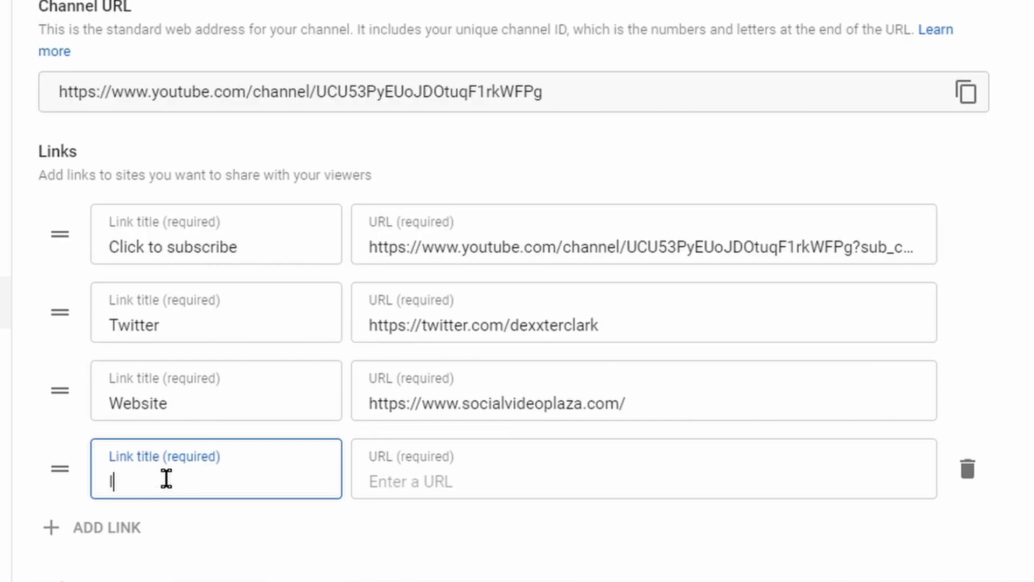
{"action": "type", "text": "Instagram"}
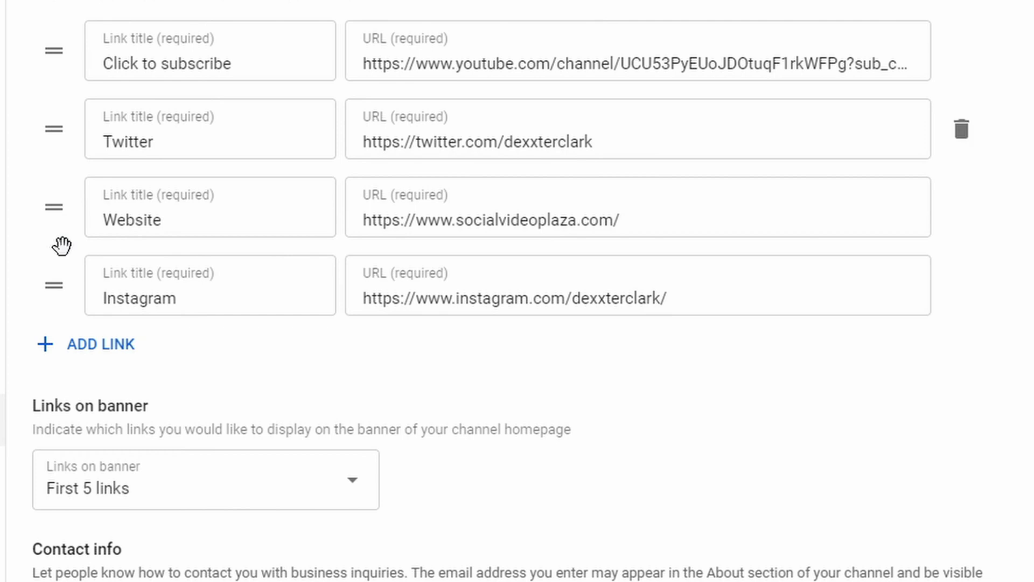
Set Links on banner to First 5 links, publish the changes, and view the channel.
{"action": "left_click", "coordinate": [350, 488]}
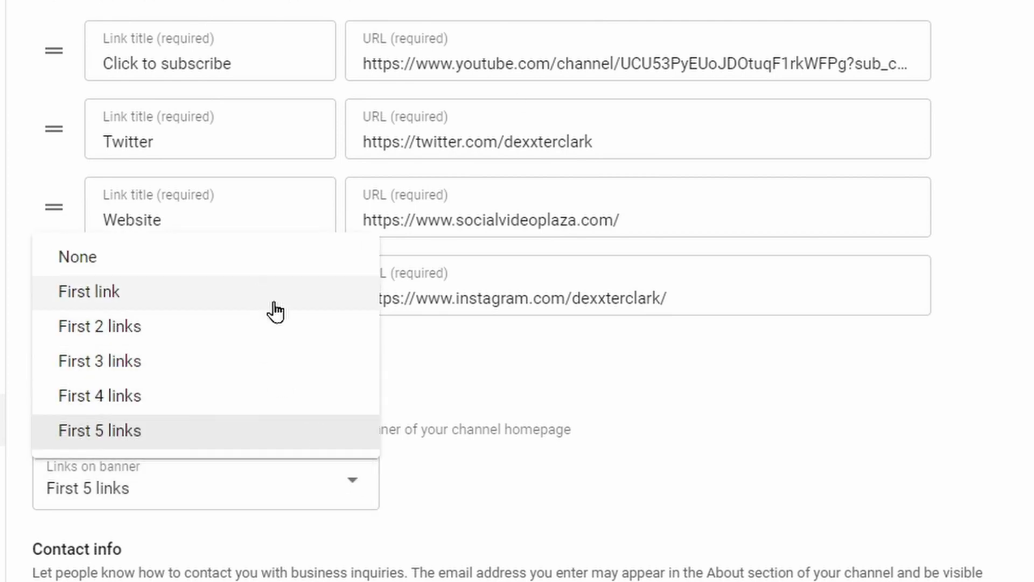
{"action": "left_click", "coordinate": [529, 468]}
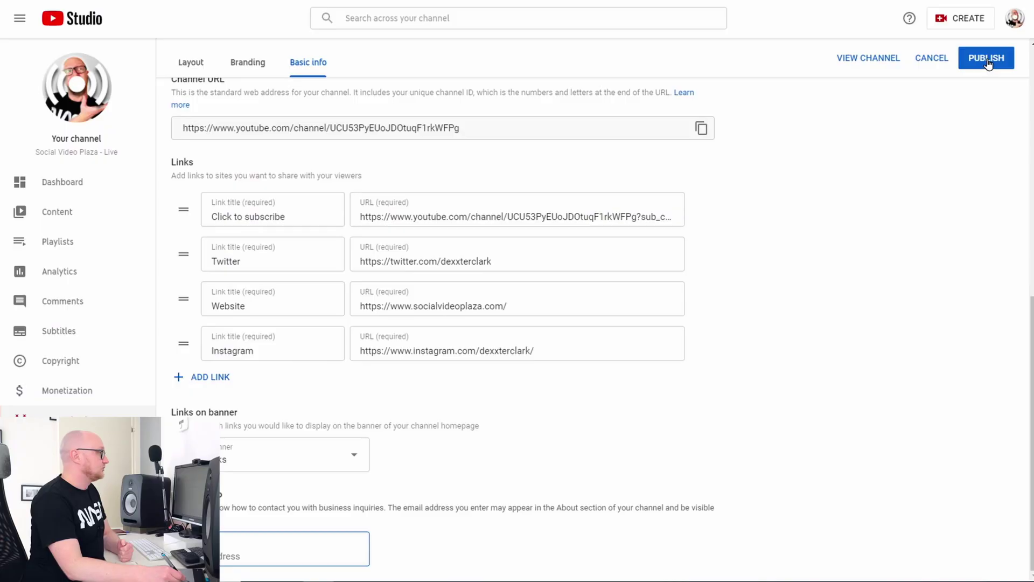
{"action": "left_click", "coordinate": [987, 59]}
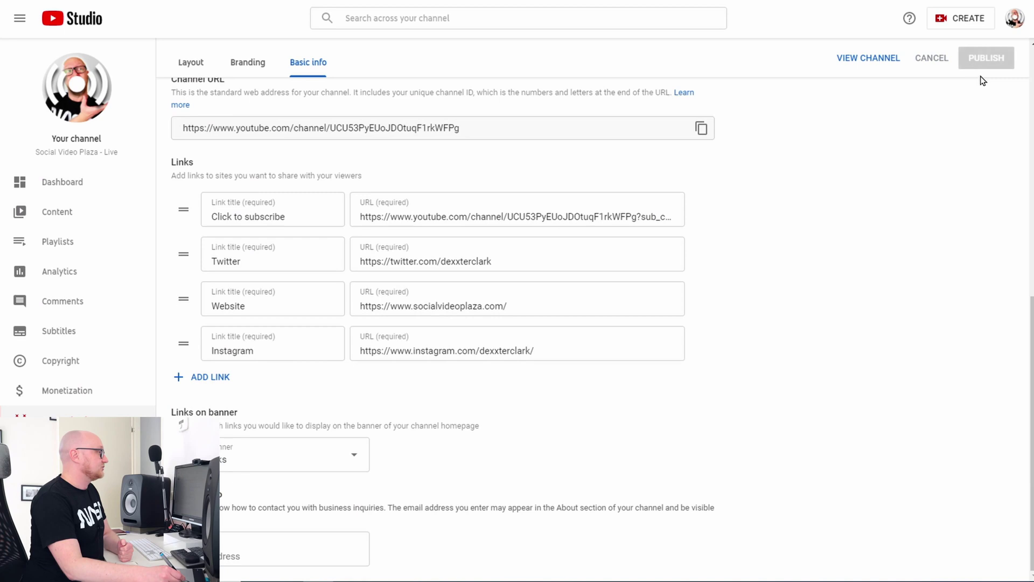
{"action": "left_click", "coordinate": [879, 63]}
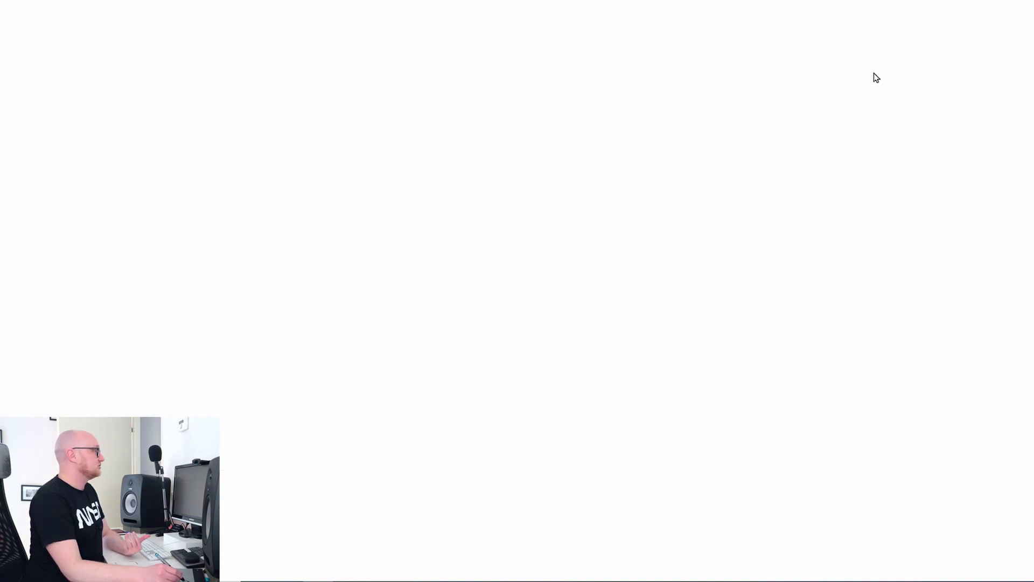